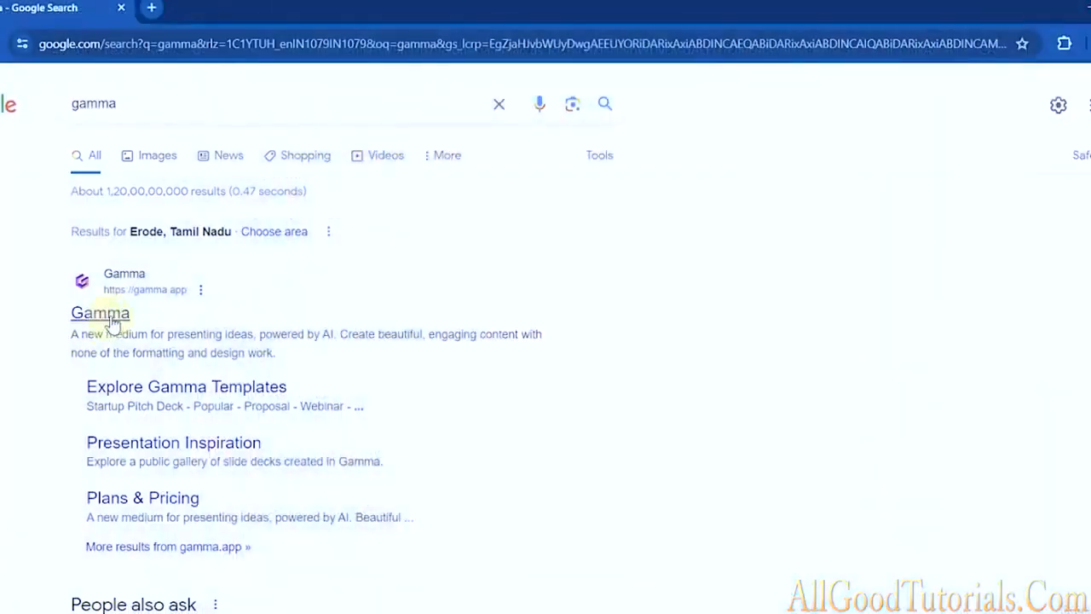
- Open the Gamma website from the search results and sign up with the listed Google account
left_click(110, 320)
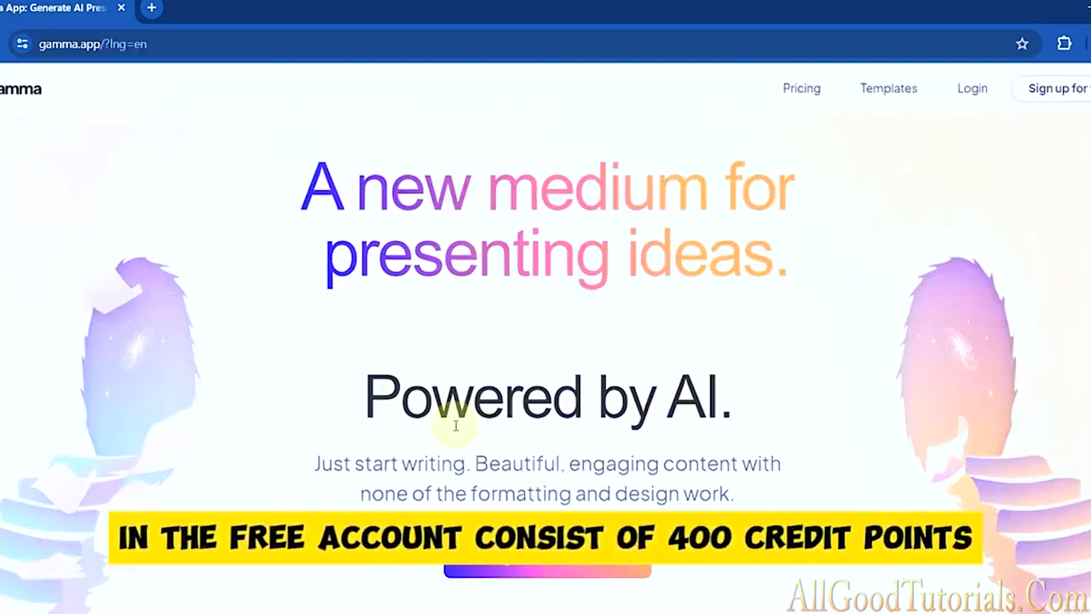
left_click(505, 571)
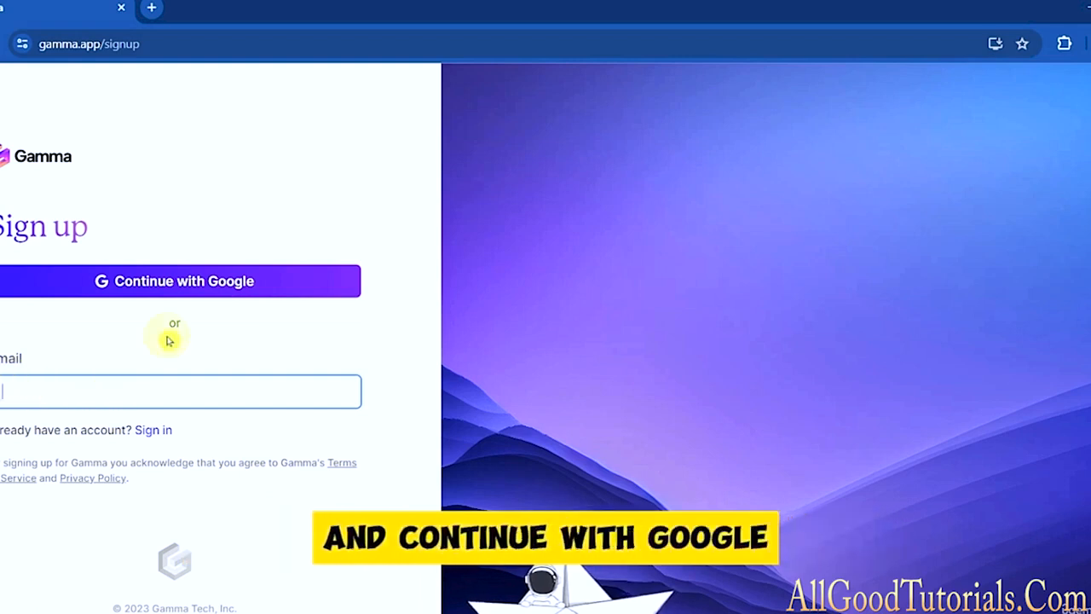
left_click(219, 300)
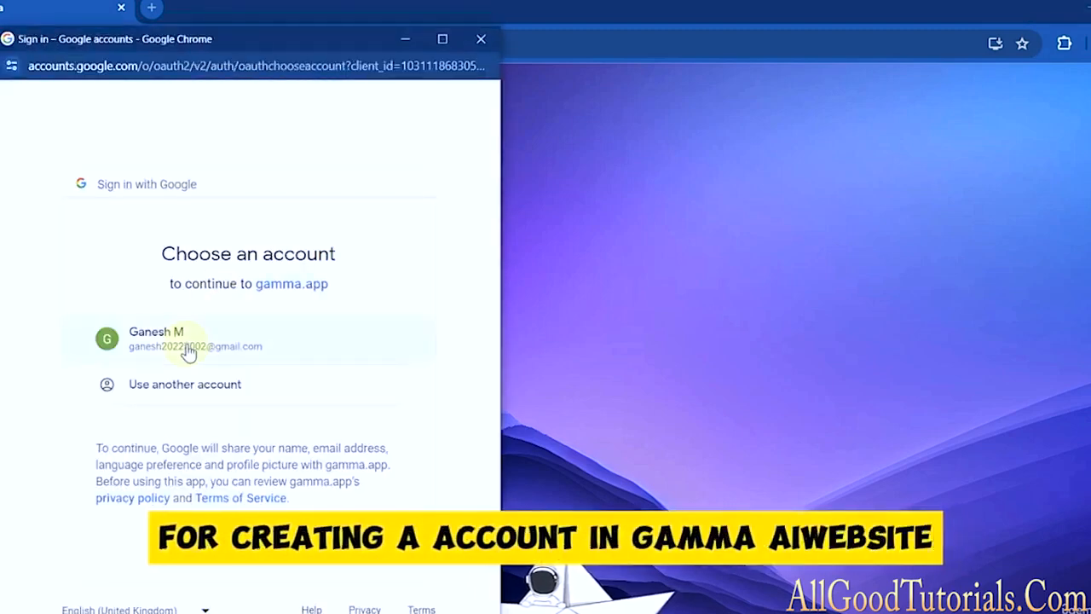
left_click(188, 353)
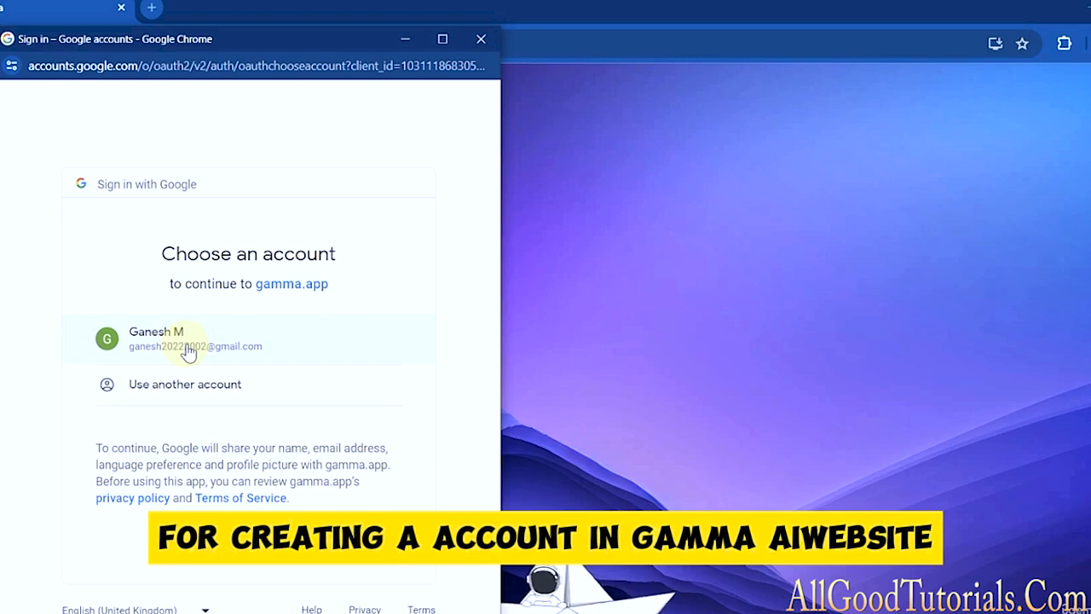
left_click(189, 352)
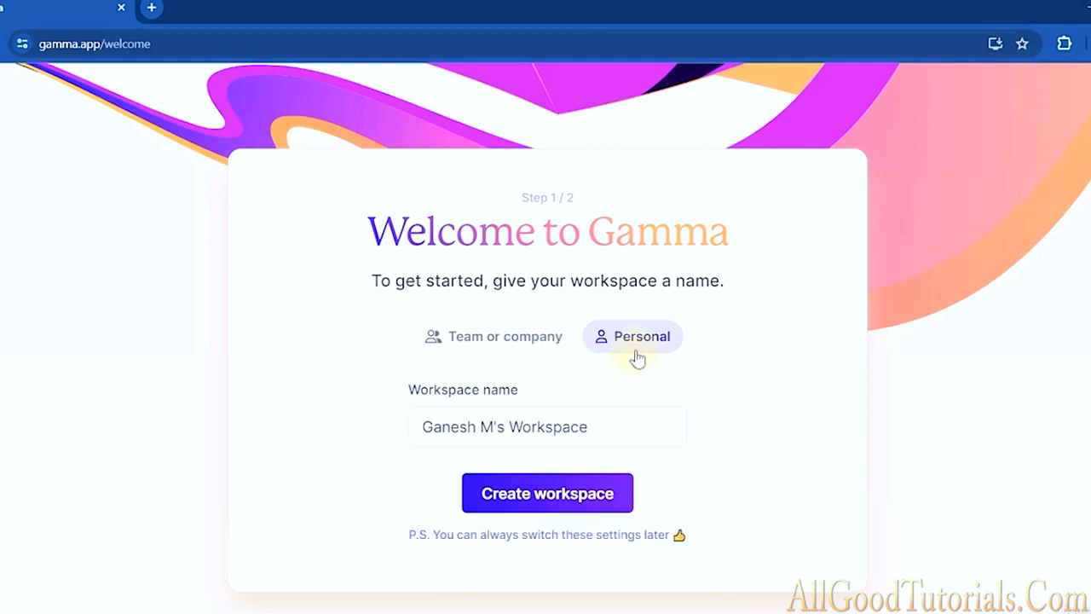
- Name the personal workspace "First PPT" and create it
left_click(554, 426)
type("First PPT")
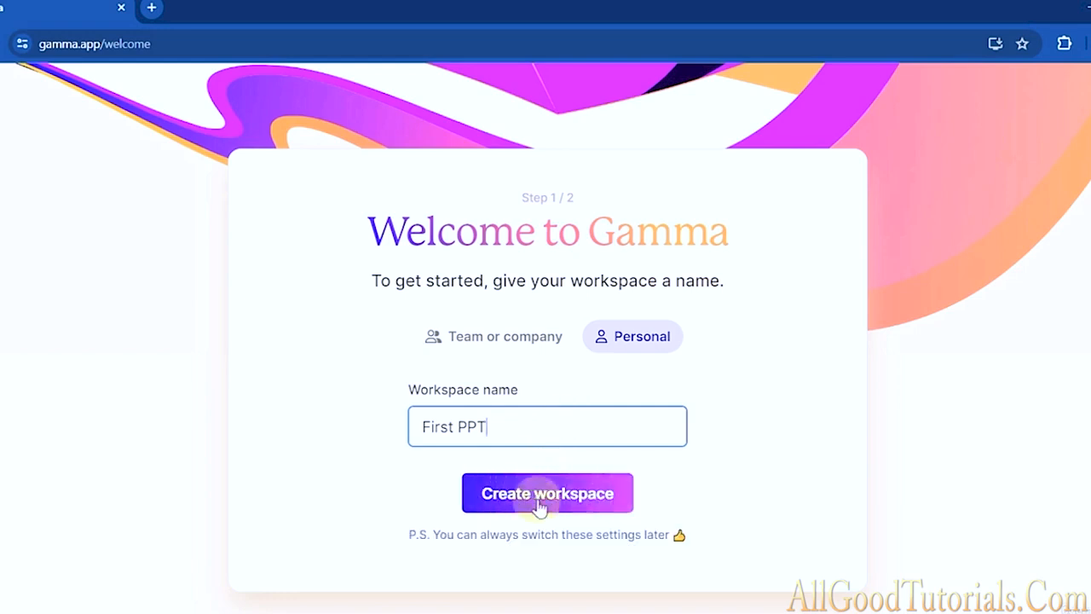
left_click(582, 509)
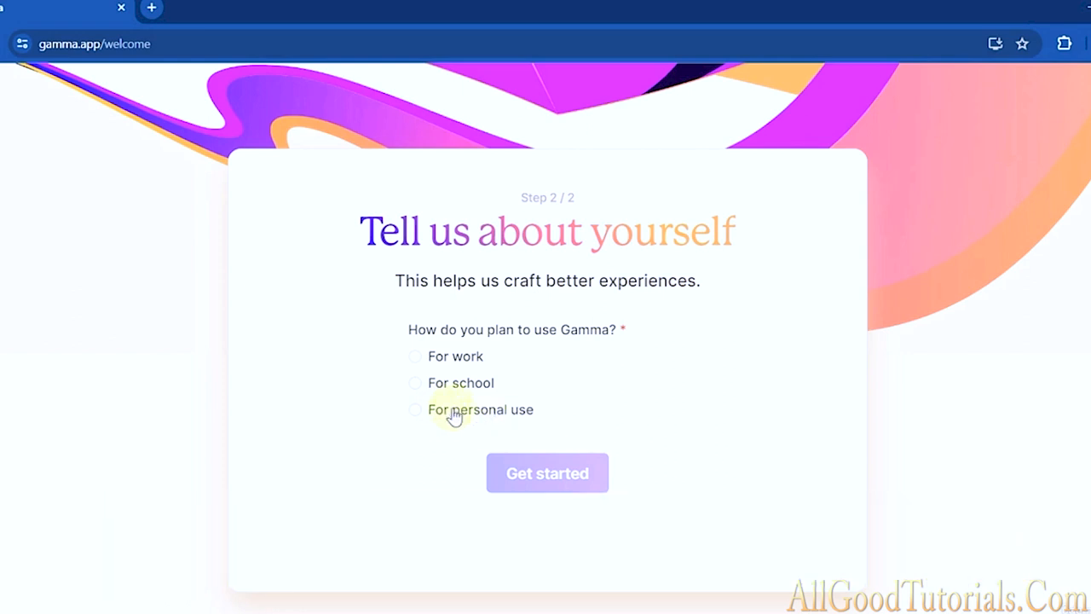
- Set the planned use of Gamma to personal use and the kind of work to Education
left_click(454, 411)
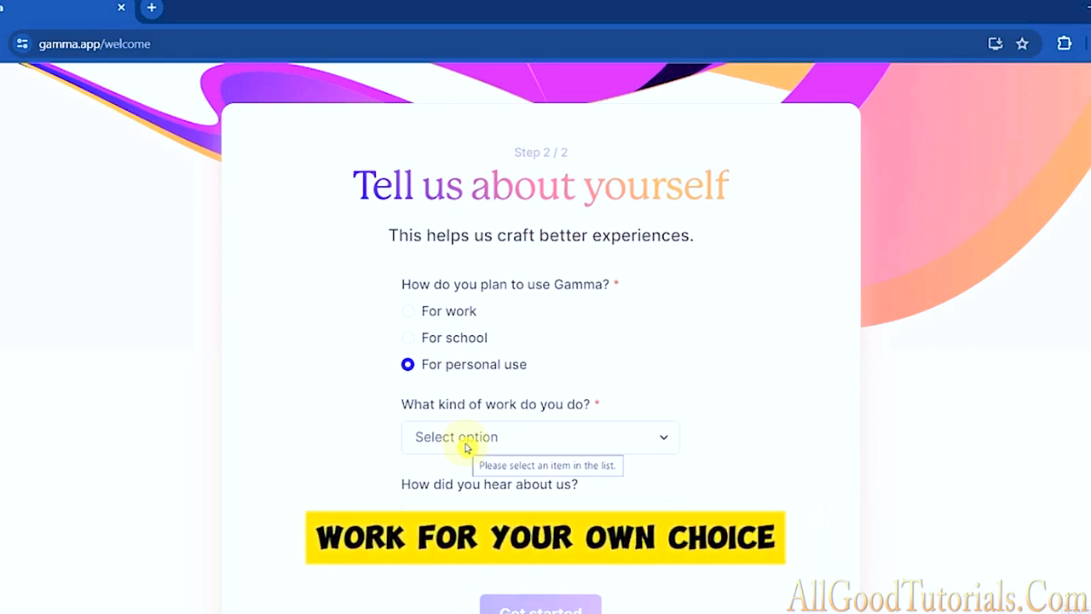
left_click(466, 442)
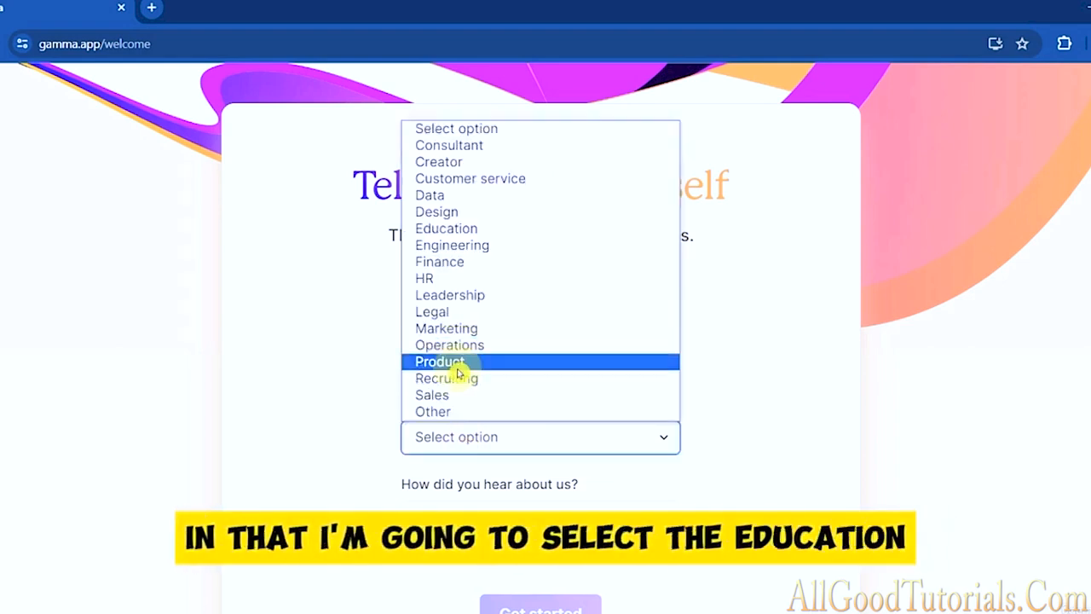
left_click(462, 228)
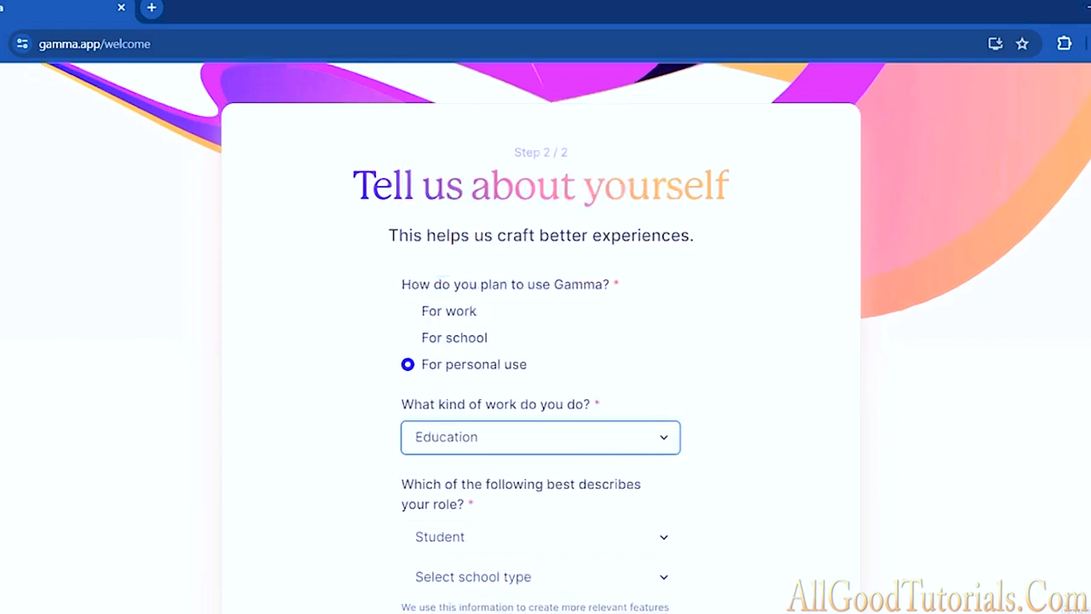
- Set the role to Student and the school type to University and higher education
scroll(546, 341, "down", 1)
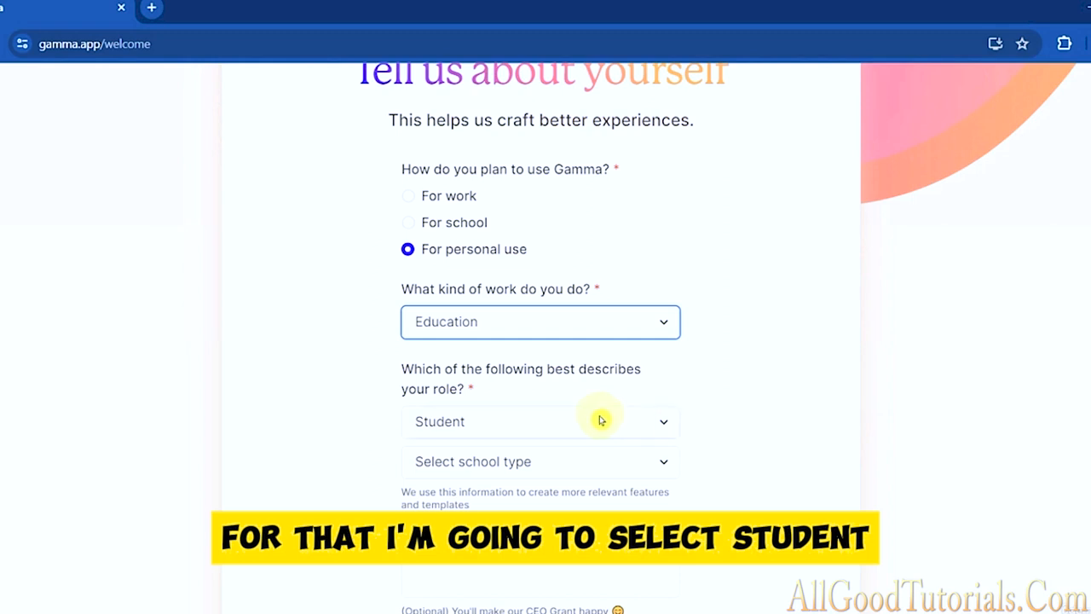
left_click(599, 421)
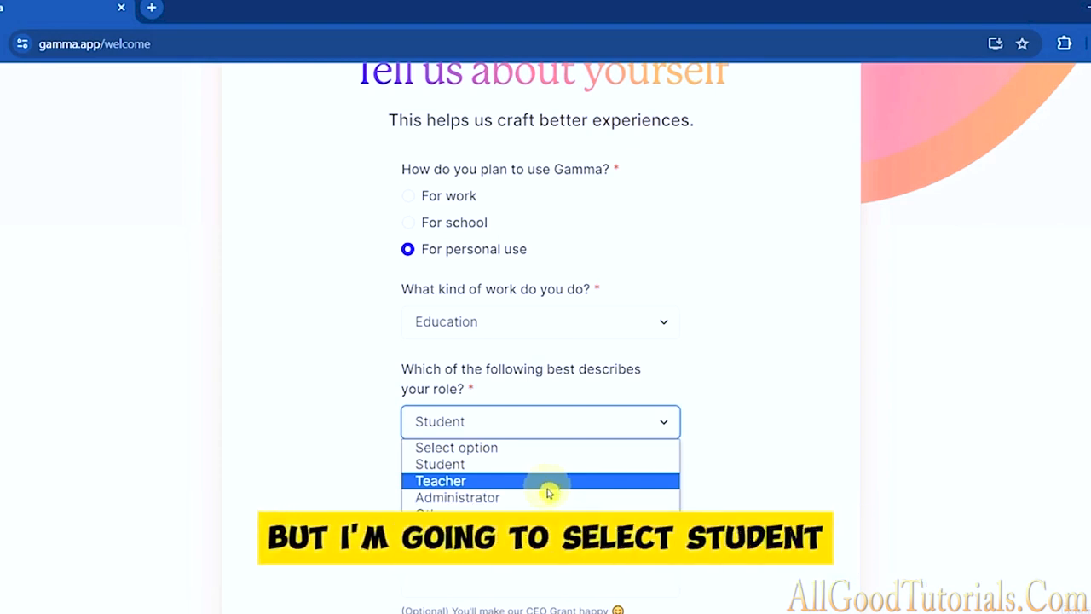
left_click(513, 464)
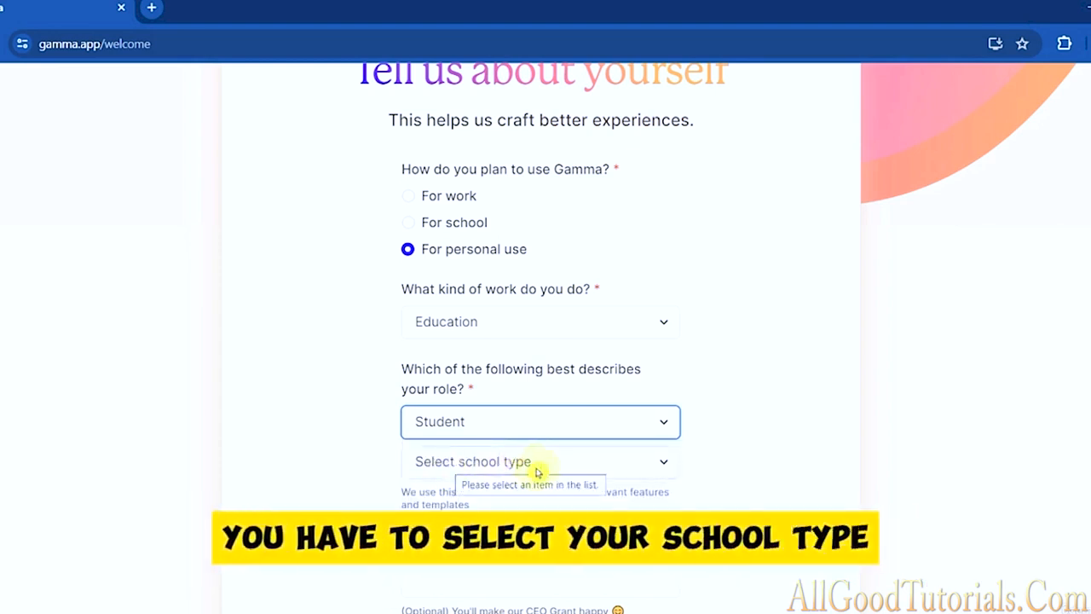
left_click(546, 468)
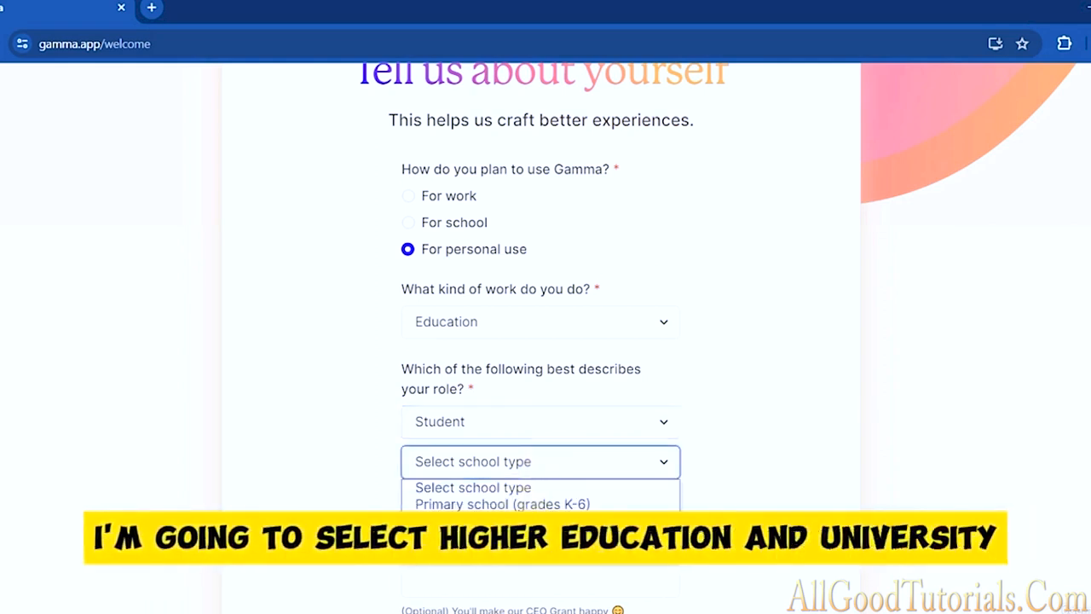
left_click(546, 535)
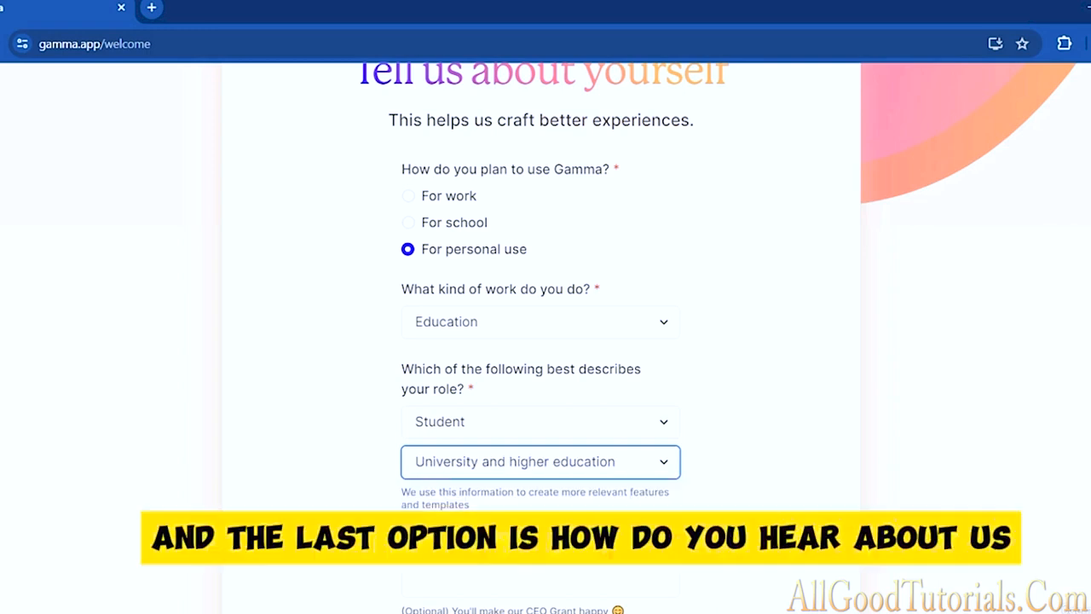
- Enter "instagram" as how you heard about Gamma and submit the questionnaire to get started
scroll(545, 426, "down", 2)
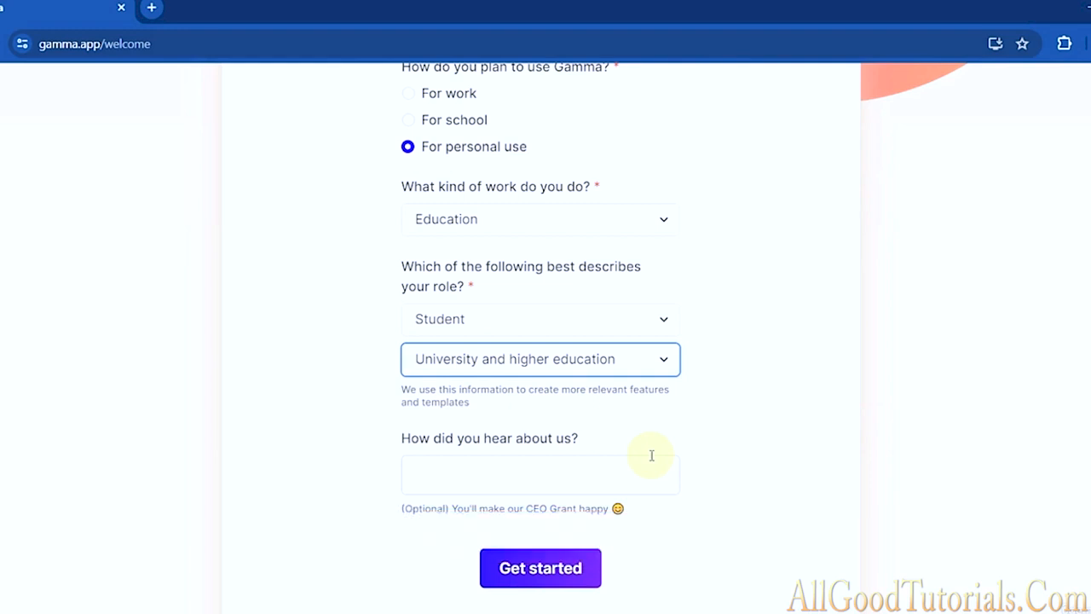
left_click(506, 471)
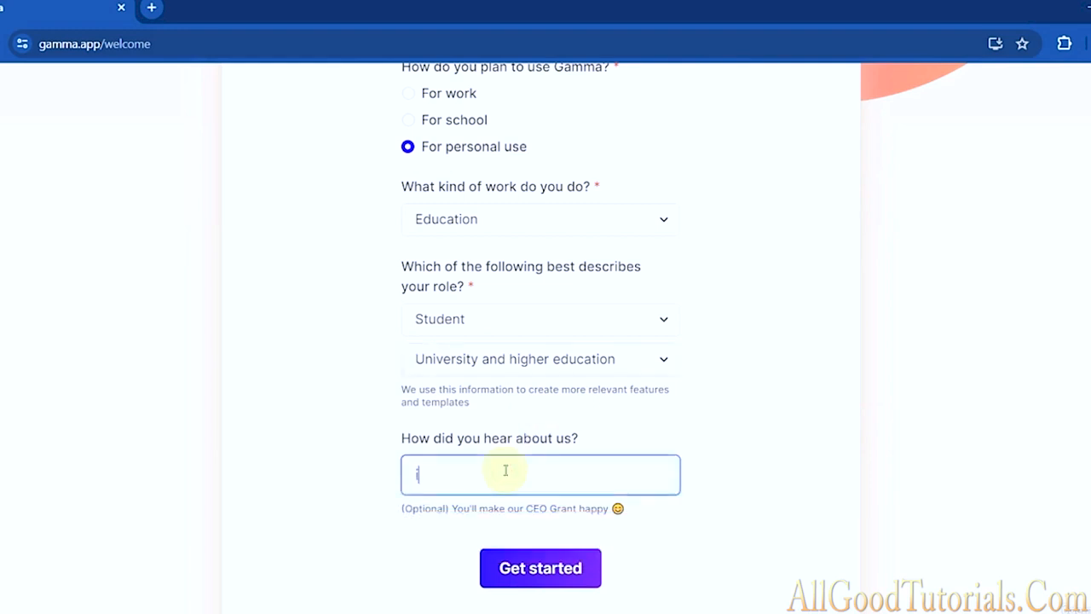
type("instag")
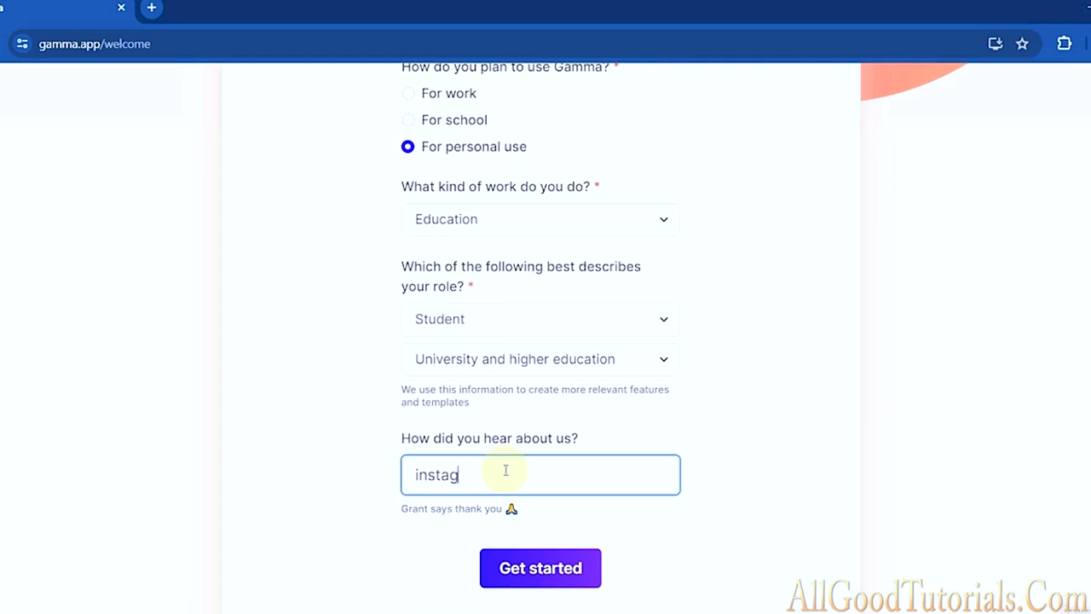
type("ram")
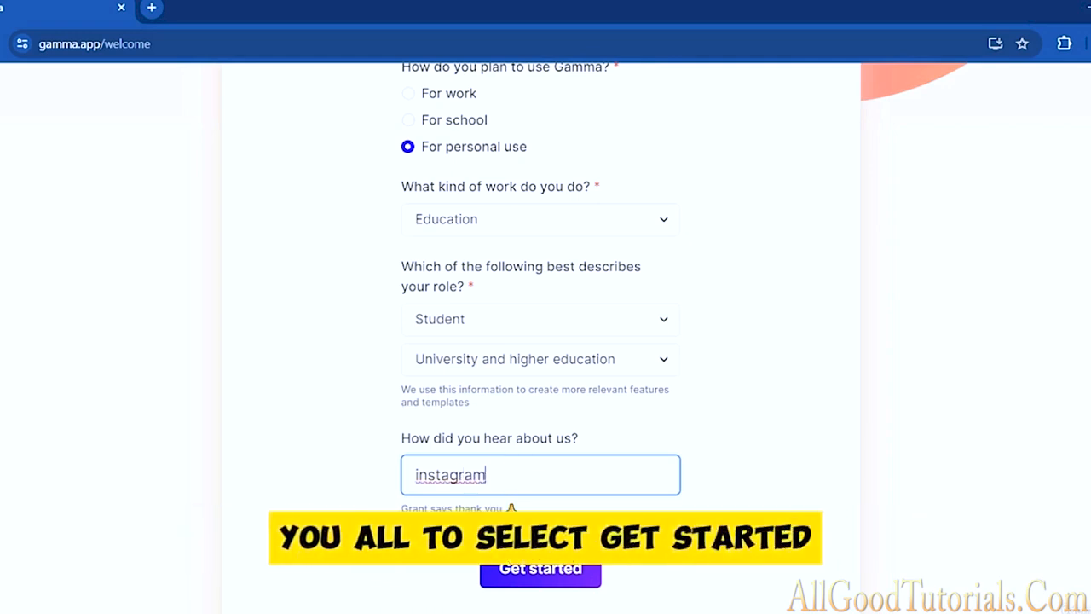
left_click(539, 567)
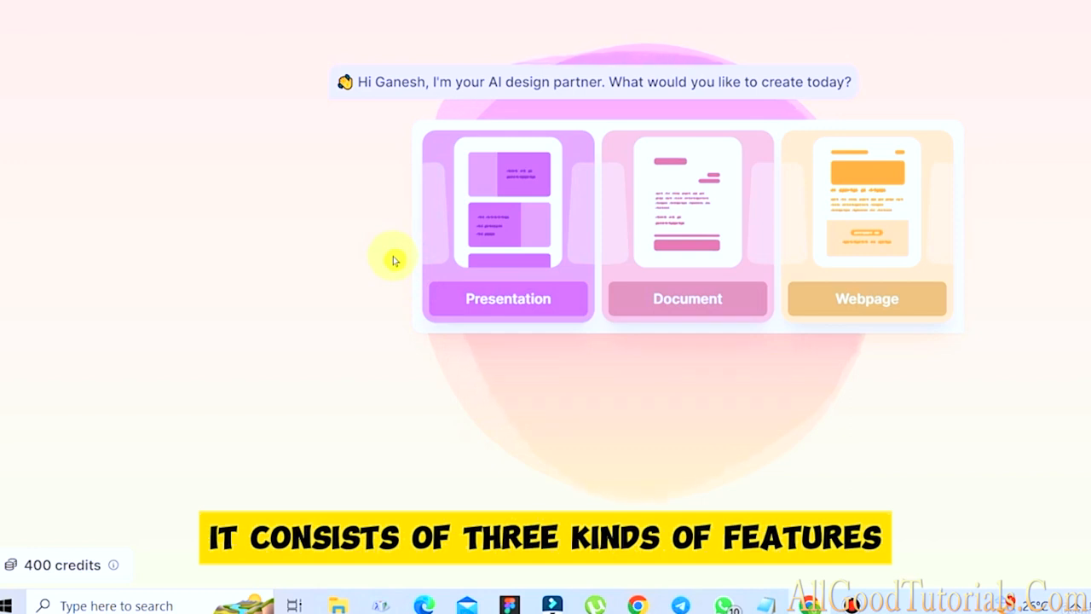
- Open the credit balance and review the options for referring a friend, inviting a teammate and getting unlimited credits
left_click(499, 307)
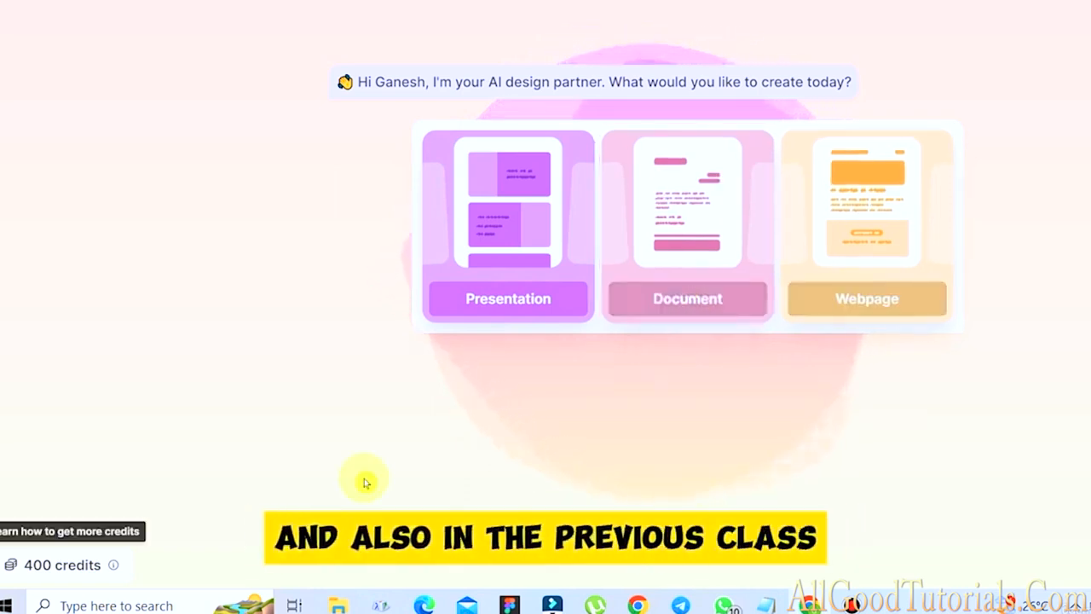
left_click(47, 570)
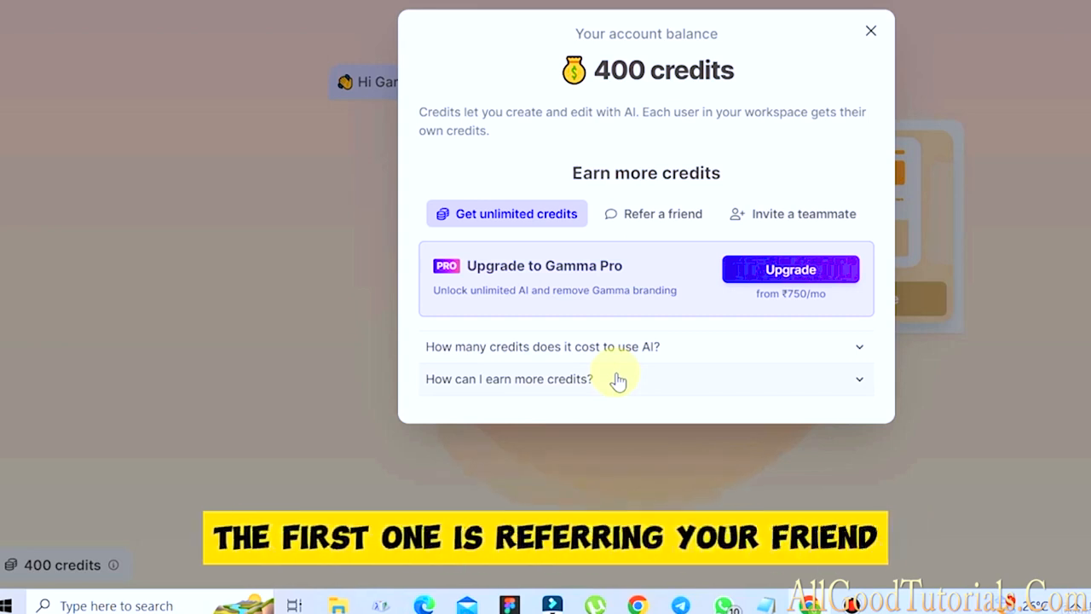
left_click(650, 217)
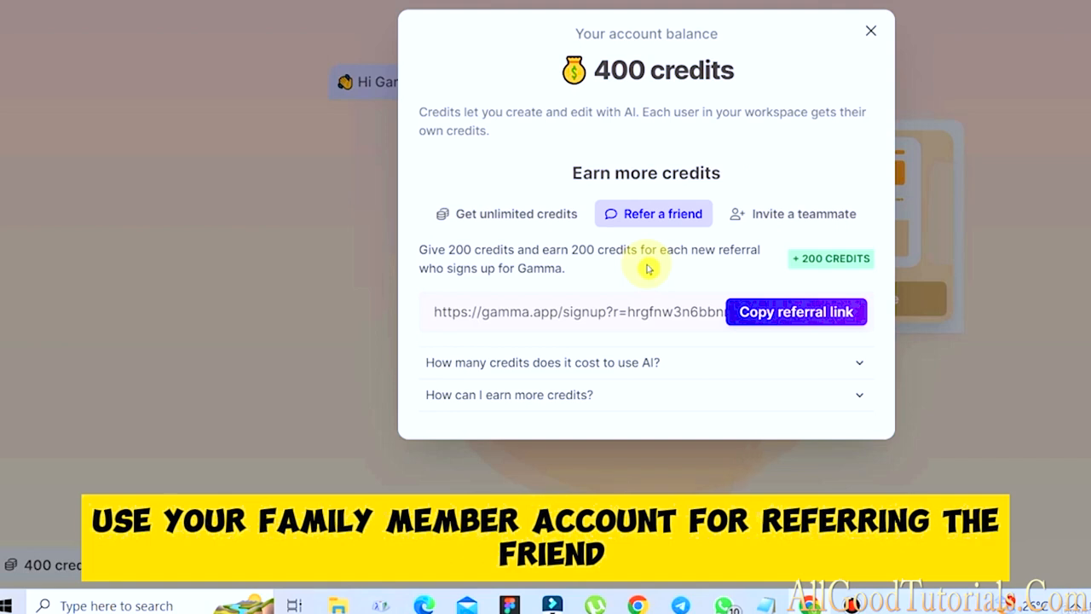
left_click(791, 220)
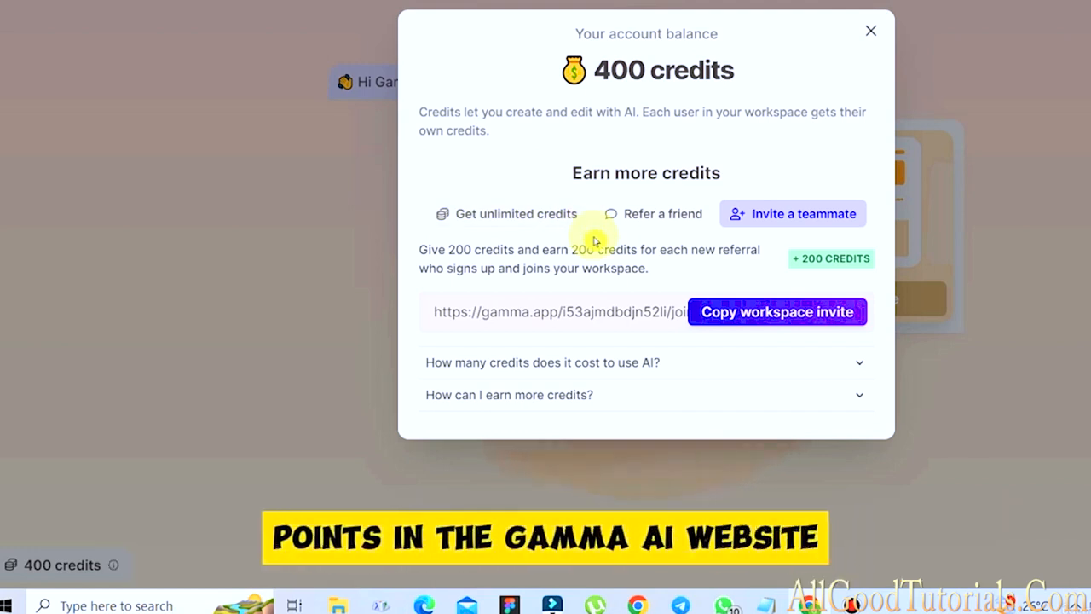
left_click(579, 221)
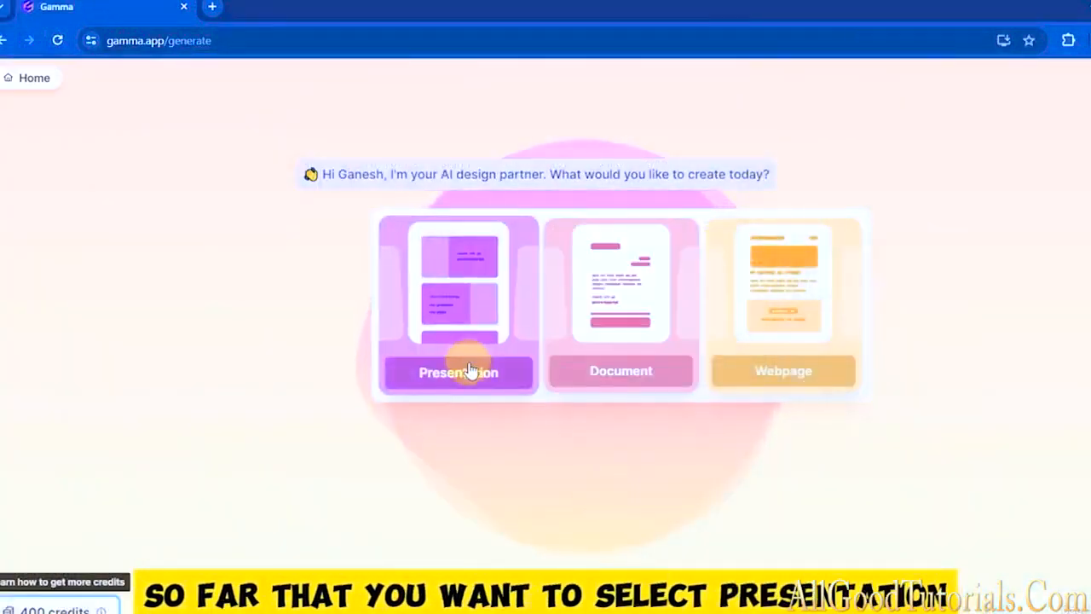
- Choose Presentation as the content type and copy the topic "Artificial Intelligence and Its Impact on Society" from ppt.txt in Notepad
left_click(468, 369)
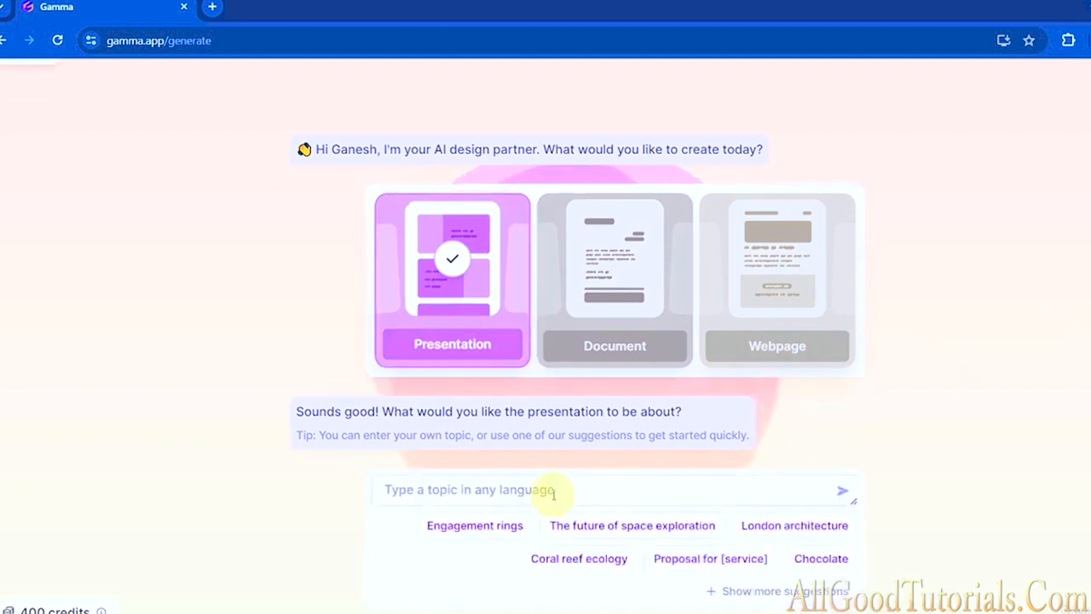
left_click(506, 514)
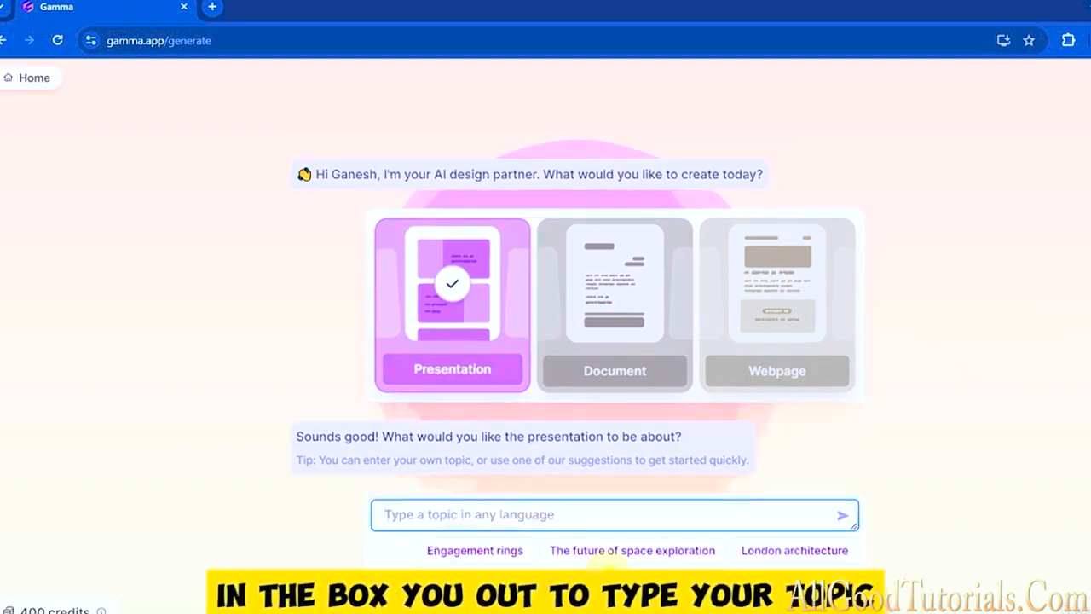
key("alt+Tab")
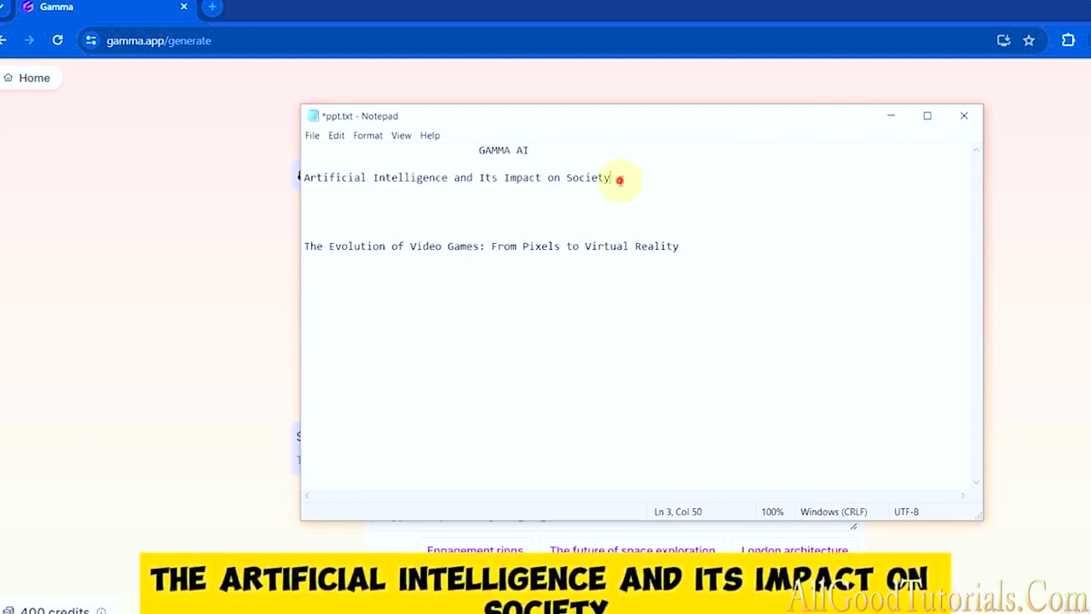
left_click(322, 179, "shift")
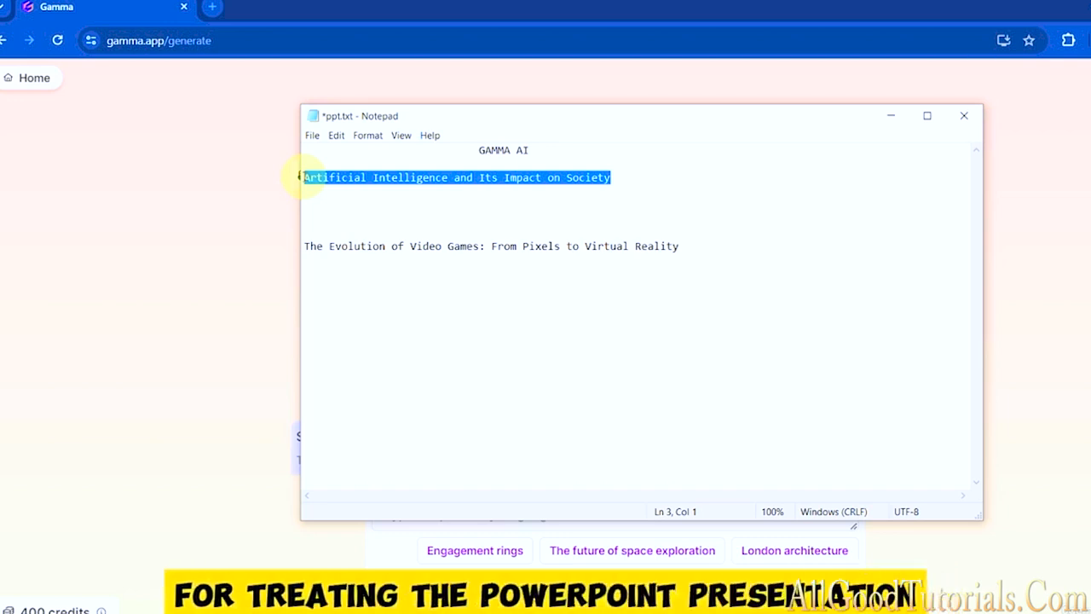
right_click(302, 177)
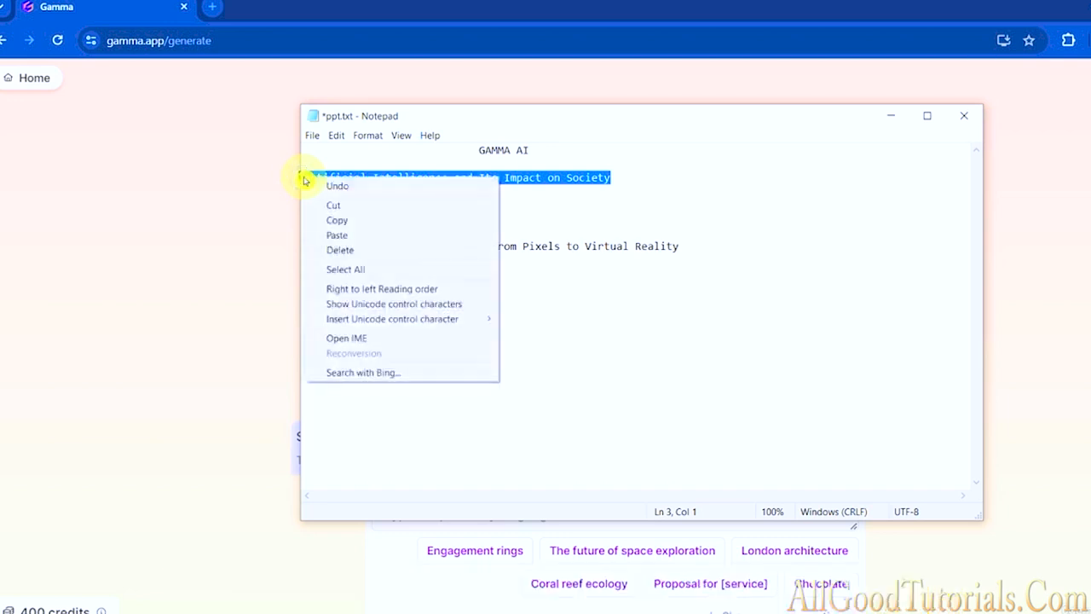
left_click(334, 222)
left_click(893, 118)
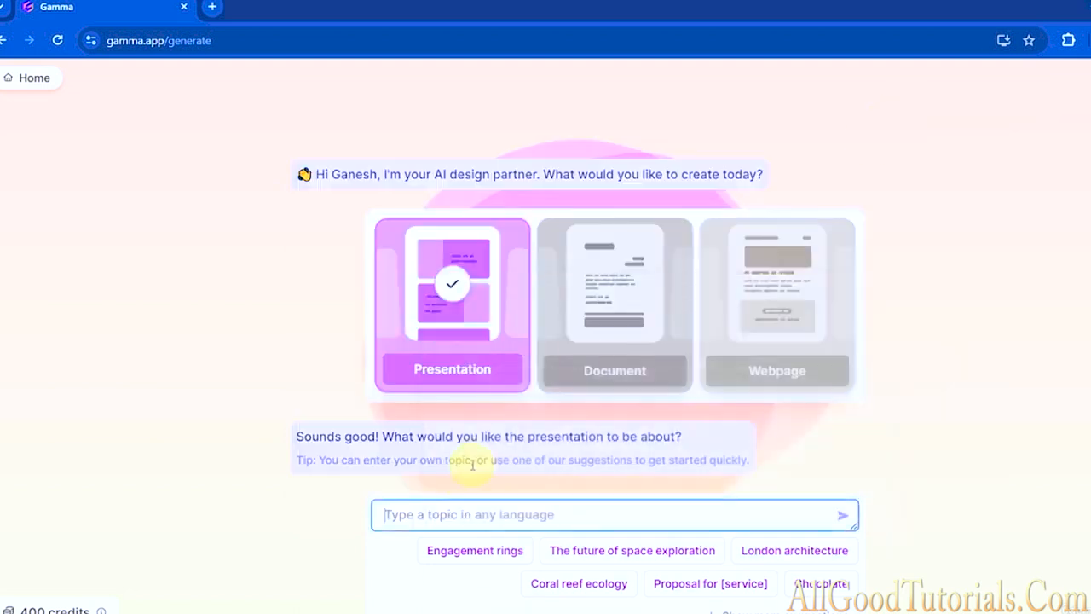
- Paste "Artificial Intelligence and Its Impact on Society" as the presentation topic, generate its outline and request another version
right_click(433, 512)
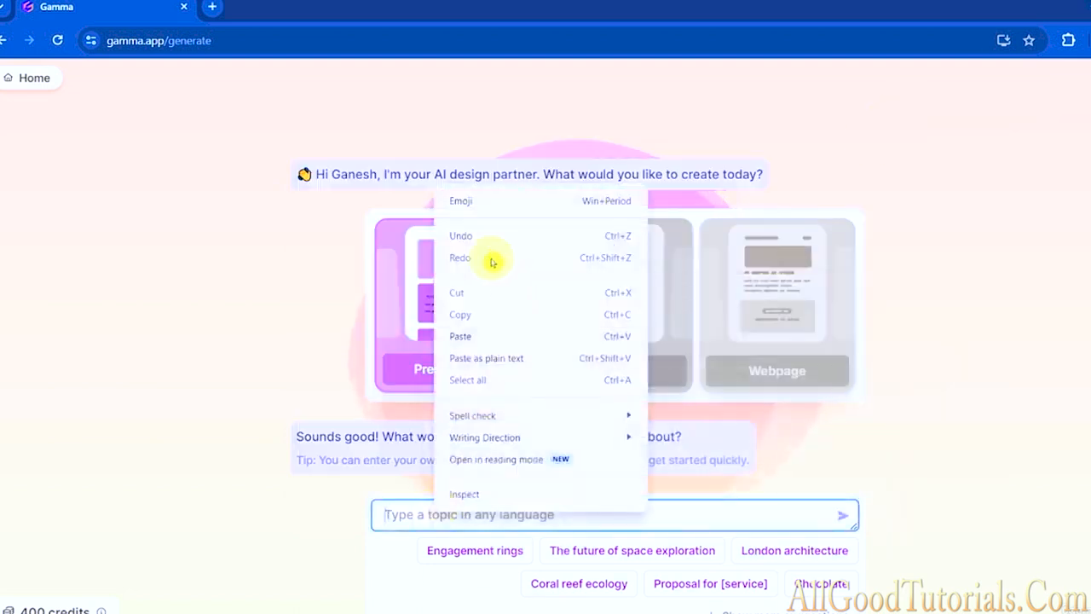
left_click(472, 336)
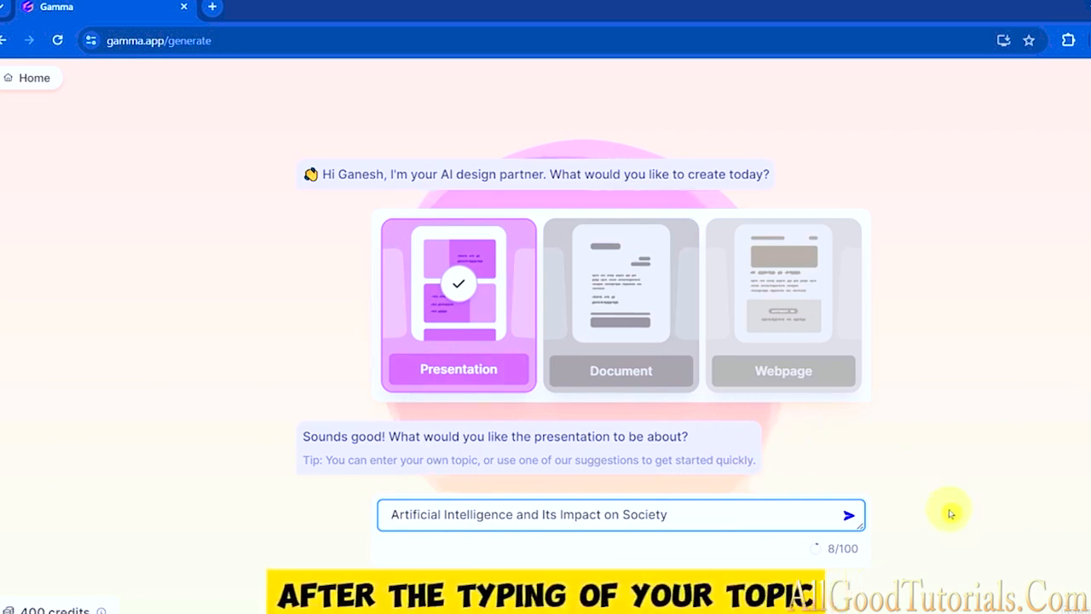
left_click(849, 518)
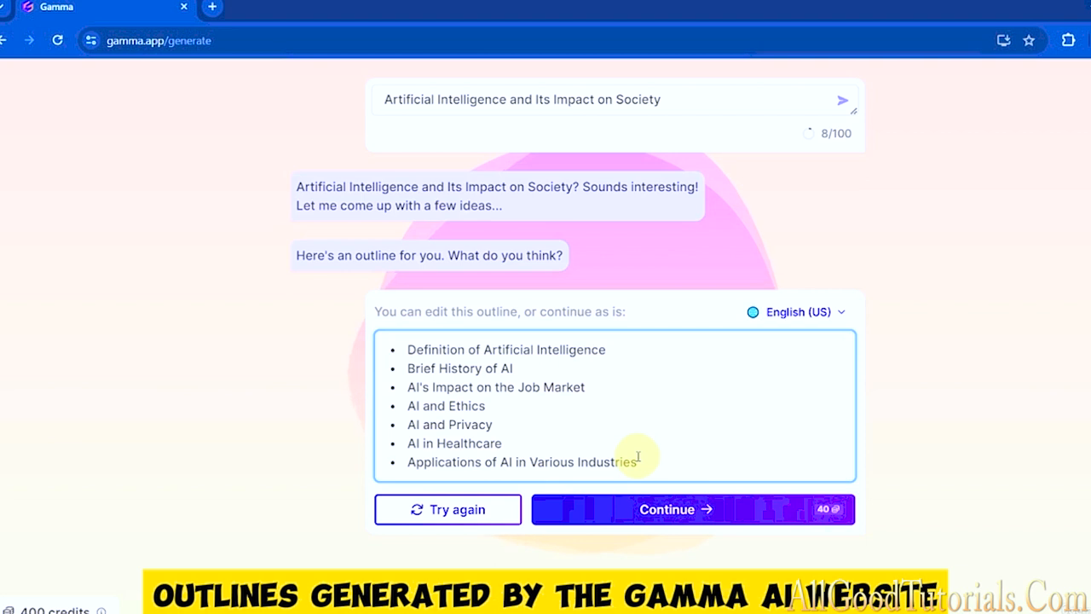
left_click(422, 514)
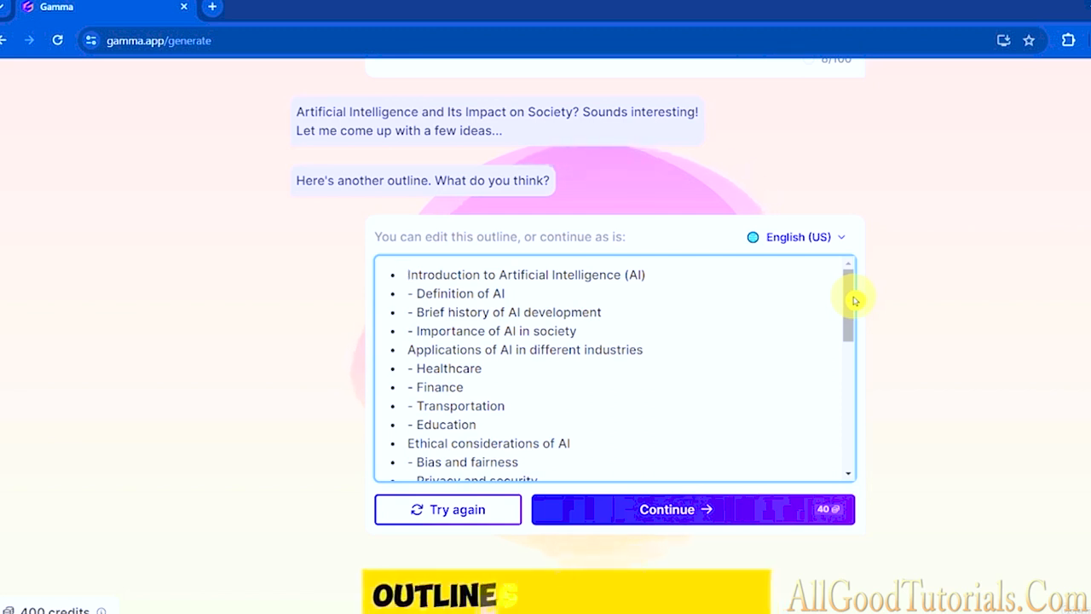
- Review the generated outline and add the line "Evolution of AI" below "Definition of AI"
left_click_drag(855, 305, 864, 430)
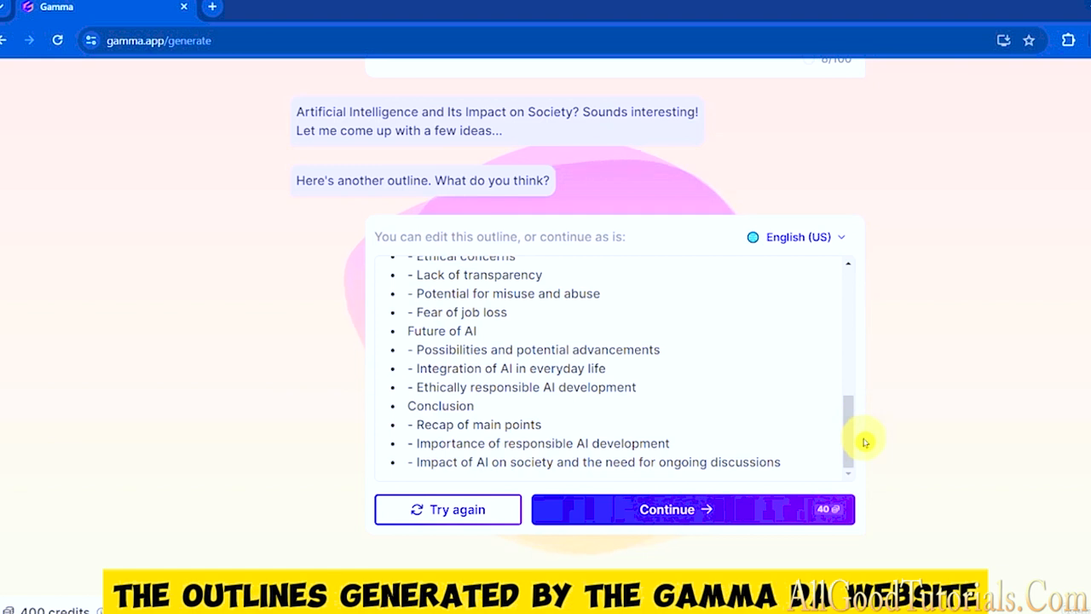
scroll(858, 384, "up", 10)
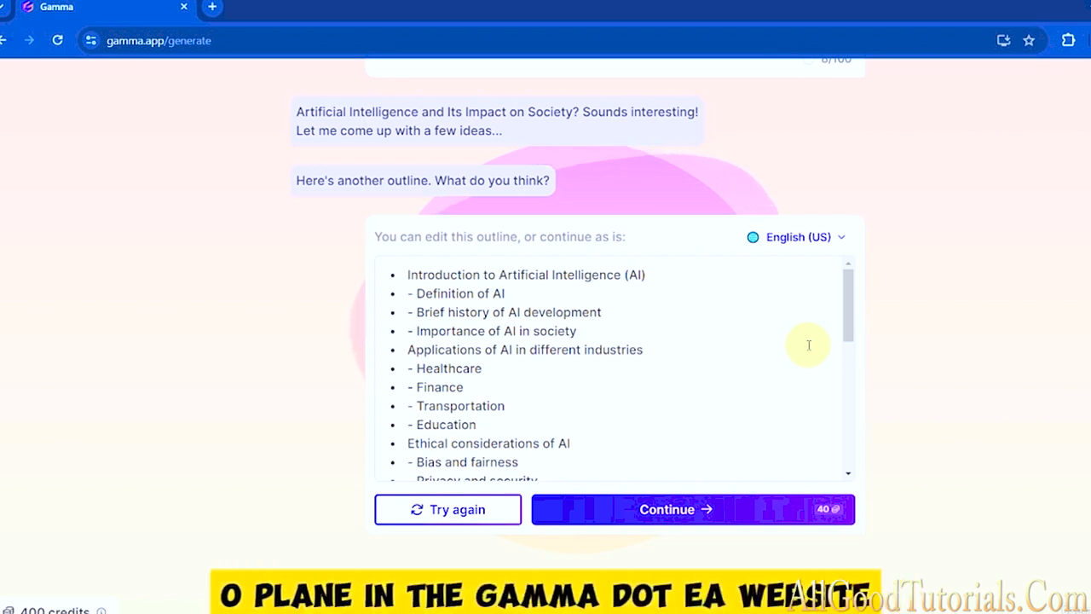
left_click(521, 293)
key("Return")
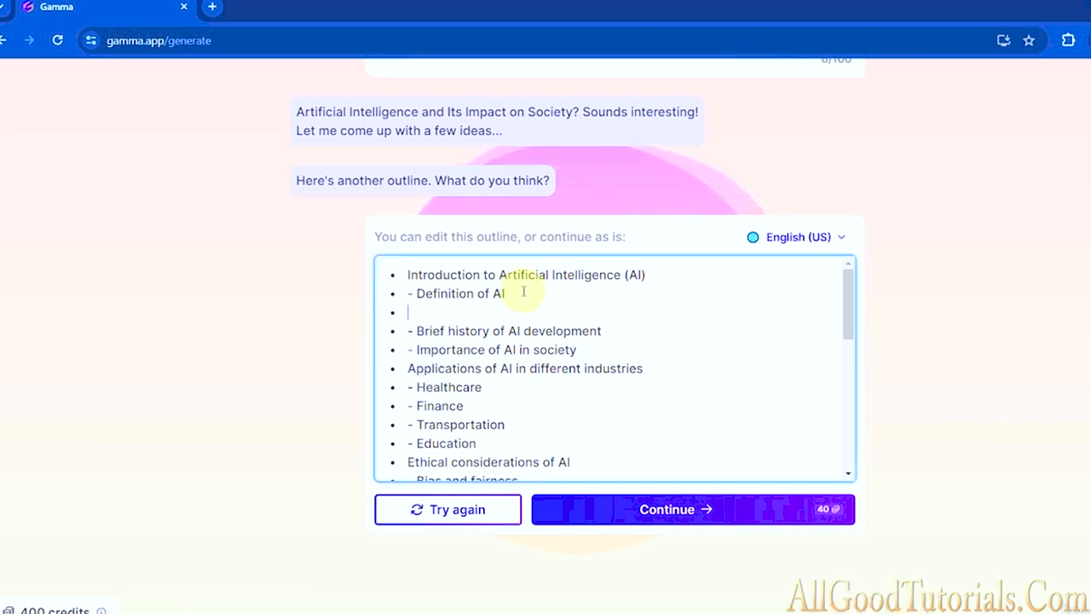
type("Evolution of ai")
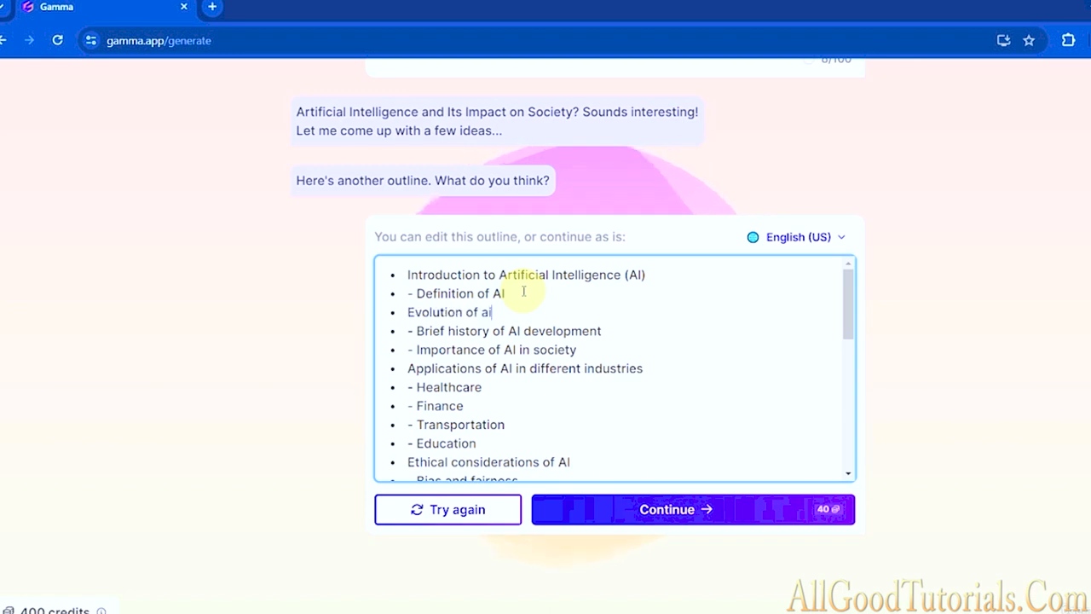
- Choose English (US) as the outline language and continue to theme selection
left_click(785, 247)
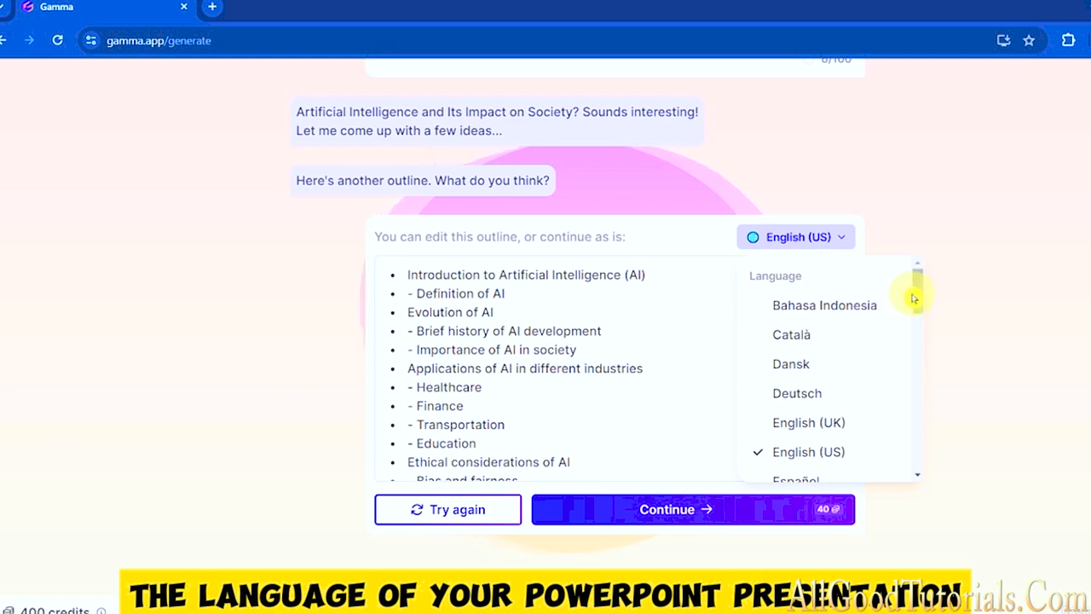
mouse_move(914, 298)
left_mouse_down()
mouse_move(925, 461)
mouse_move(919, 314)
left_mouse_up()
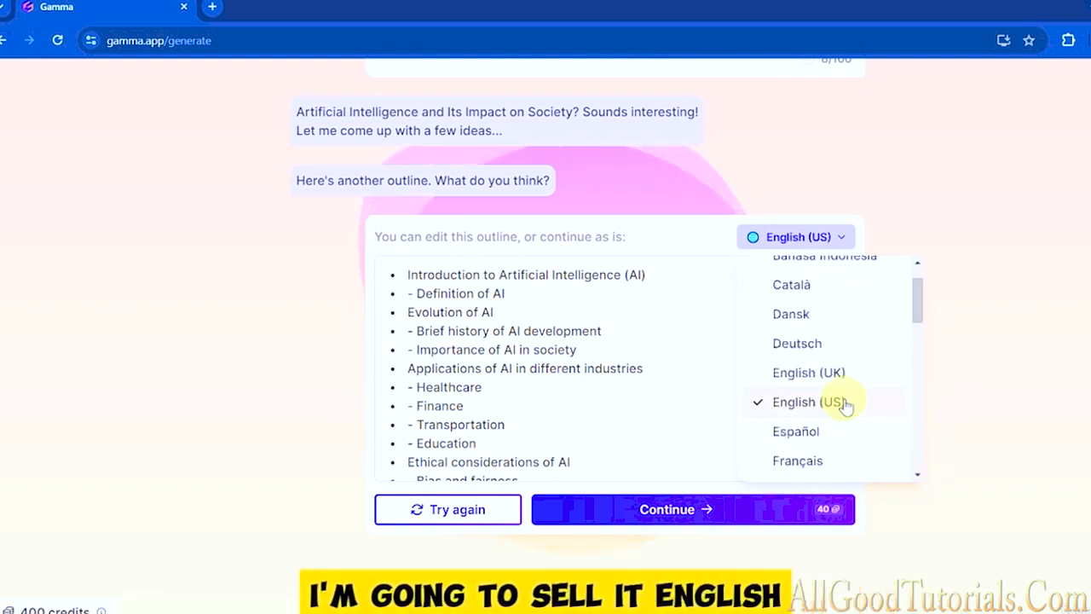
left_click(844, 404)
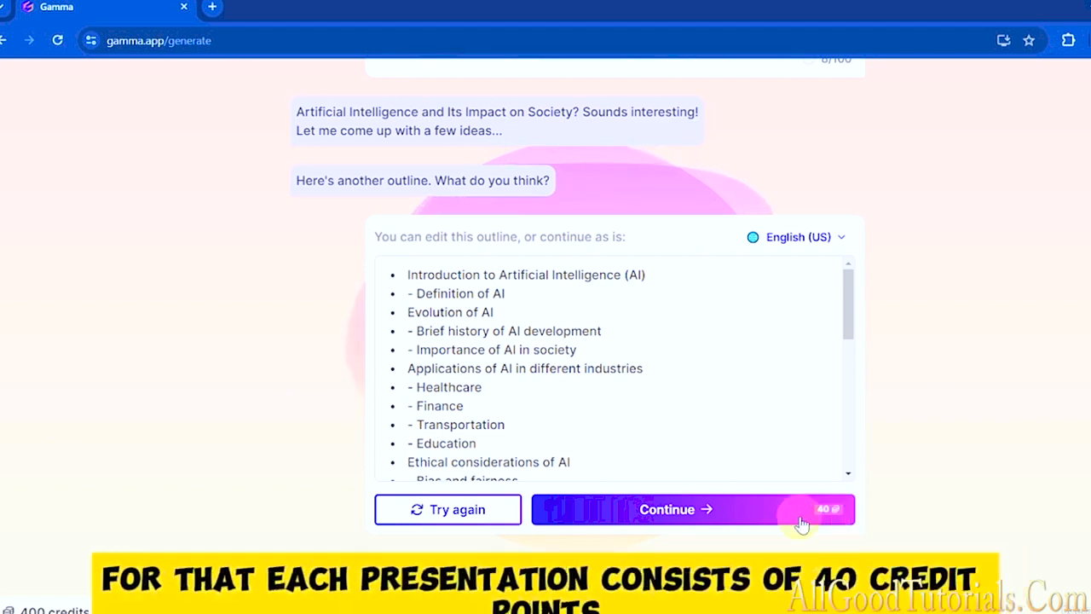
mouse_move(833, 514)
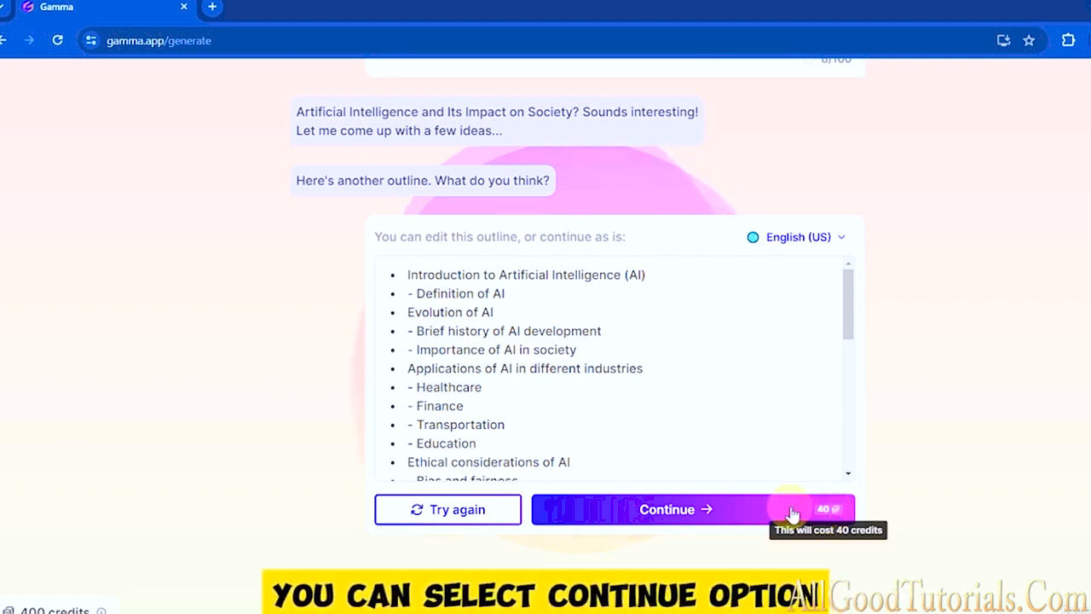
left_click(753, 510)
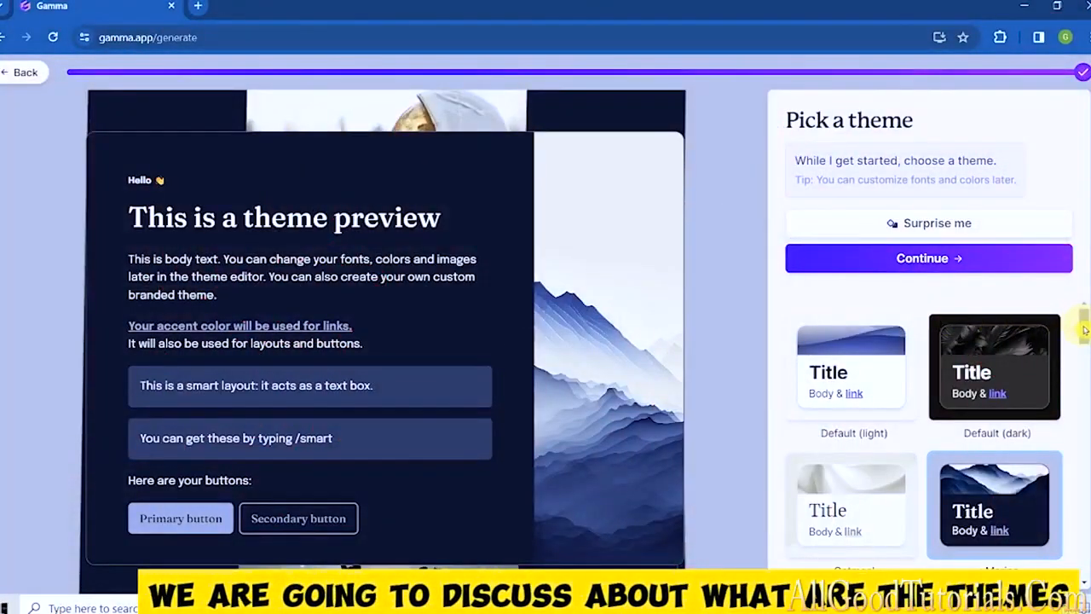
- Browse the available themes and preview Default (light), Default (dark), Oatmeal and Marine
left_click_drag(1082, 327, 1079, 483)
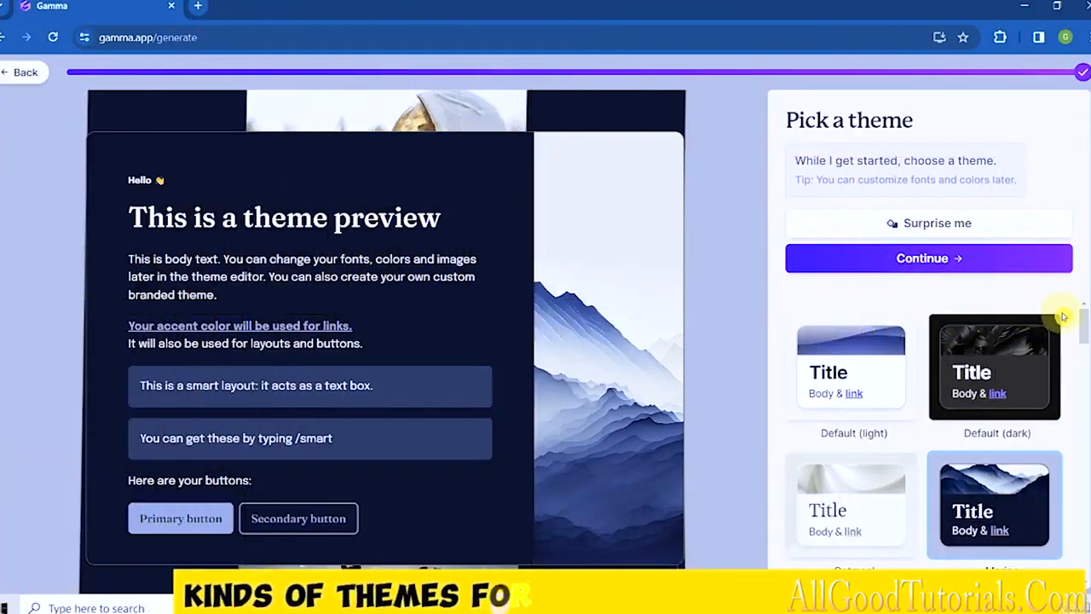
left_click_drag(1084, 327, 1085, 556)
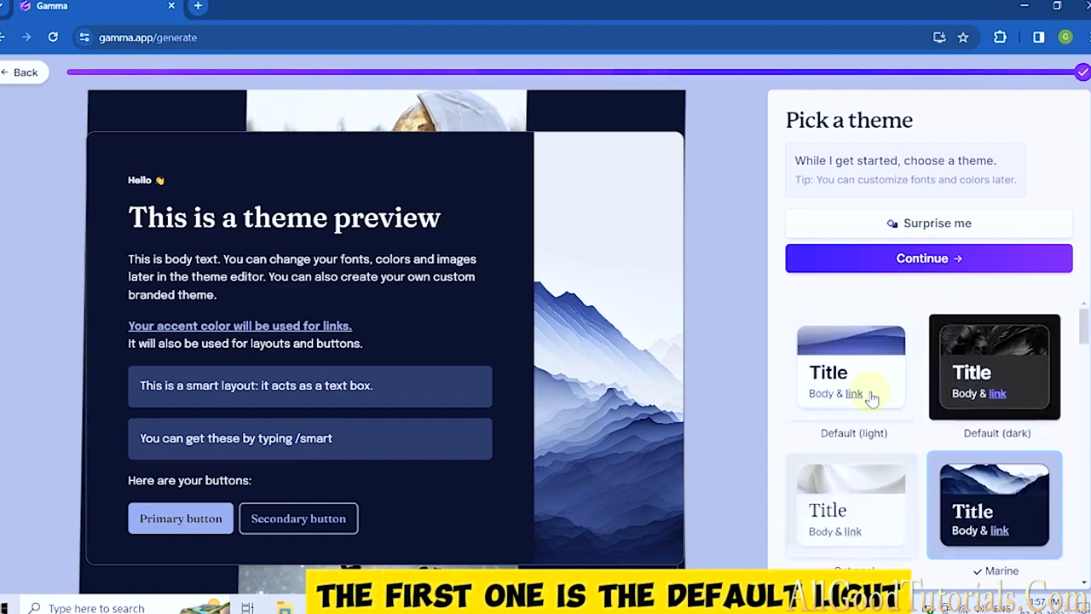
left_click(872, 397)
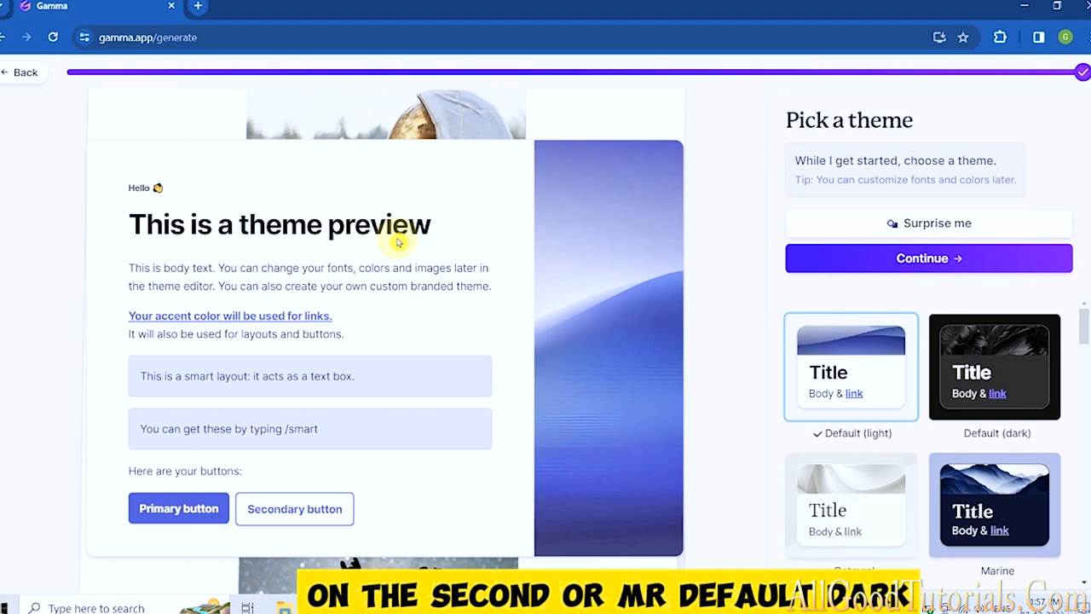
left_click(1002, 384)
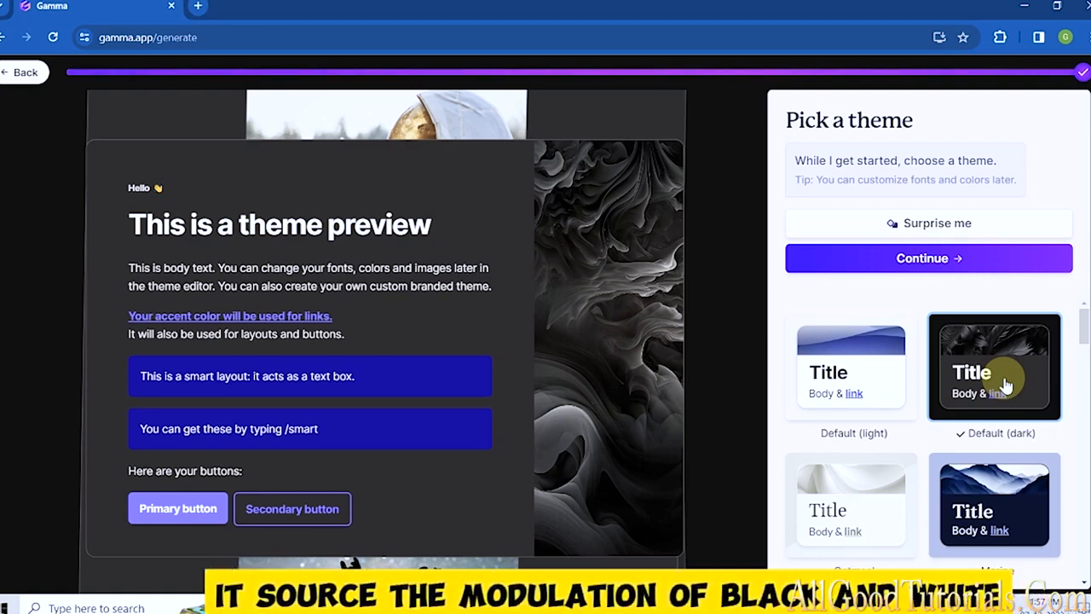
left_click_drag(1085, 323, 1084, 330)
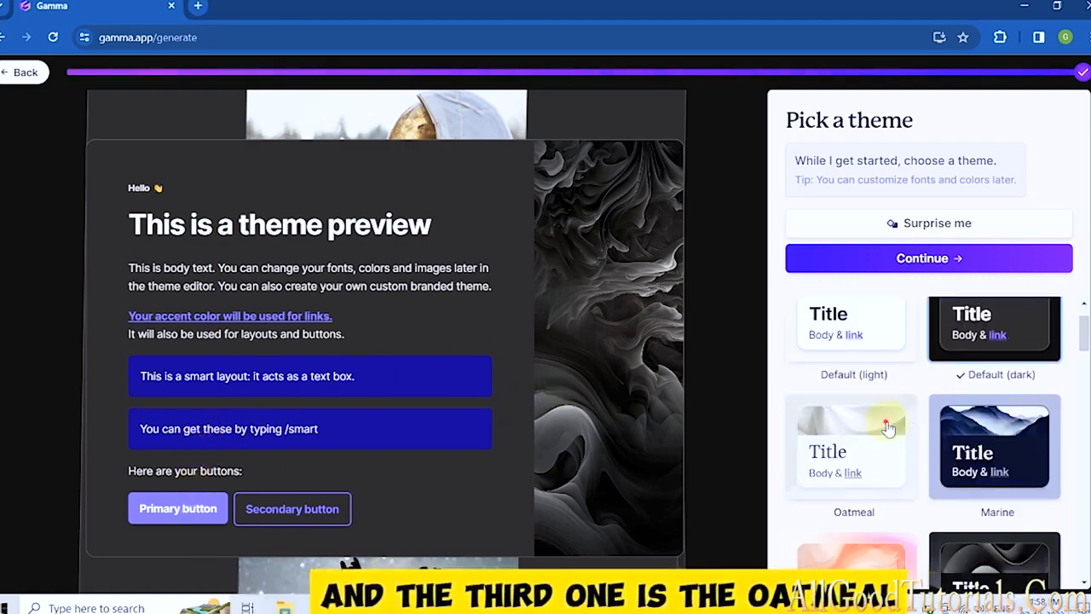
left_click(888, 427)
left_click(1038, 450)
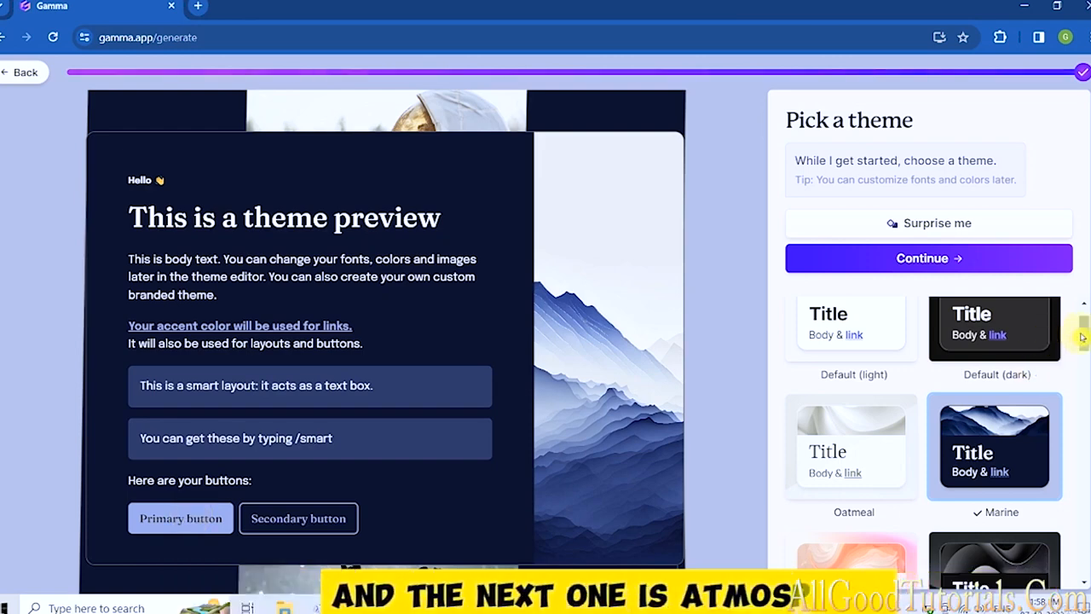
- Preview the Atmosphere, Pearl, Vortex, Icebreaker and Blue Steel themes
left_click_drag(1083, 337, 1084, 360)
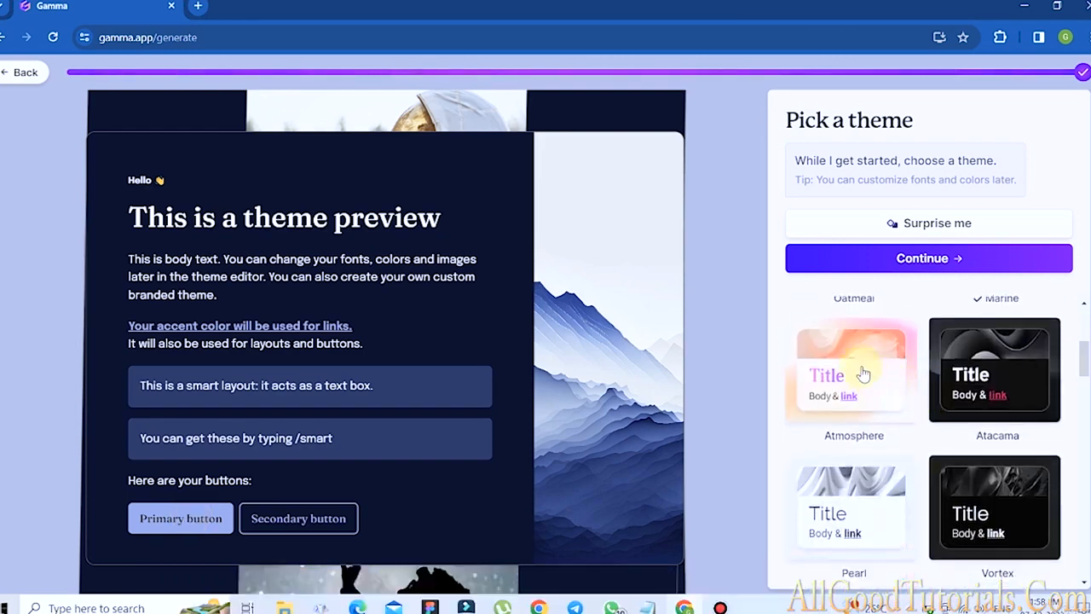
left_click(858, 367)
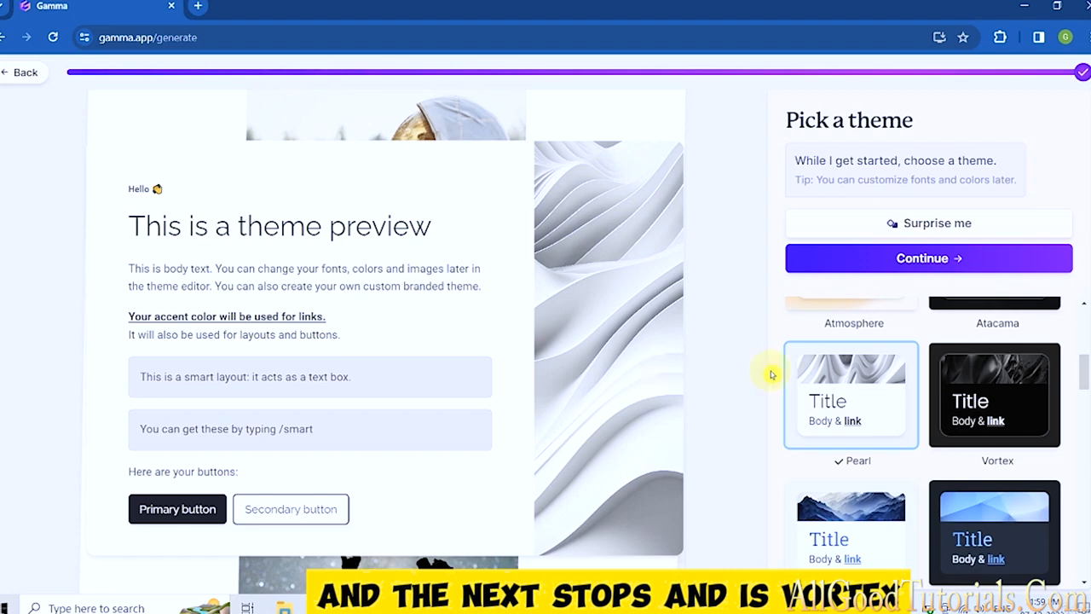
left_click(981, 379)
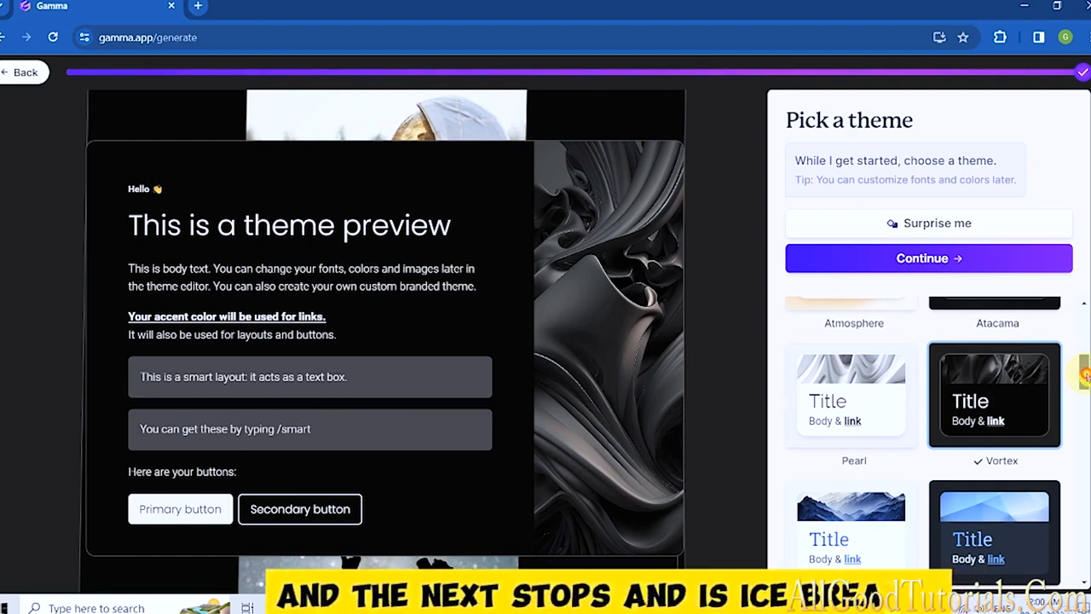
scroll(1086, 377, "down", 1)
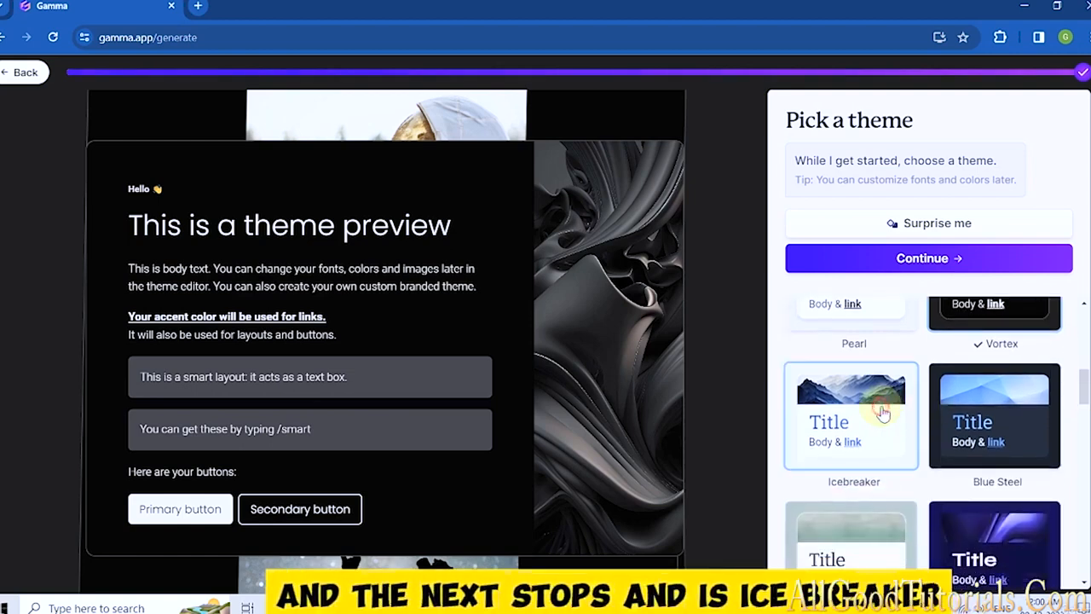
left_click(878, 412)
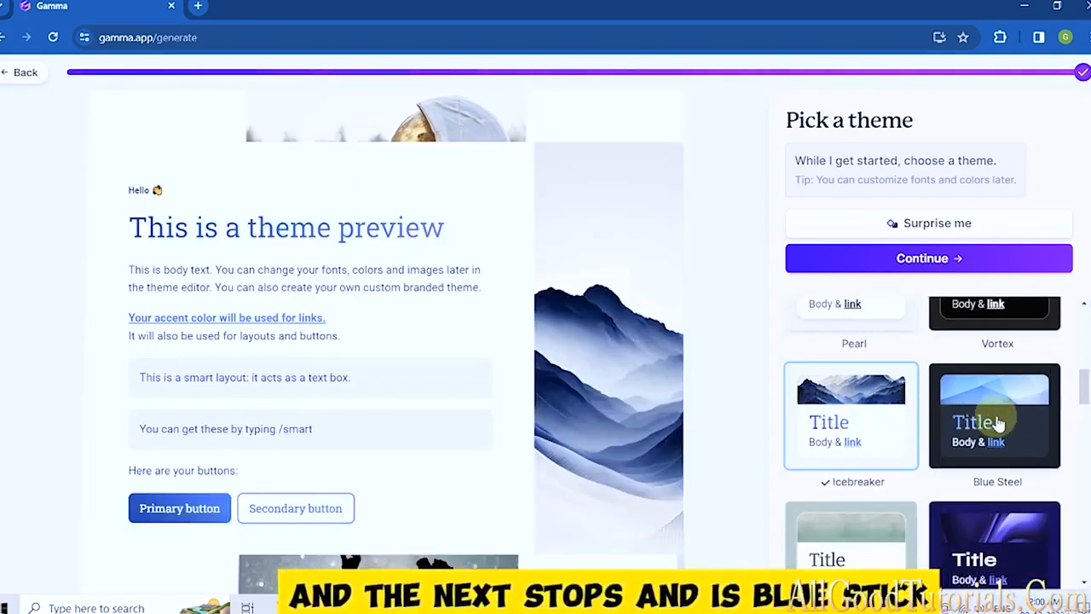
left_click(1021, 419)
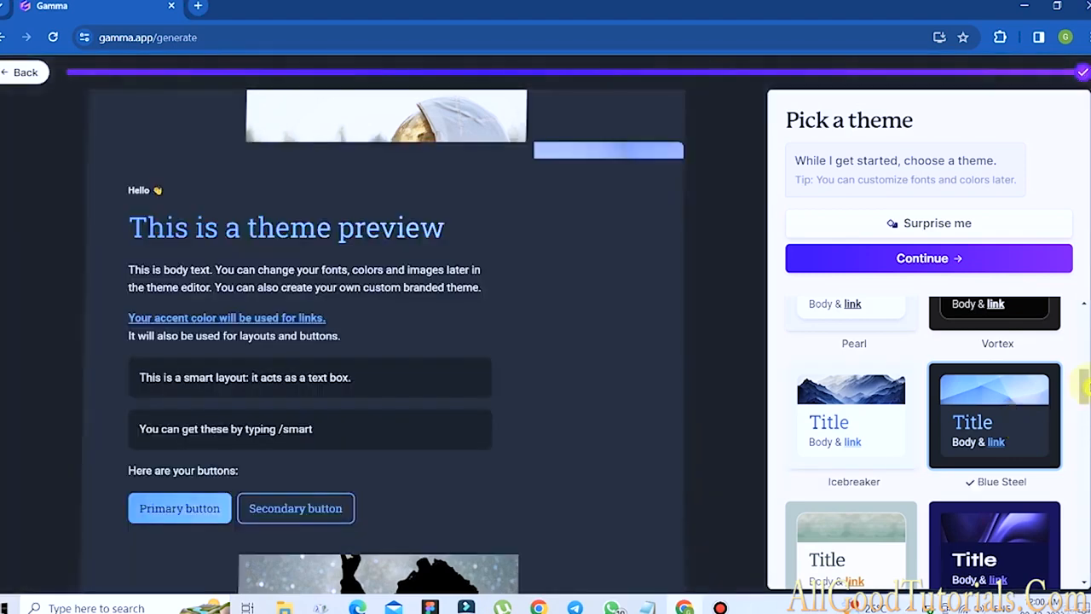
- Preview the Oasis, Indigo and Electric themes
scroll(864, 426, "down", 2)
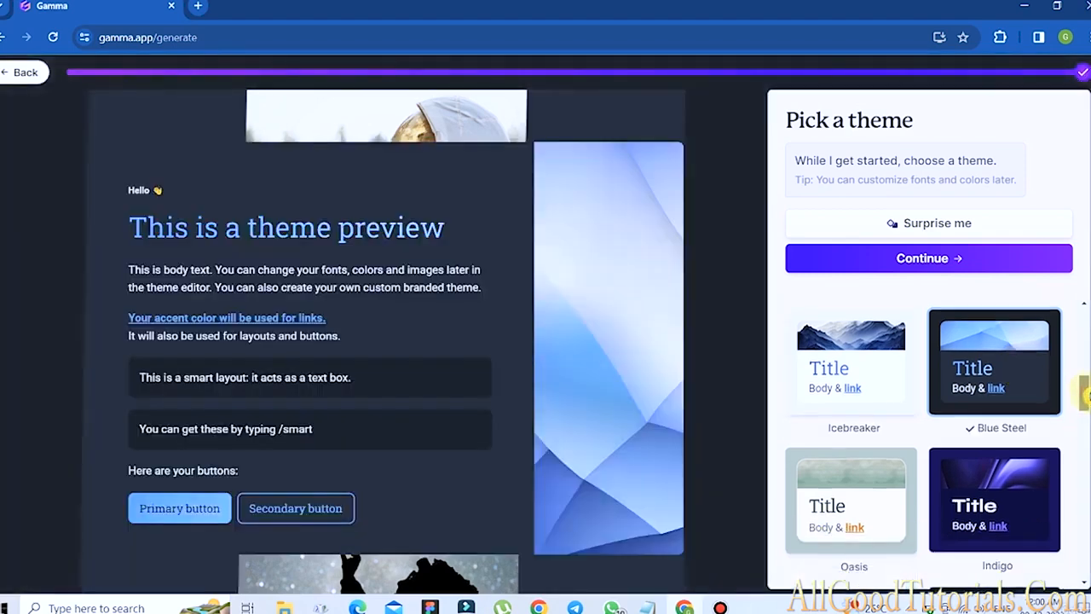
left_click(863, 426)
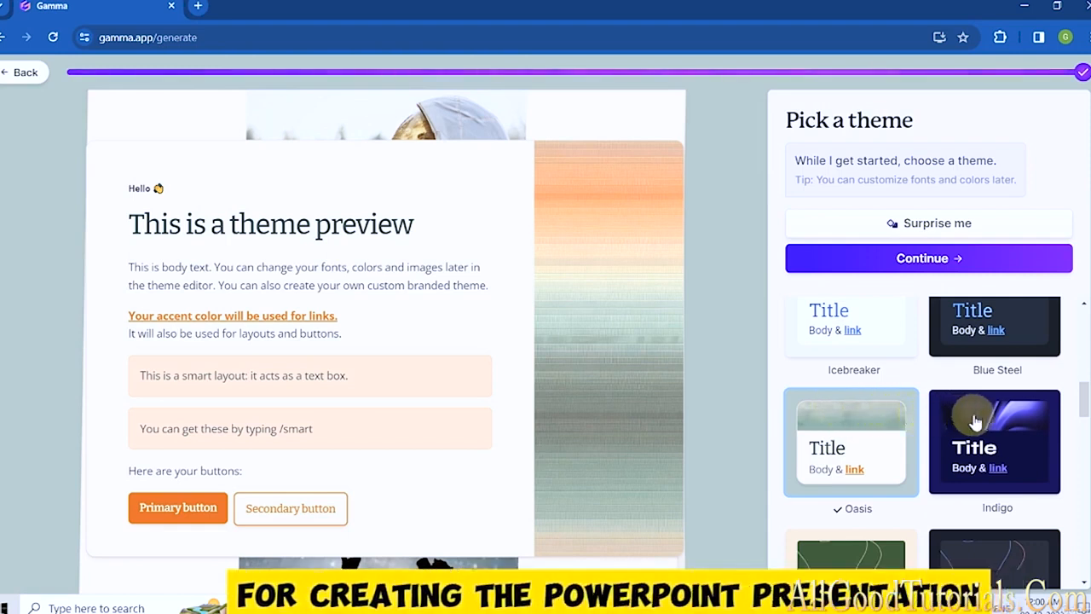
left_click(976, 422)
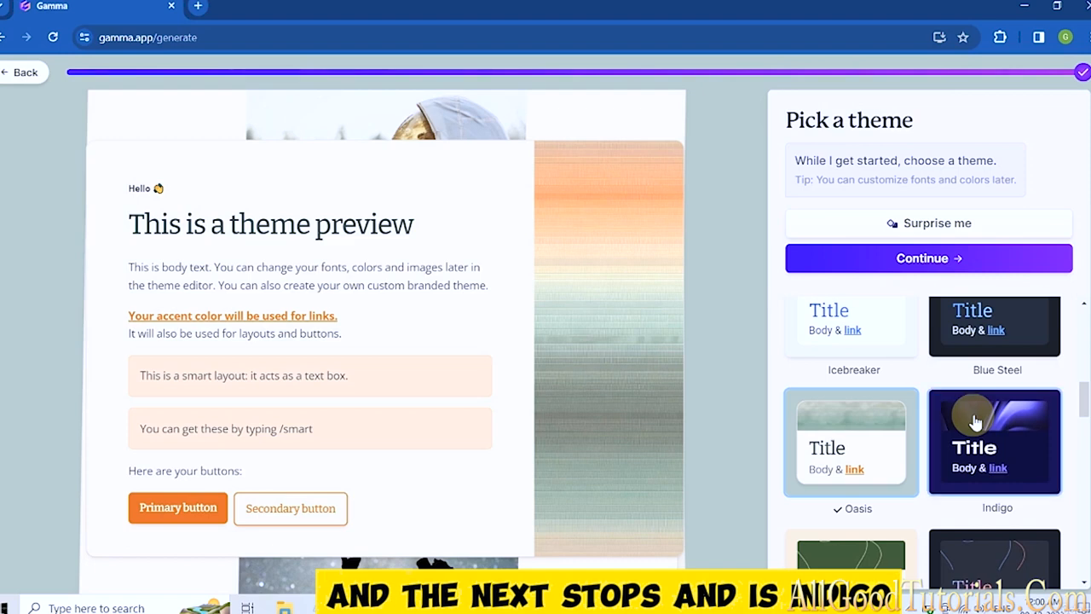
left_click_drag(1086, 405, 1086, 412)
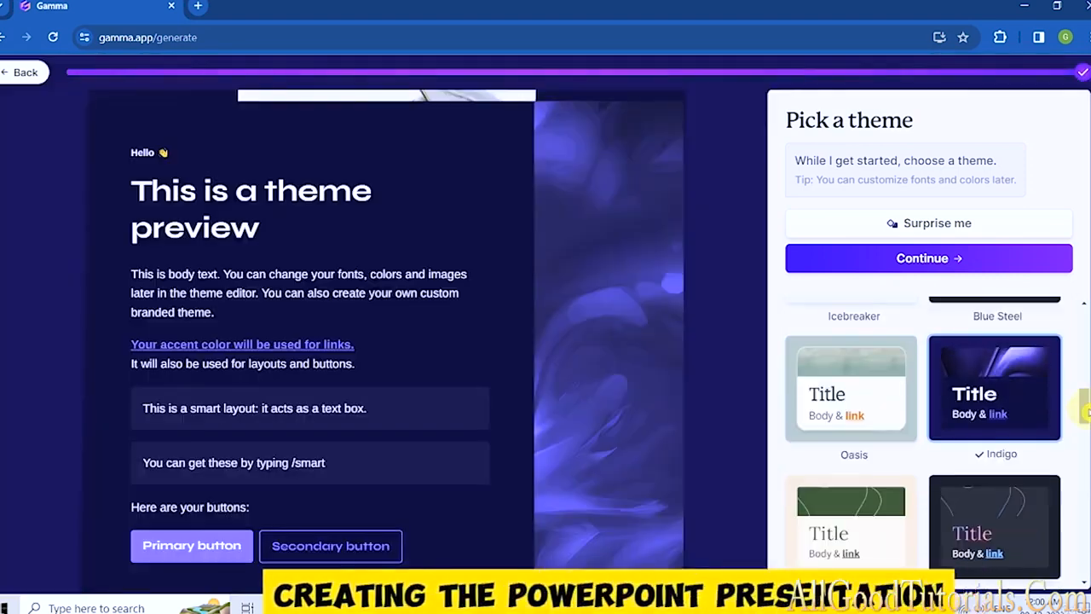
left_click_drag(1086, 410, 1086, 426)
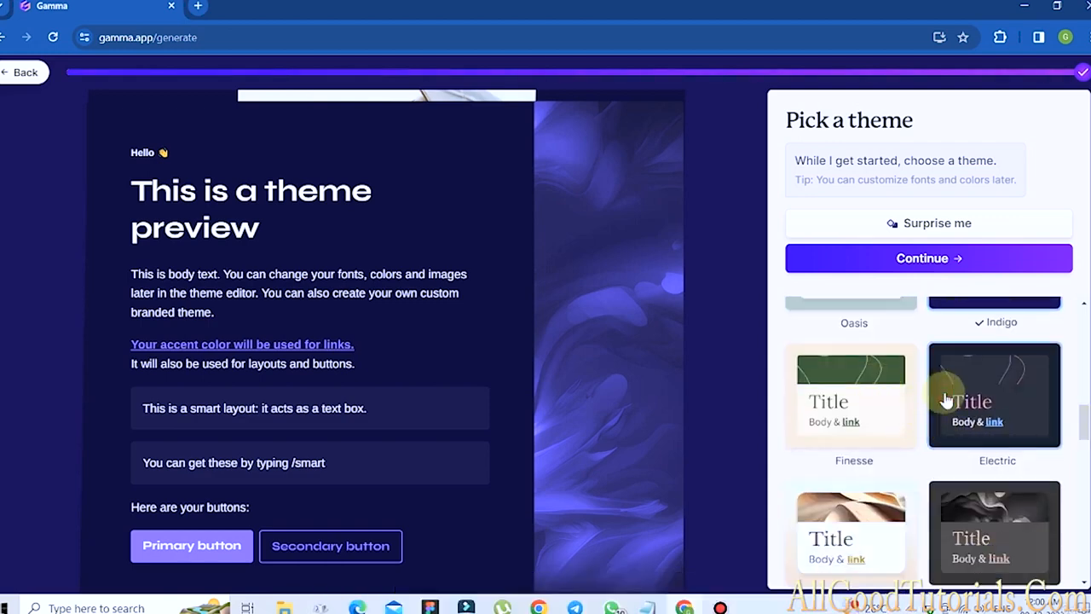
left_click(946, 401)
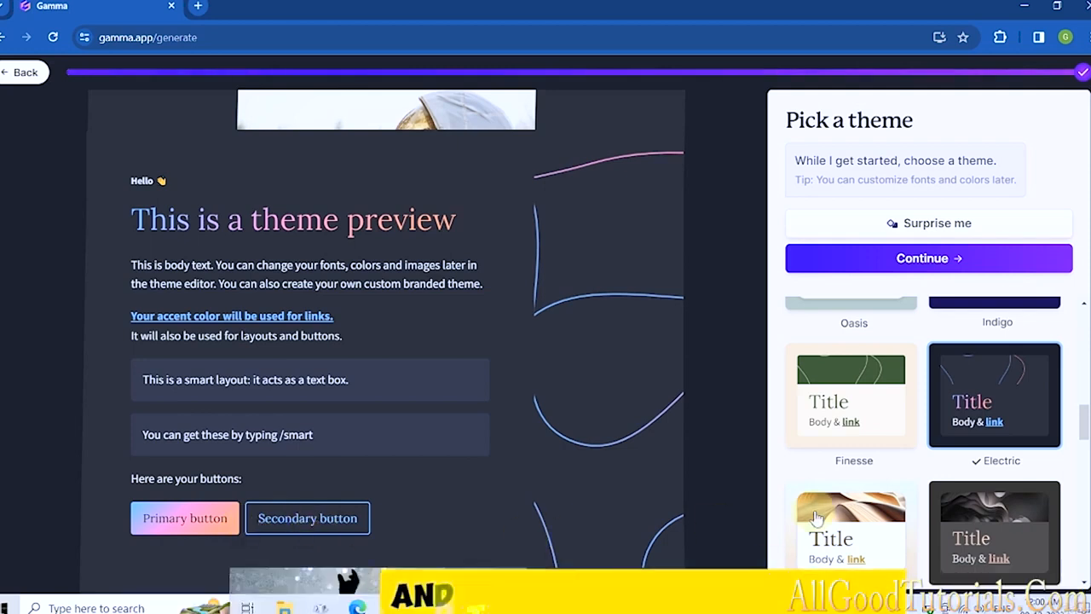
- Preview the Dune and Mocha themes
scroll(1081, 420, "down", 1)
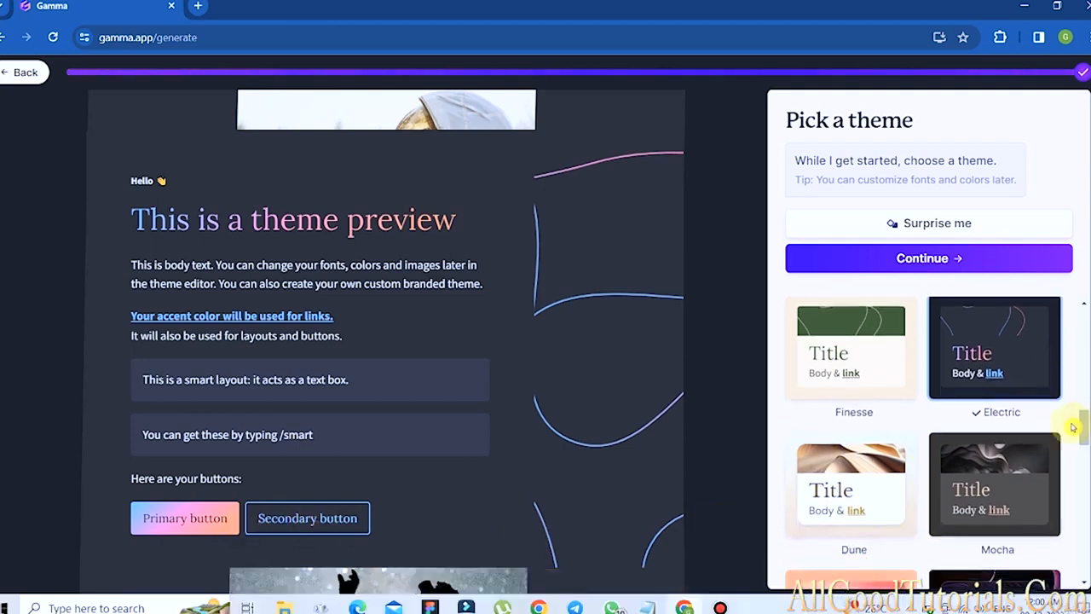
left_click(849, 463)
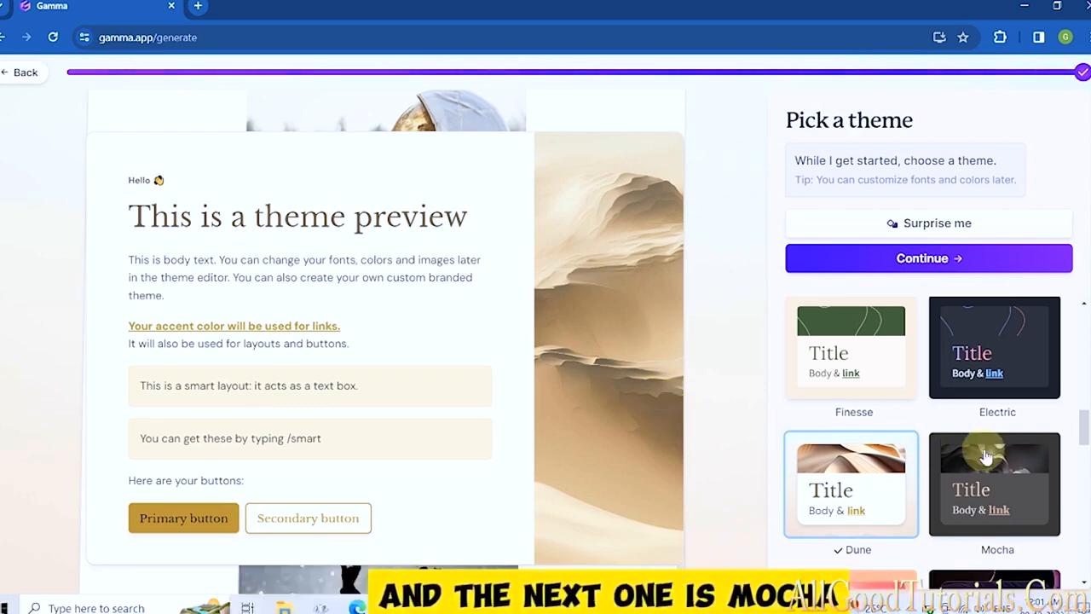
left_click(1071, 466)
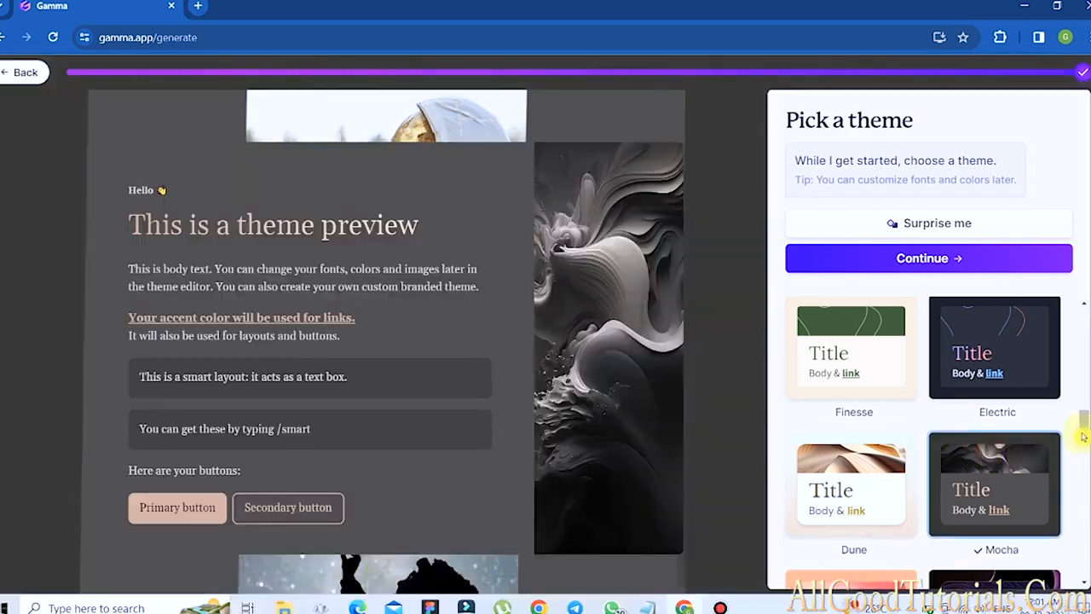
- Preview the Flamingo, Velvet Tides and Prism themes
scroll(1082, 436, "down", 1)
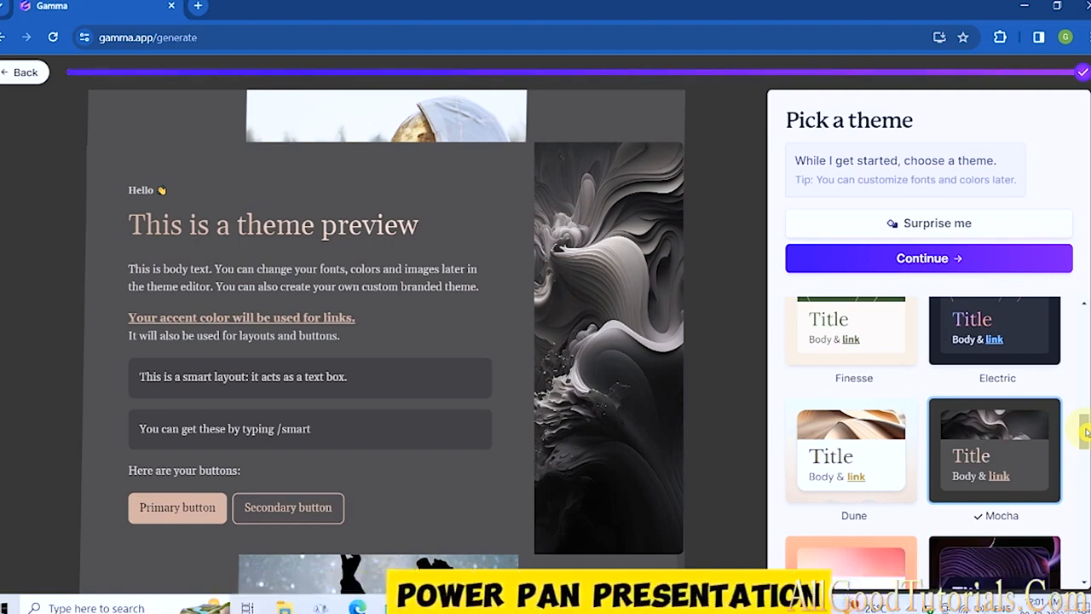
scroll(1084, 433, "down", 2)
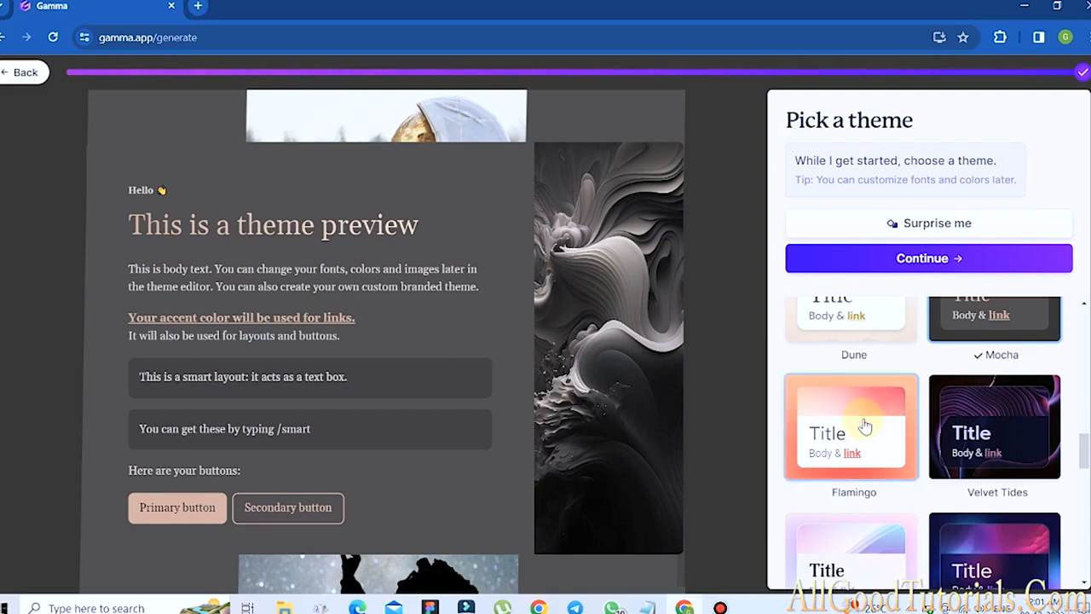
left_click(864, 426)
left_click(994, 426)
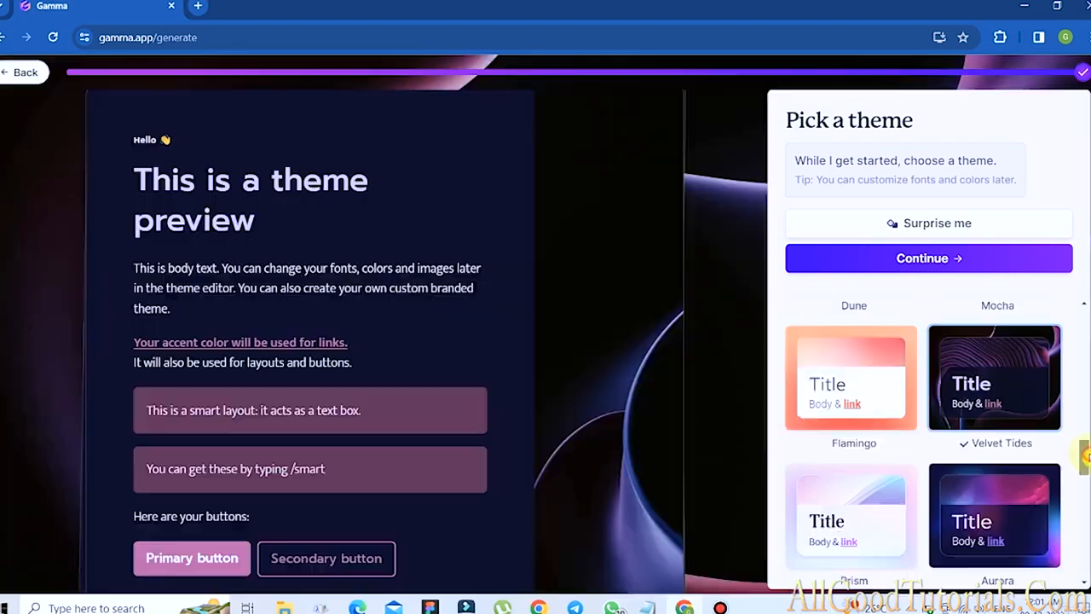
scroll(994, 426, "down", 2)
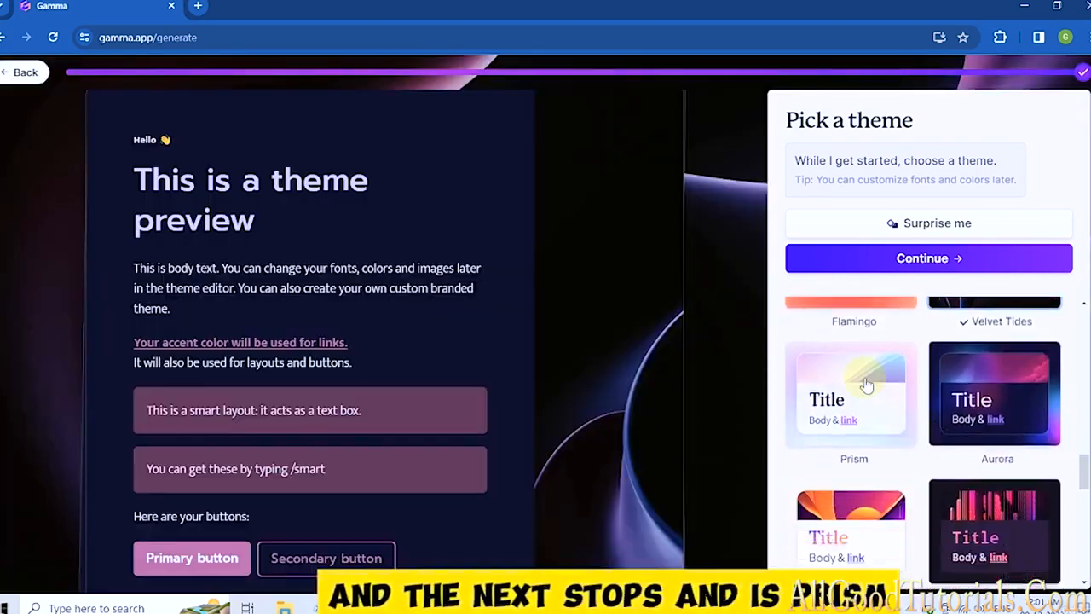
left_click(866, 385)
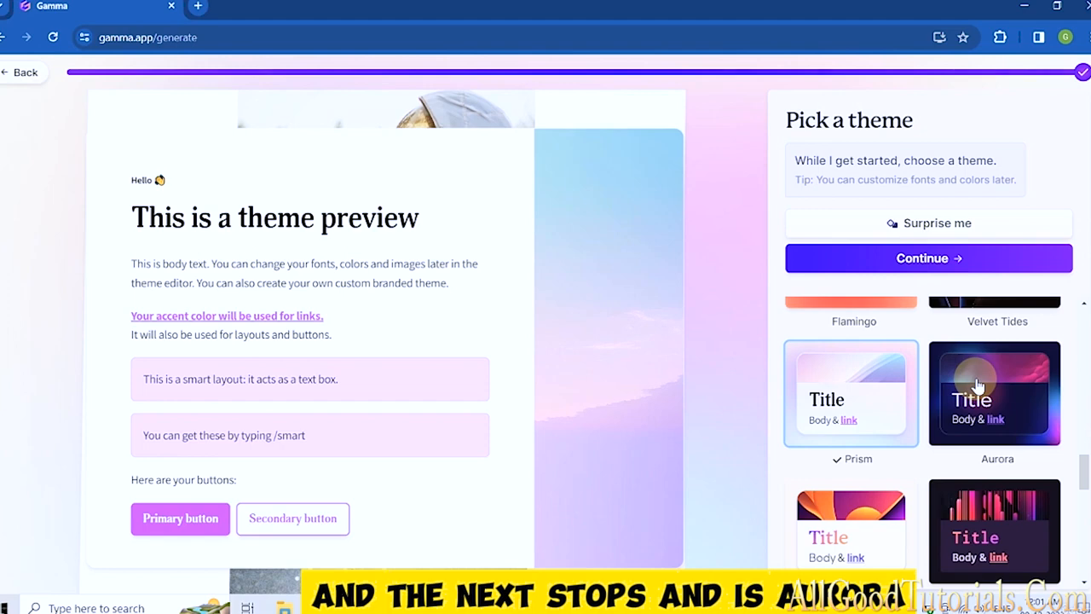
- Preview the Aurora, Gamma and Incandescent themes
left_click(978, 386)
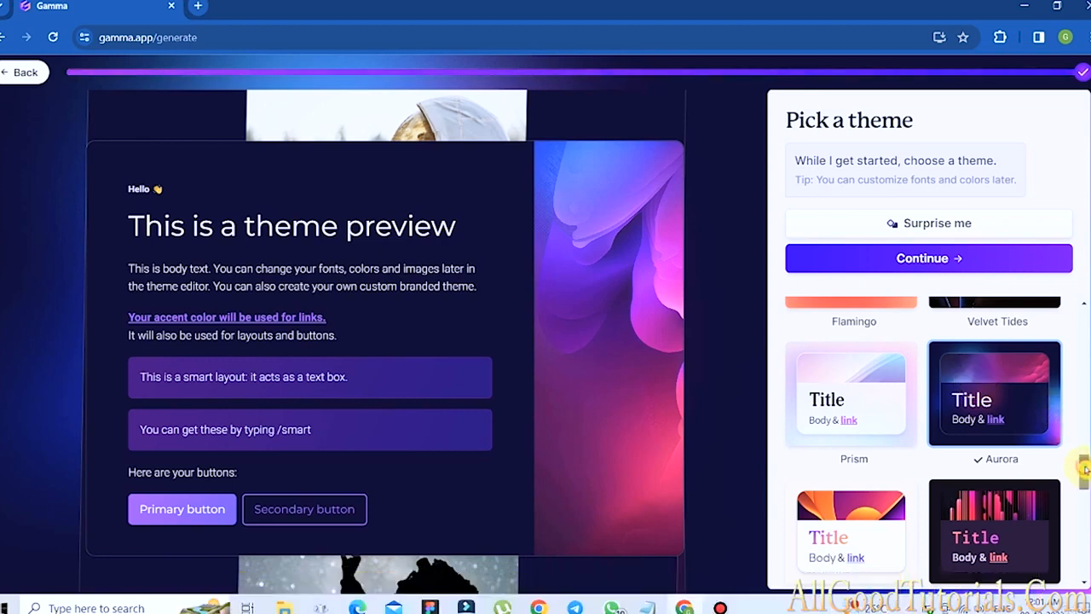
left_click_drag(1085, 467, 1087, 486)
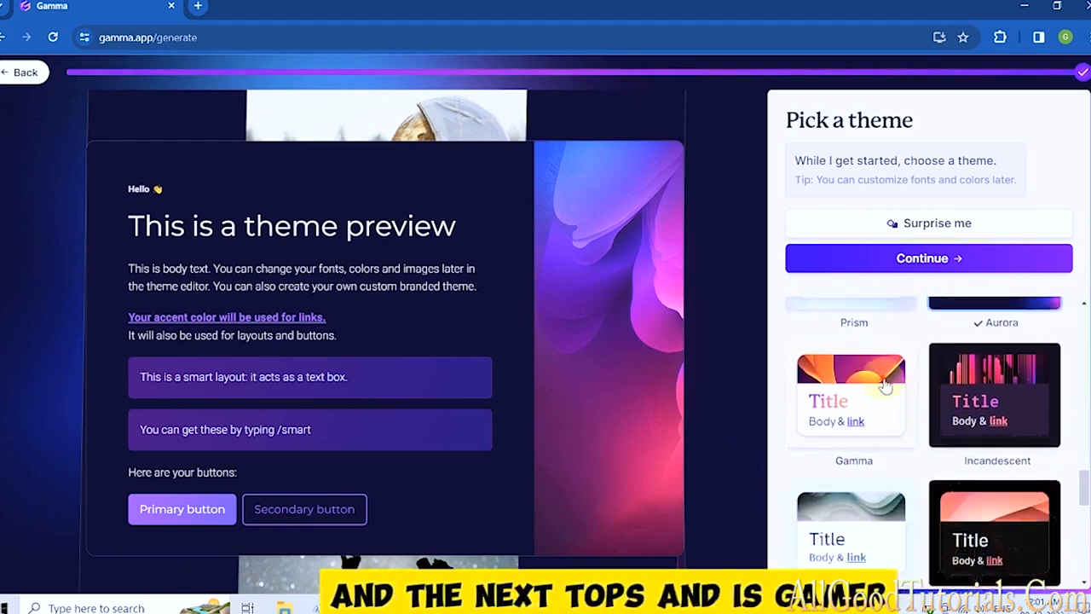
left_click(887, 385)
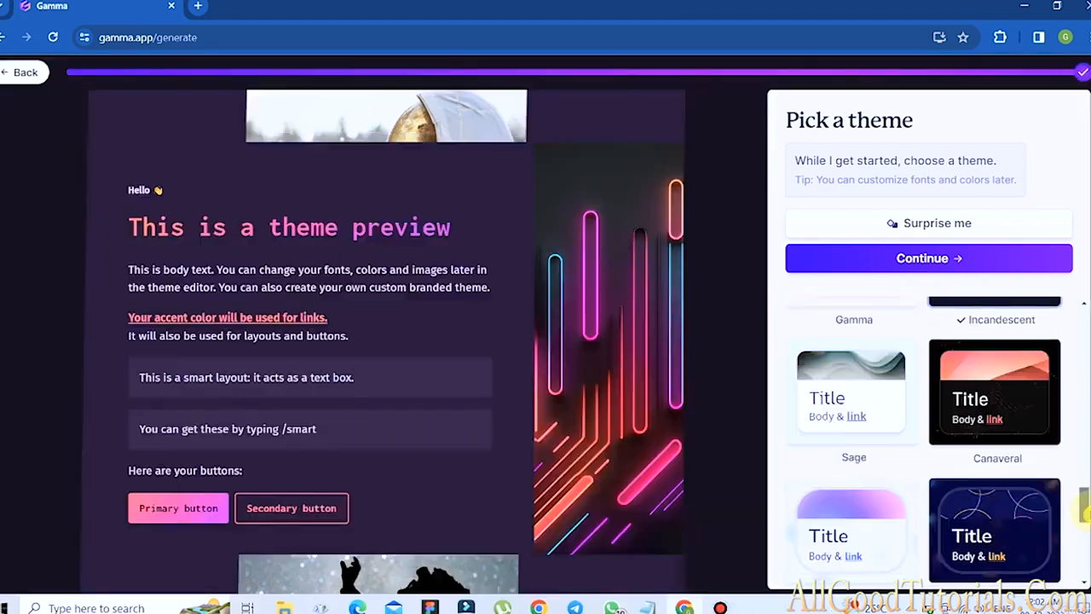
- Preview the Daydream and Orbit themes
left_click_drag(1085, 513, 1086, 526)
left_click(867, 449)
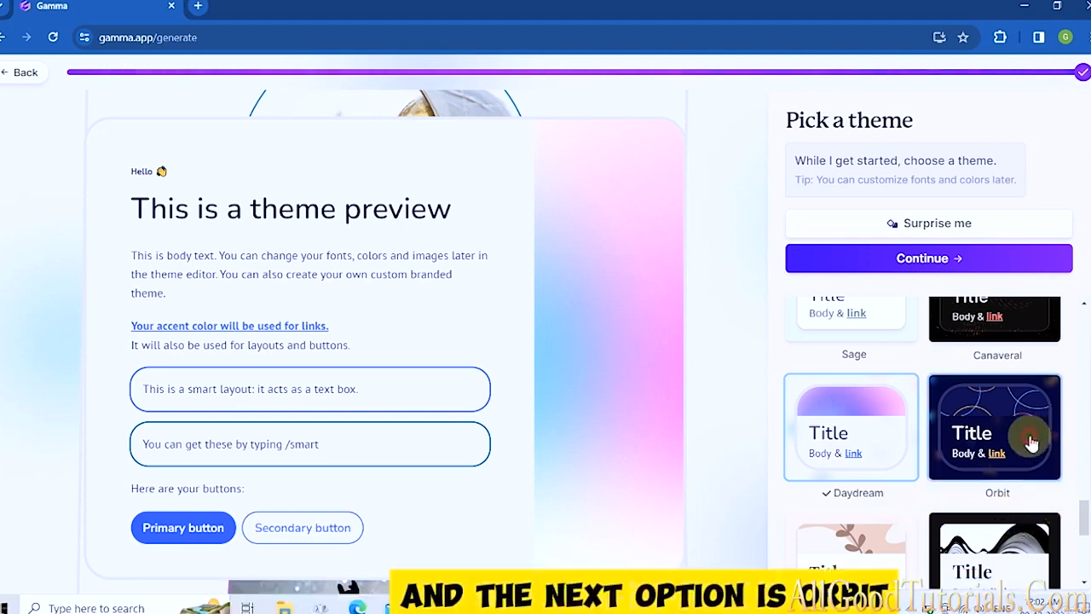
left_click(1031, 443)
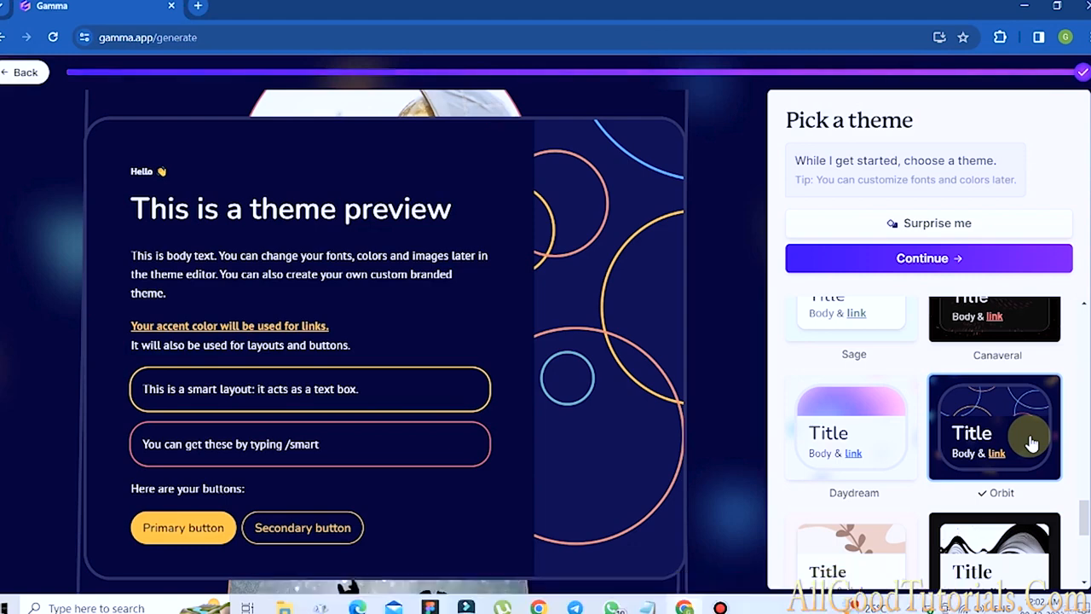
- Choose the Soft Coal theme and continue to generate the presentation with it
scroll(1080, 504, "down", 3)
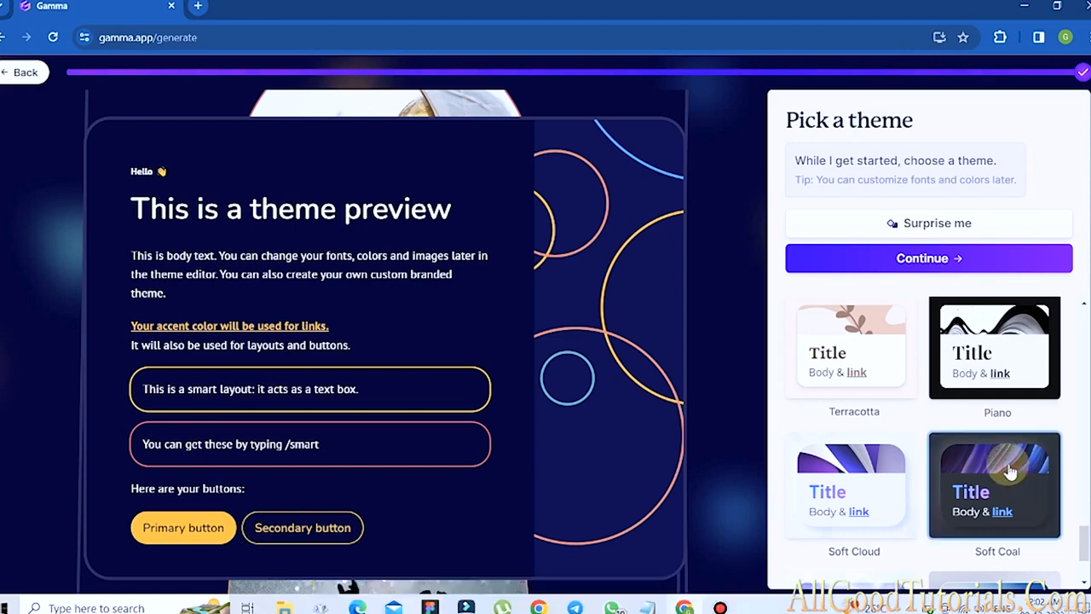
left_click(1011, 473)
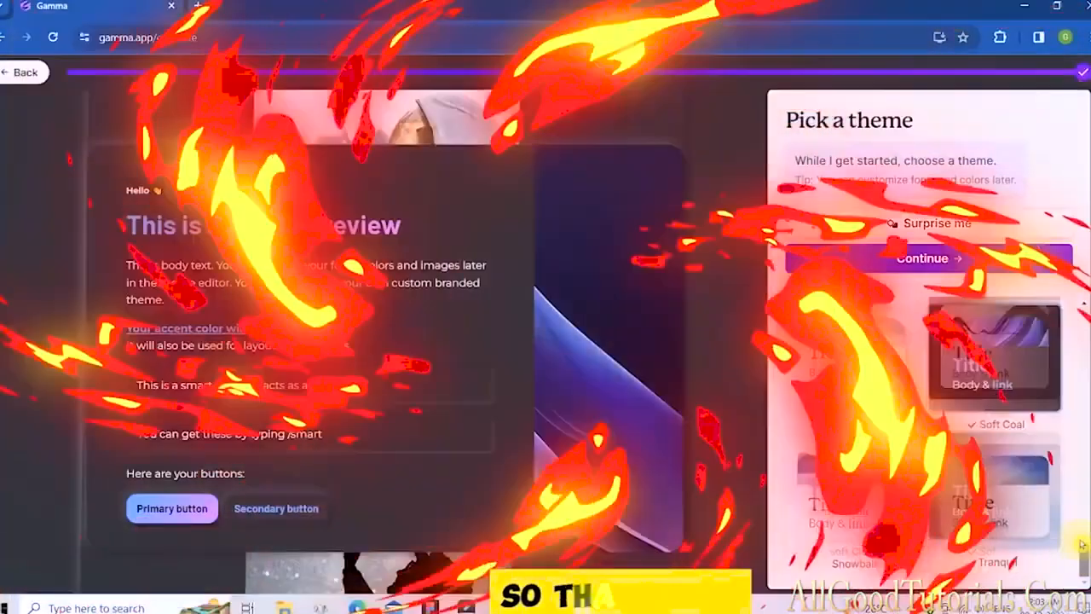
left_click_drag(1082, 545, 1081, 534)
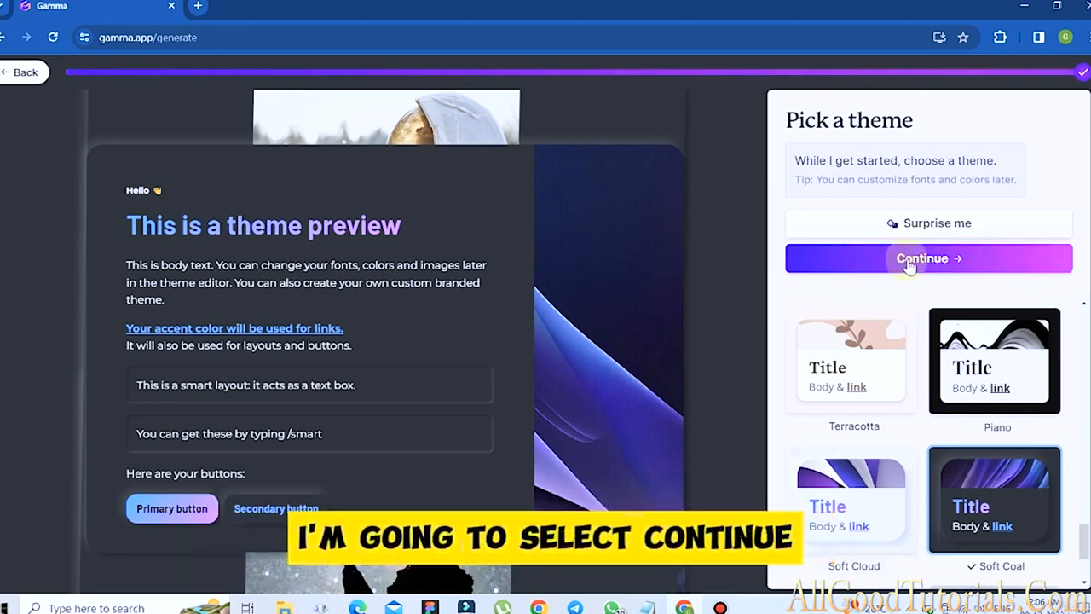
left_click(909, 260)
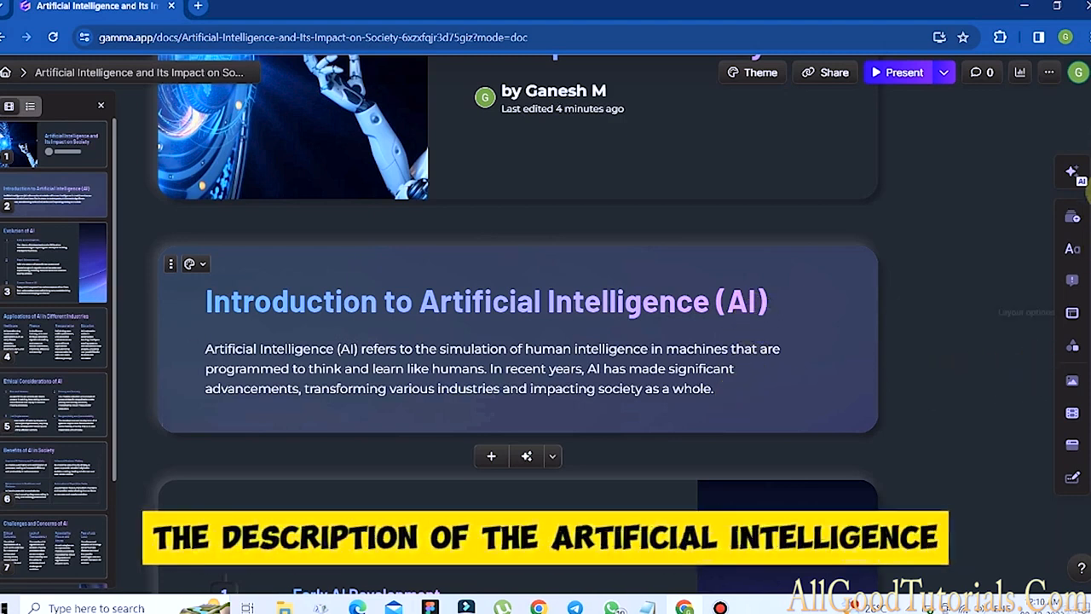
- Review the generated cards, from the AI introduction and evolution through ethical considerations, benefits and challenges to the end
scroll(1088, 194, "down", 1)
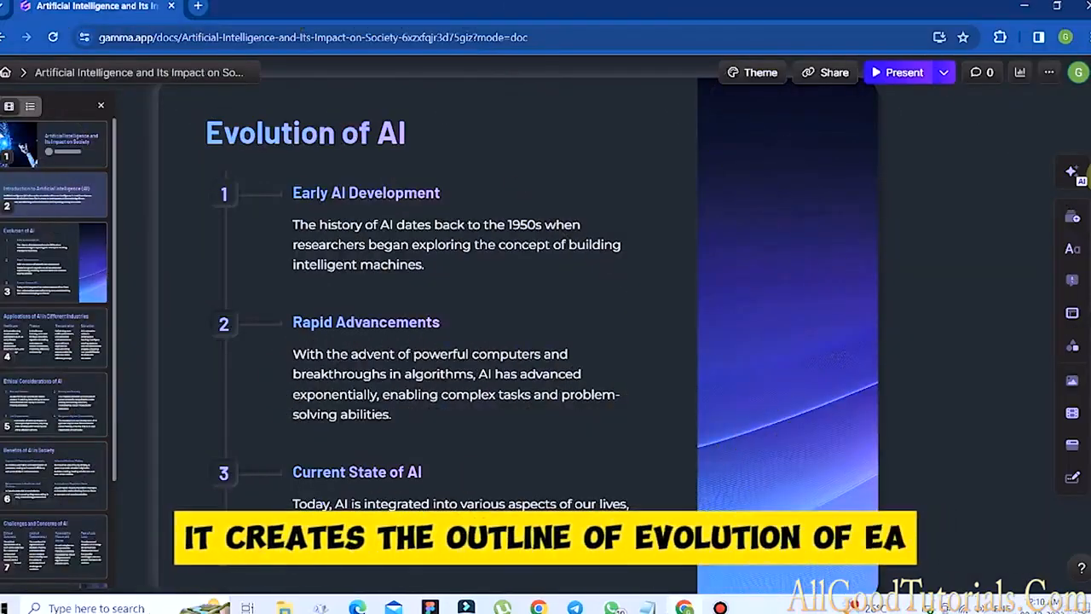
scroll(546, 341, "down", 2)
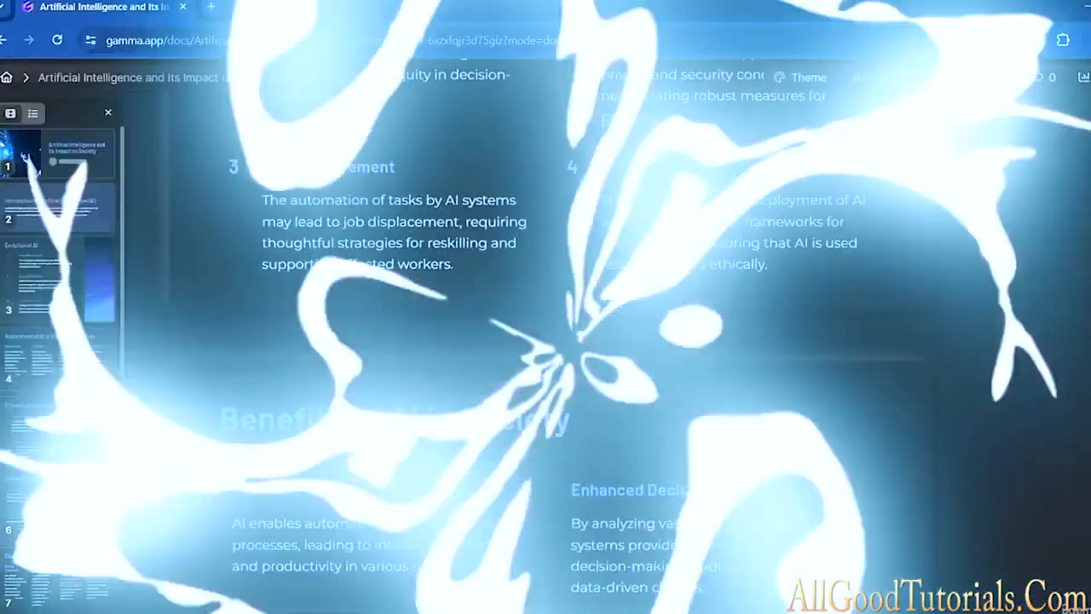
scroll(545, 341, "down", 3)
scroll(546, 341, "up", 1)
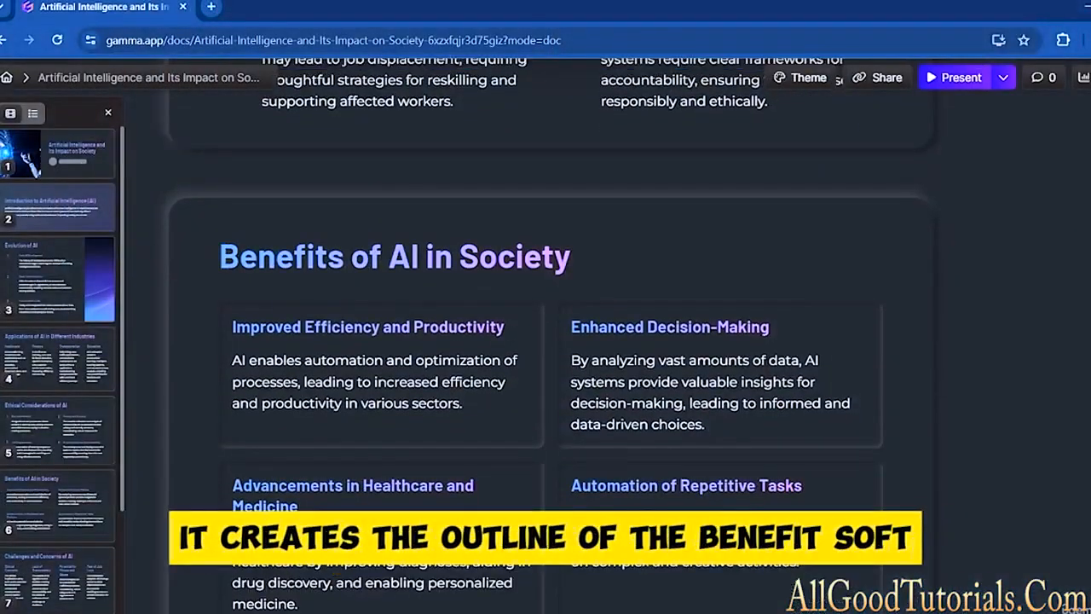
scroll(549, 335, "down", 1)
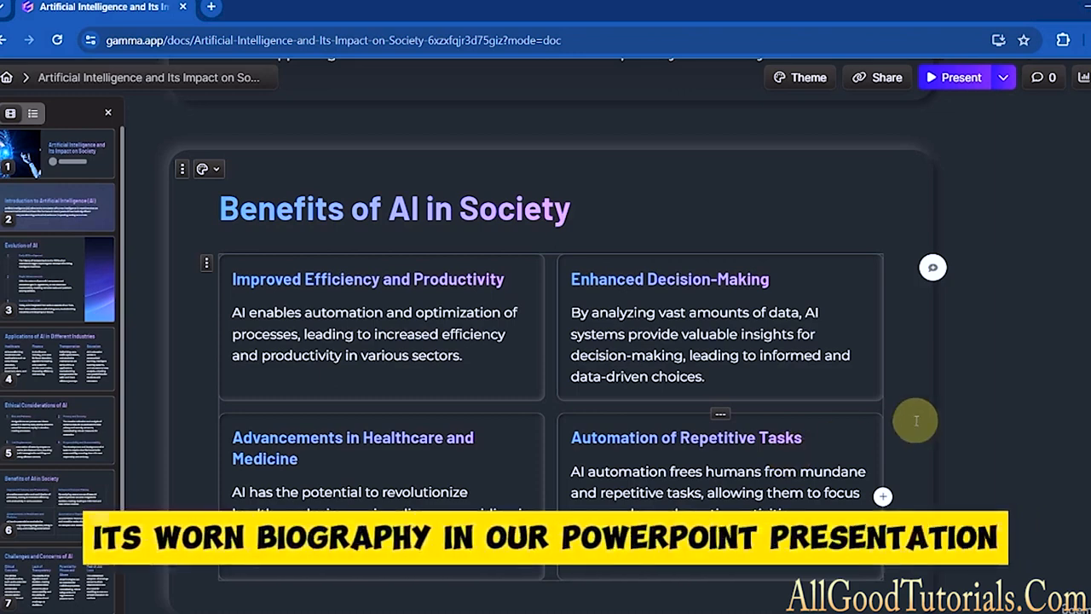
scroll(546, 341, "down", 2)
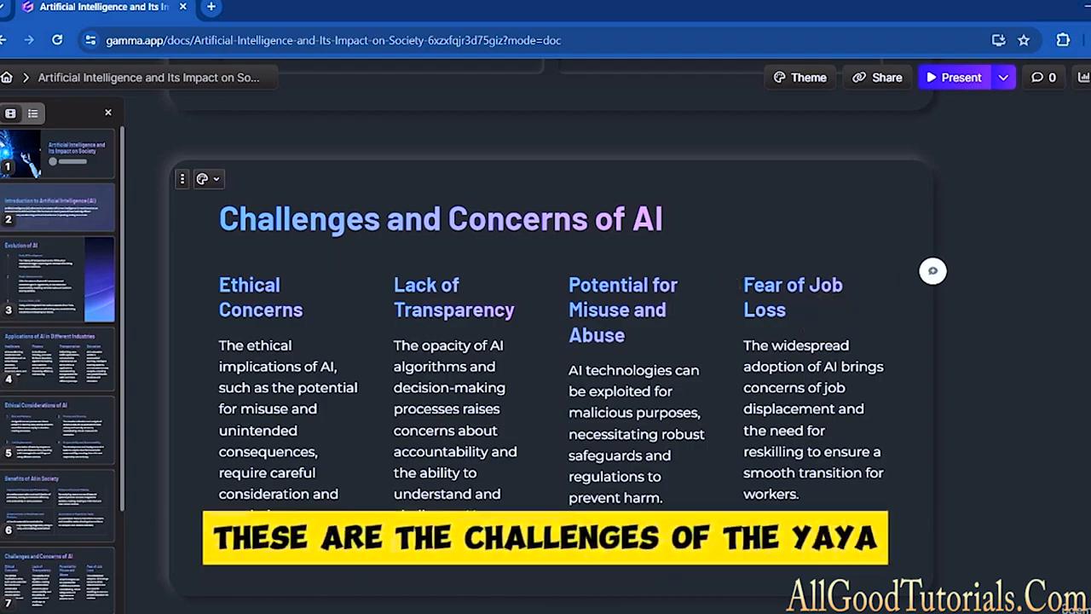
scroll(545, 341, "down", 5)
scroll(546, 341, "down", 2)
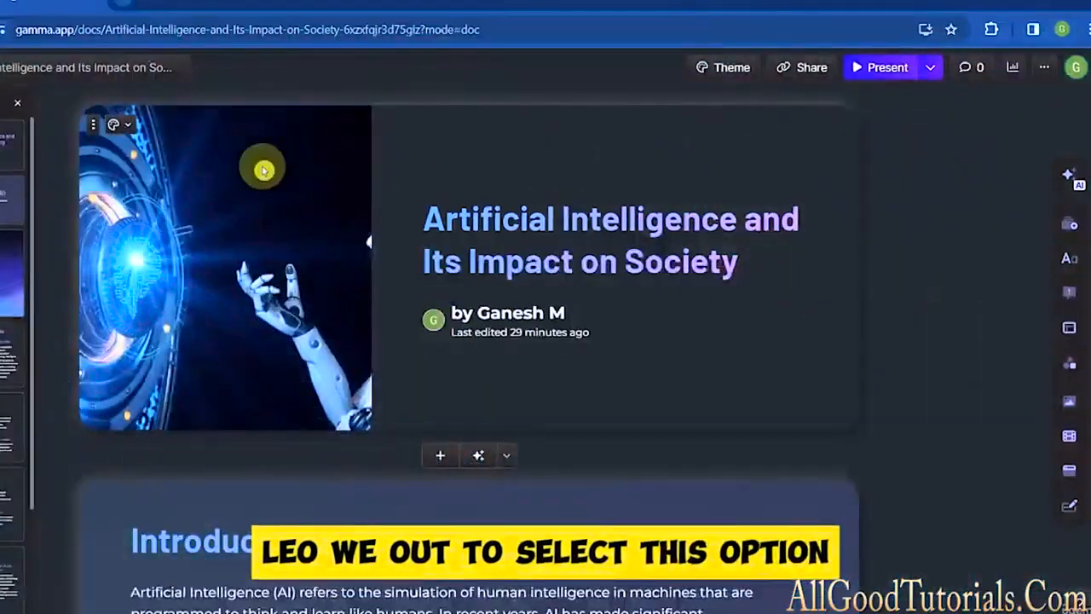
- Try the right layout for the title card's accent image and settle on the top layout
left_click(115, 127)
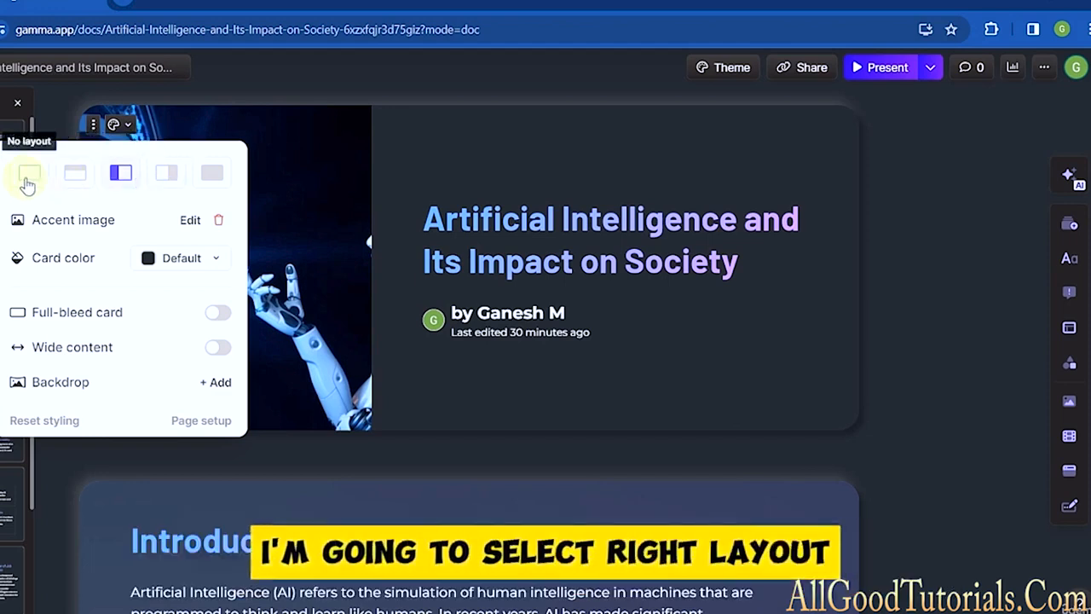
left_click(168, 179)
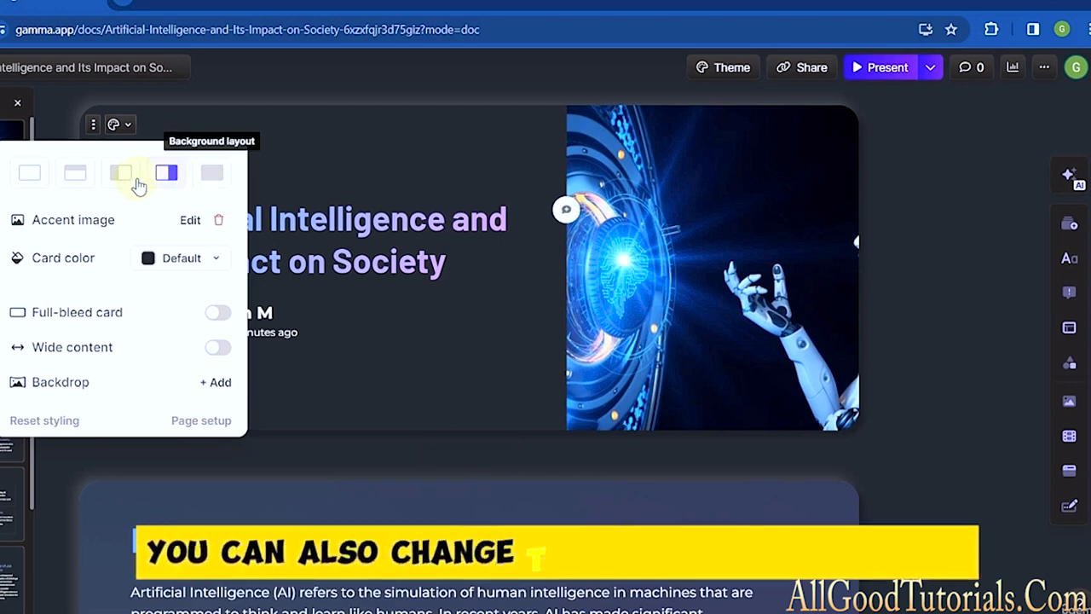
left_click(81, 174)
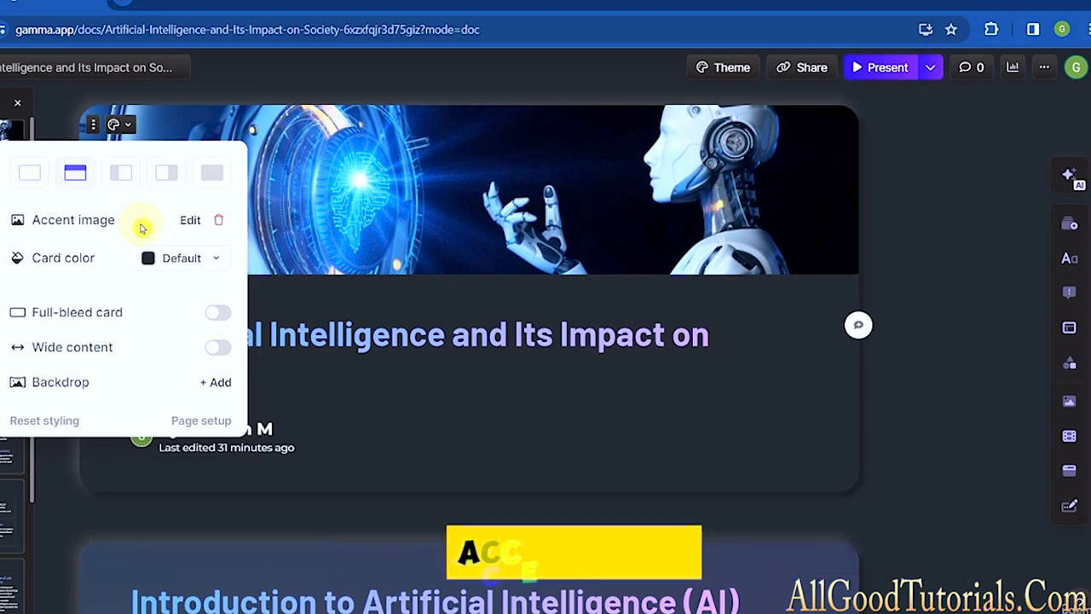
- Try several web images as the title card's accent image and keep the thinking robot in front of a blackboard of formulas
left_click(196, 226)
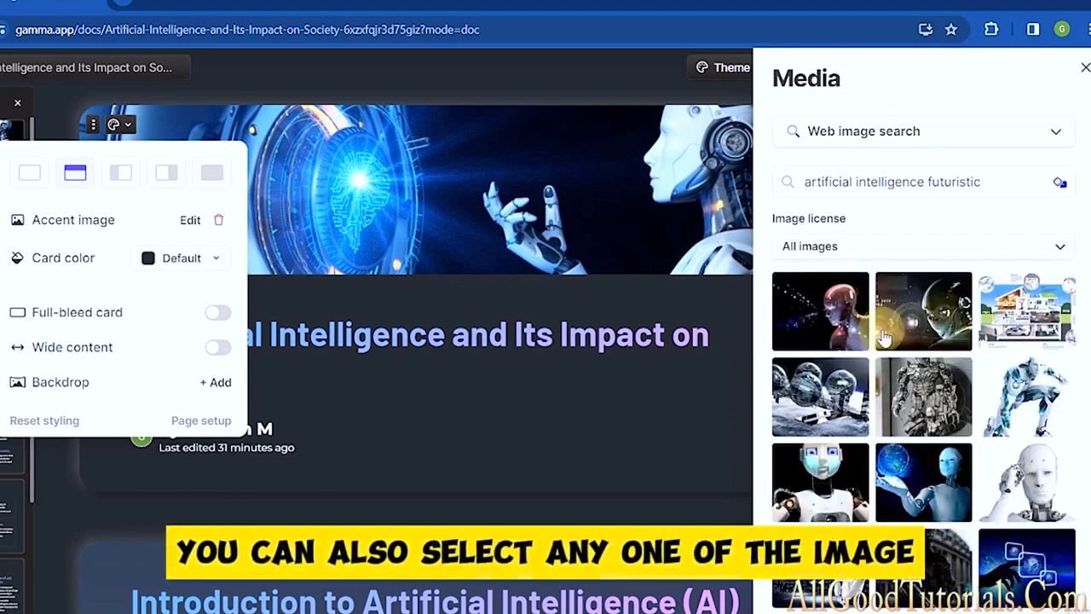
left_click(840, 326)
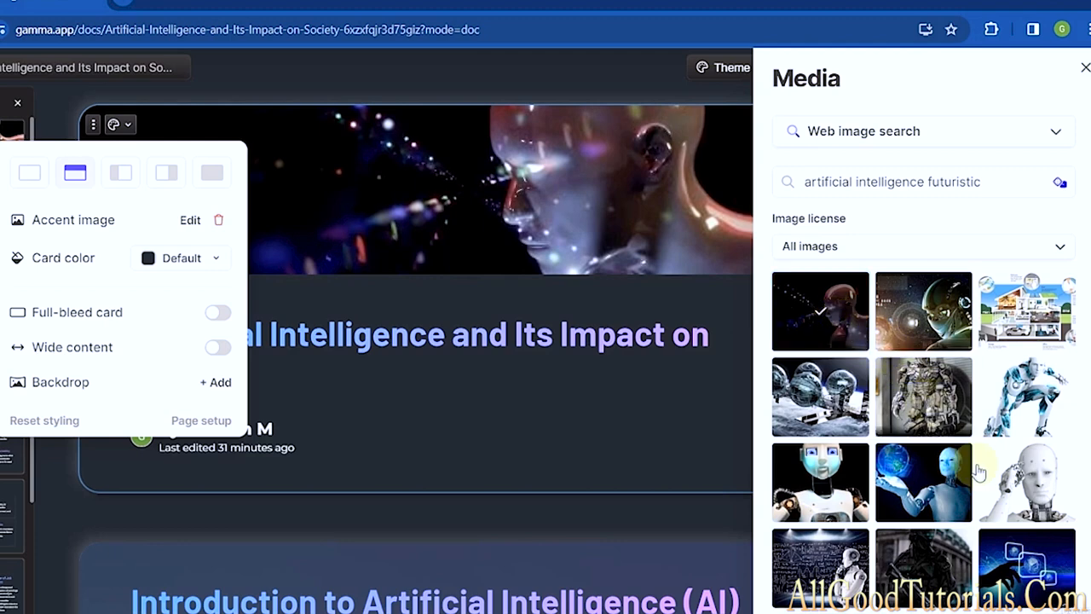
left_click(997, 487)
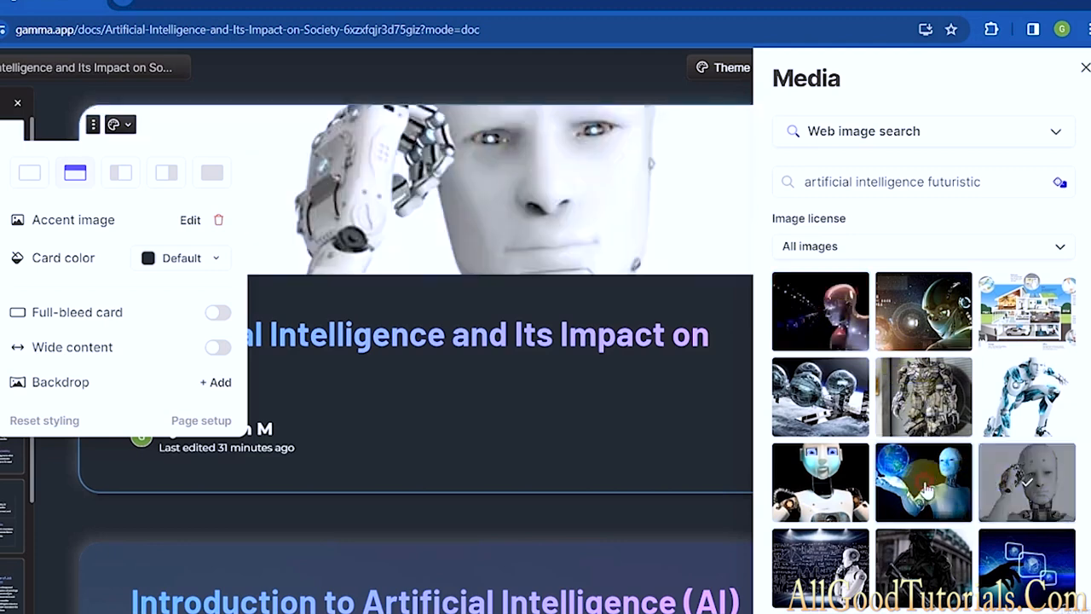
left_click(929, 484)
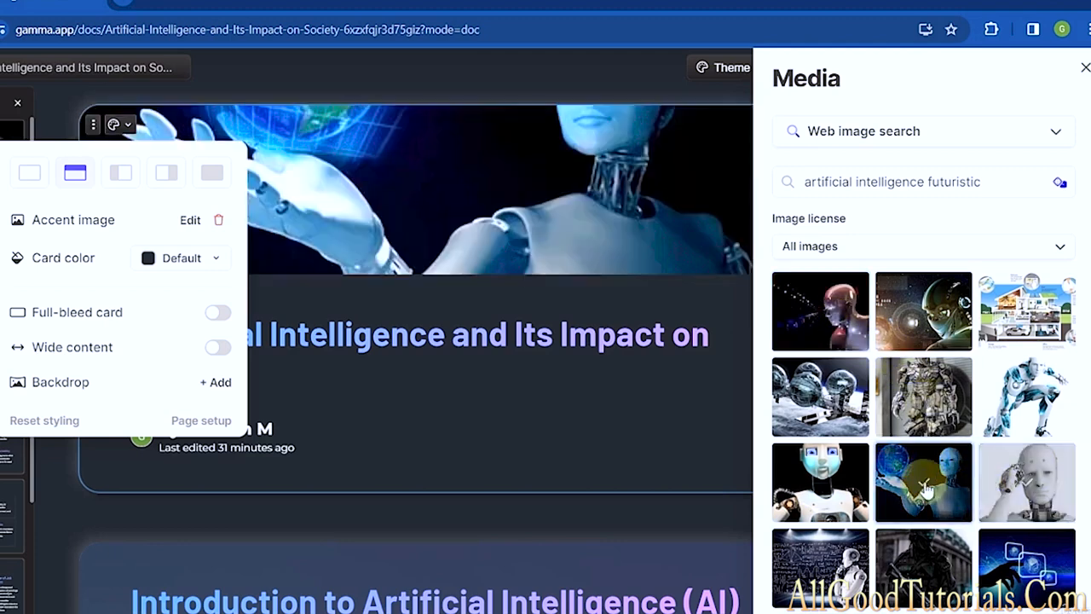
left_click(855, 569)
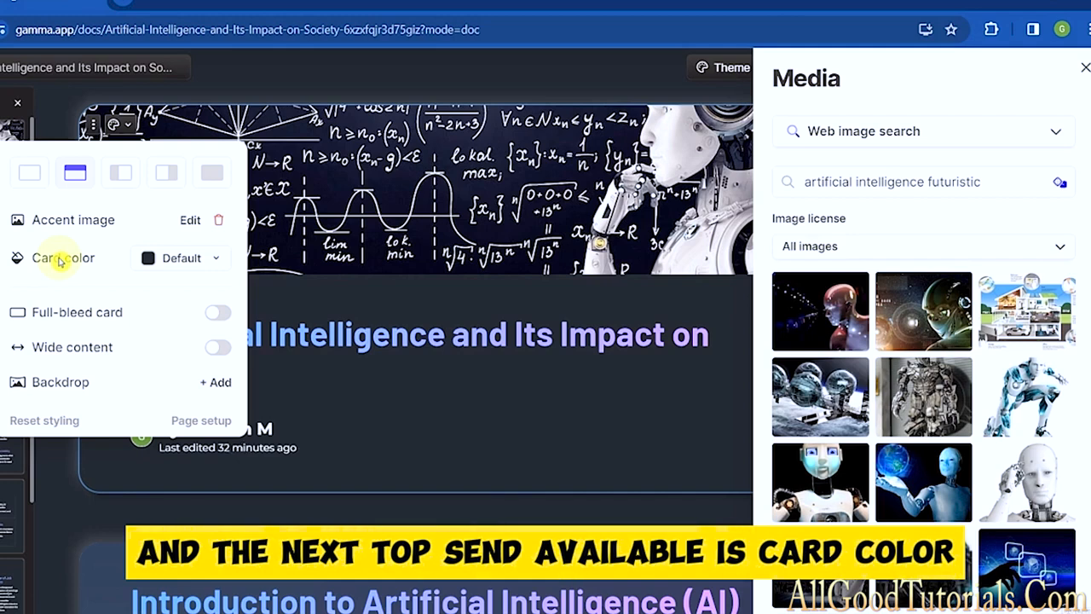
- Try the Gold card color on the title card and settle on the dark theme color #282C32
left_click(148, 268)
left_click(159, 267)
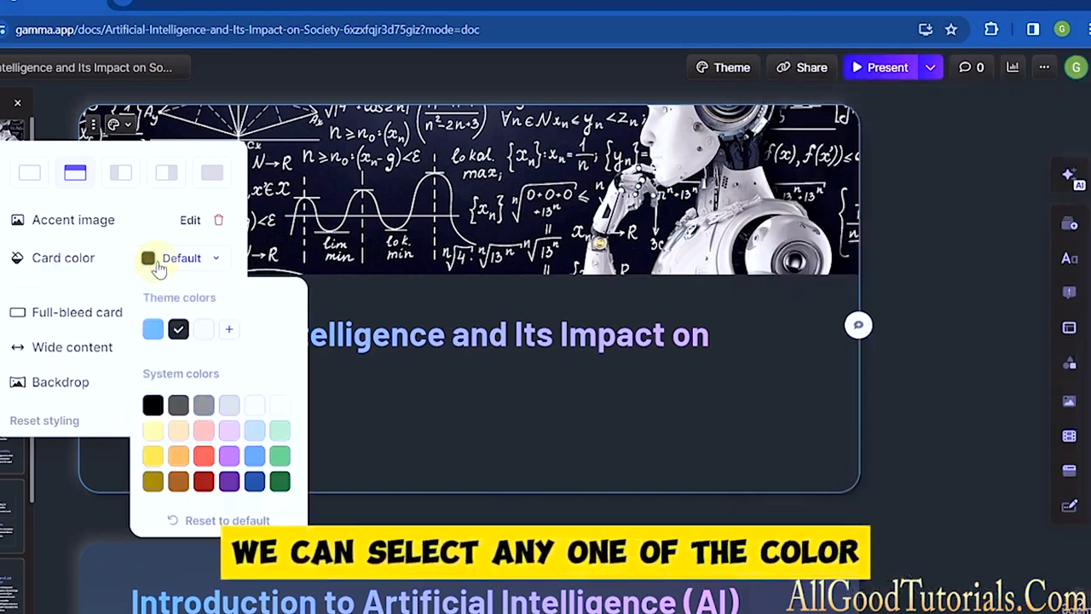
left_click(150, 460)
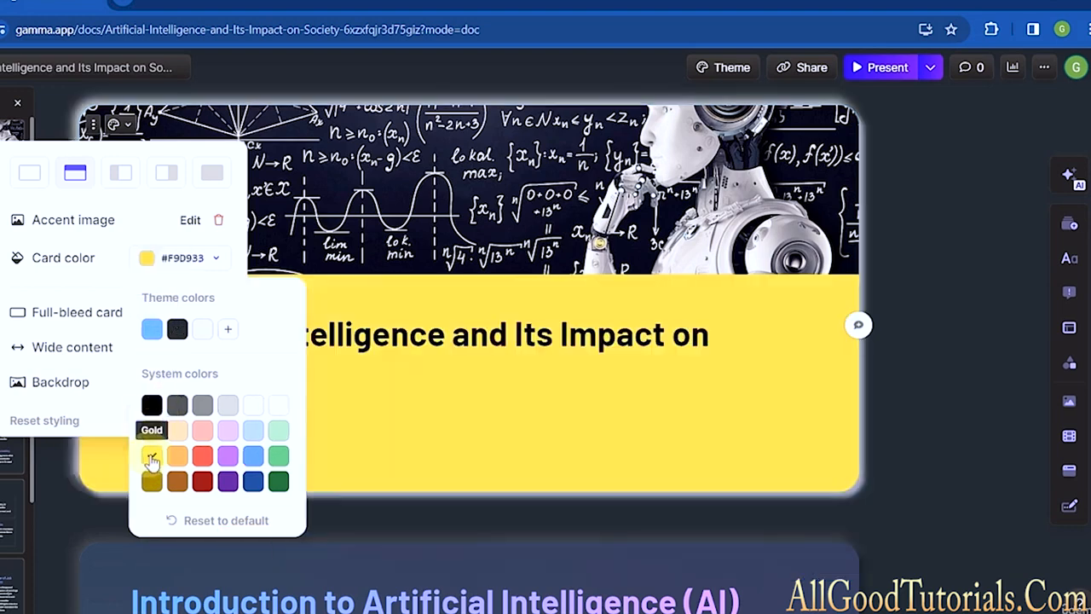
left_click(174, 331)
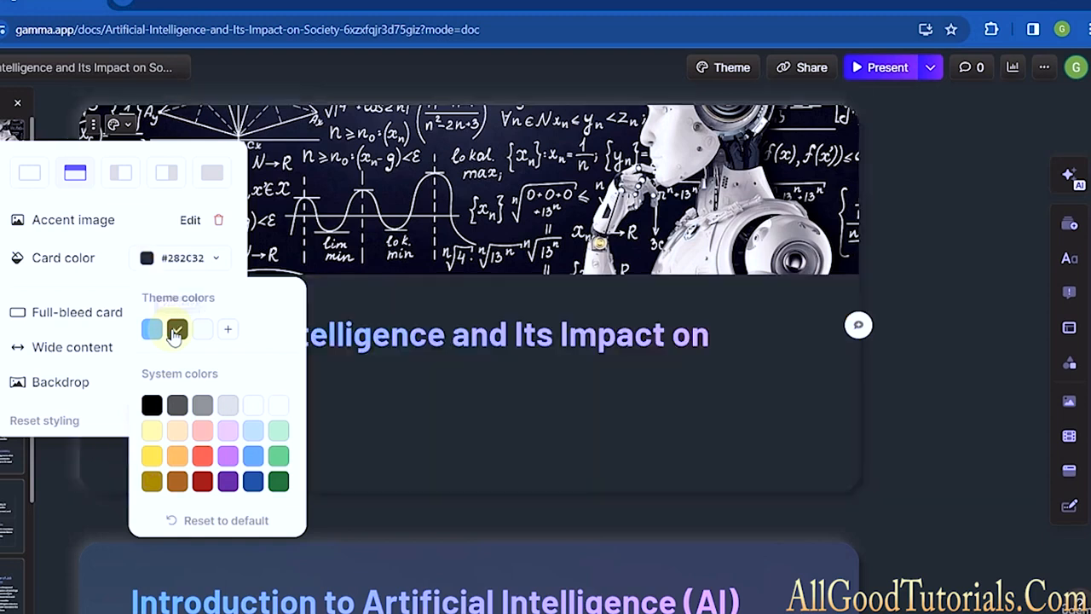
left_click(44, 300)
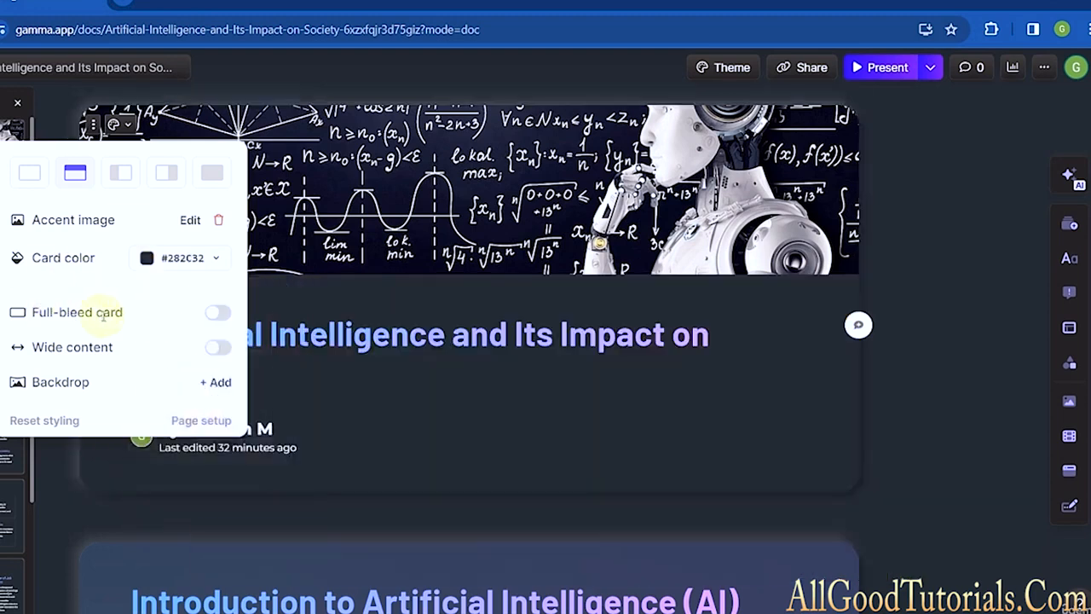
- Try the full-bleed card and wide content options on the title card, switching each one back off
left_click(218, 314)
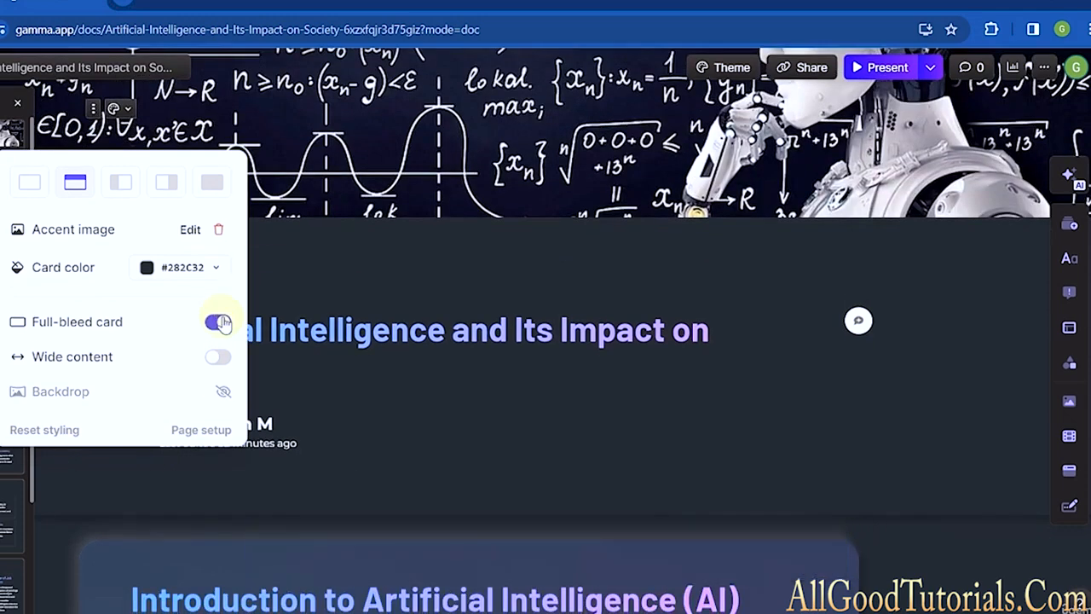
left_click(219, 321)
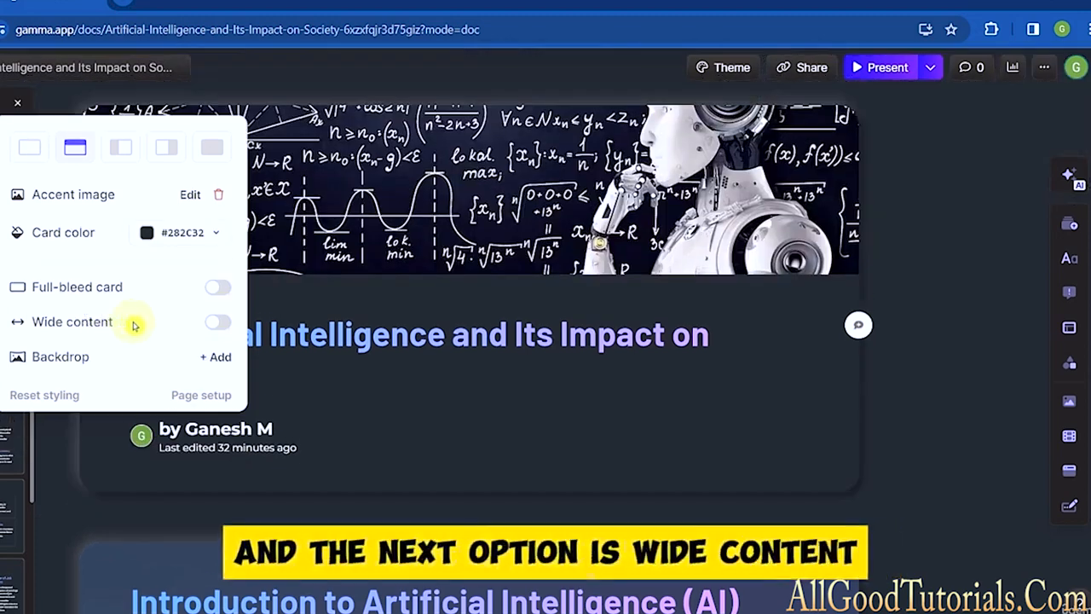
left_click(220, 323)
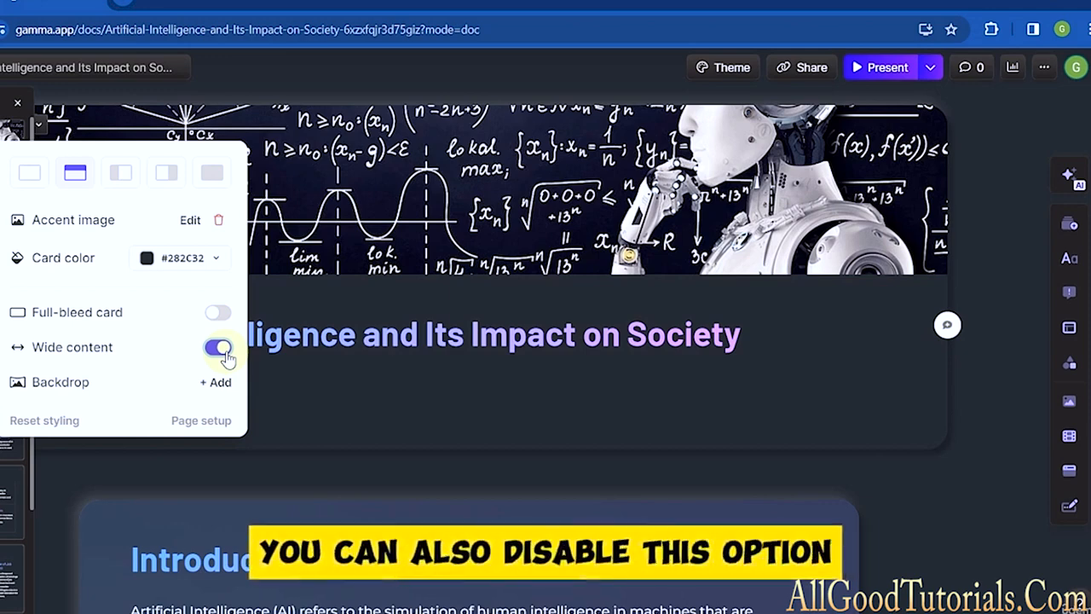
left_click(223, 351)
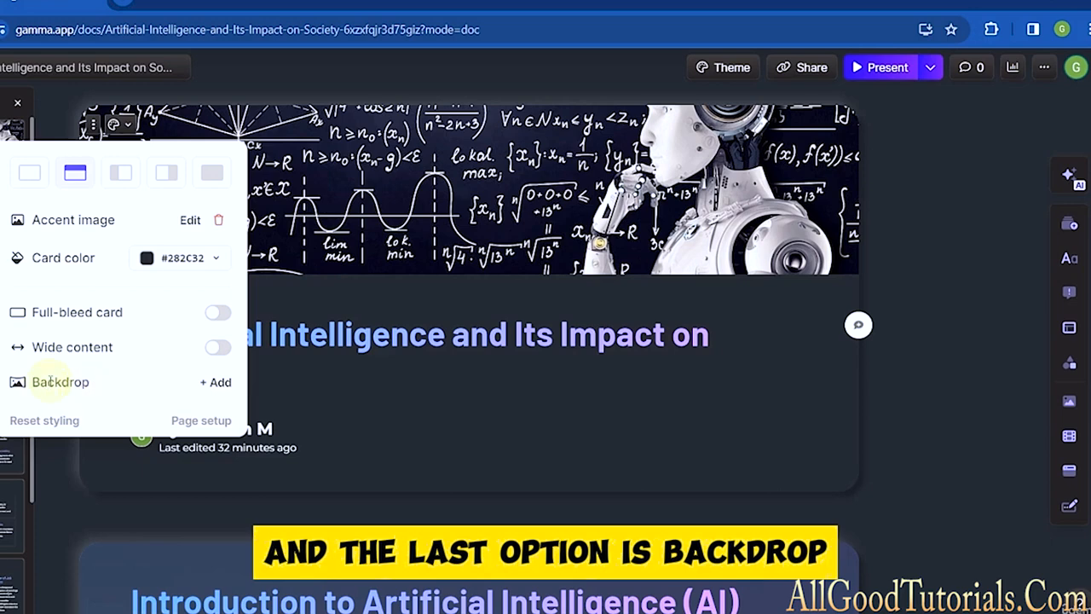
- Try the giraffe photo from Unsplash images as the title card's backdrop
left_click(220, 383)
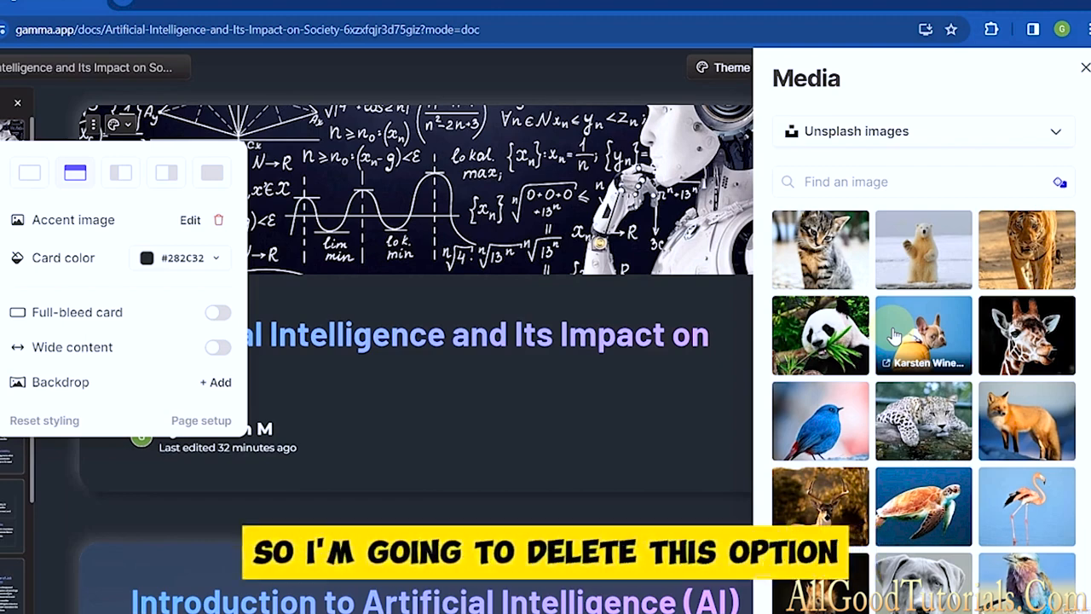
left_click(1023, 351)
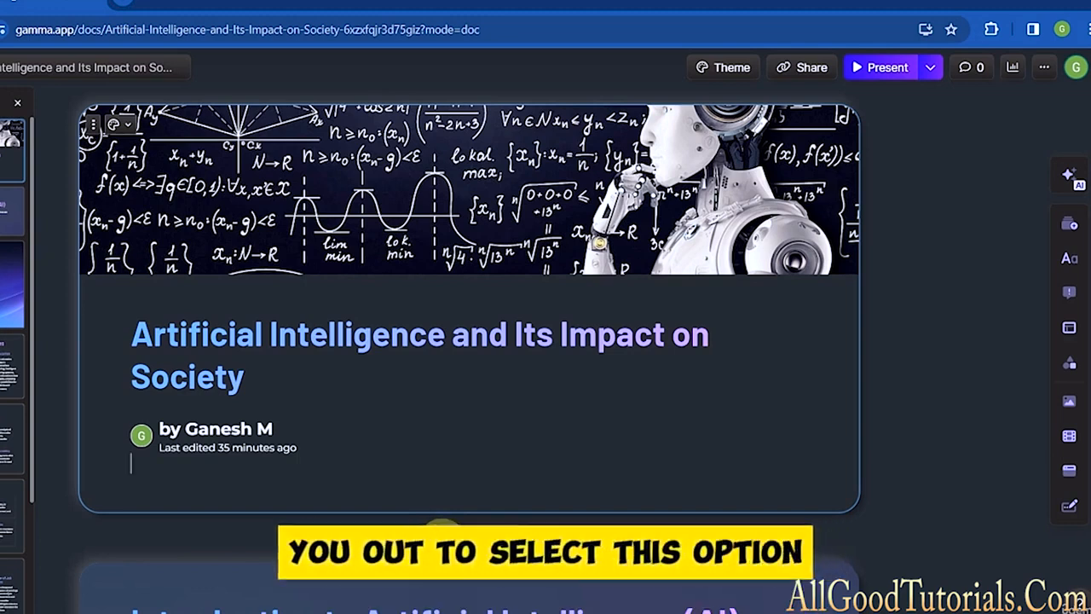
- Add a blank card between the title card and the Introduction to Artificial Intelligence (AI) card
left_click(439, 528)
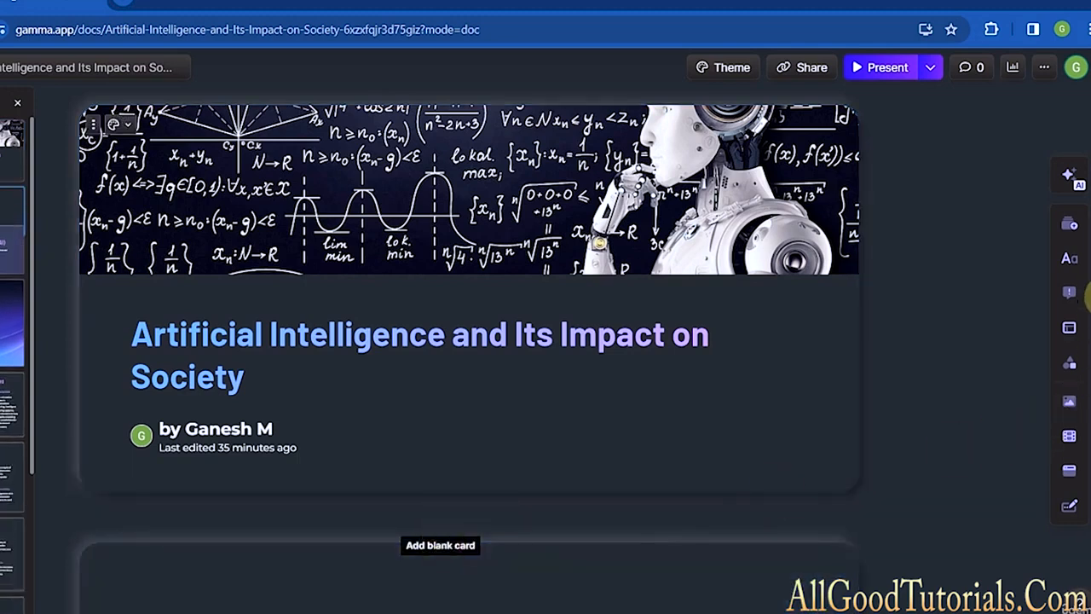
scroll(412, 383, "down", 3)
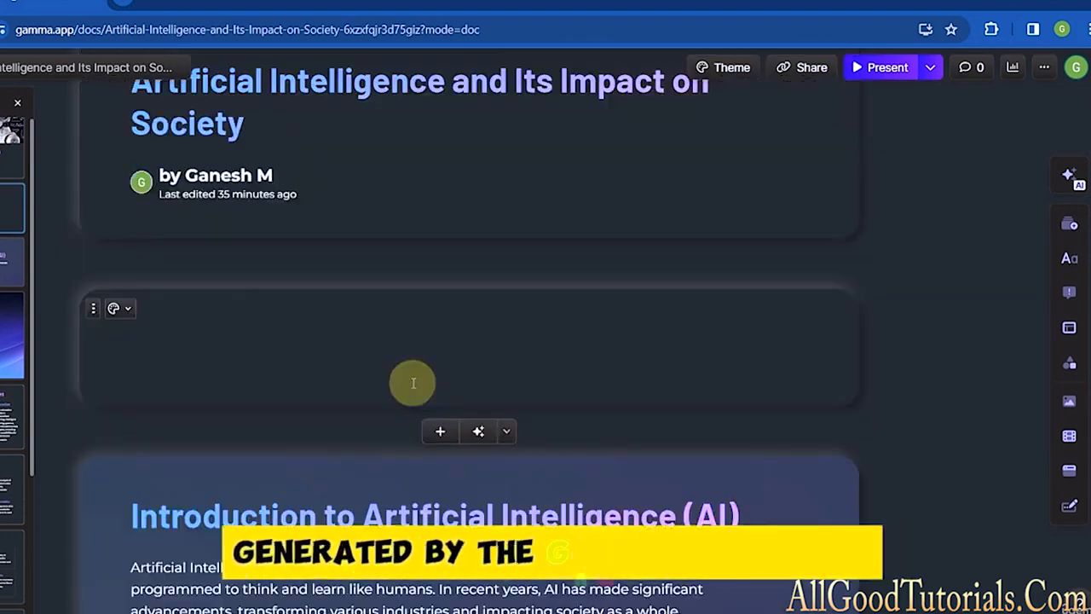
- Enter the heading "BENEFITS OF AI" on the blank card below the title card
left_click(372, 361)
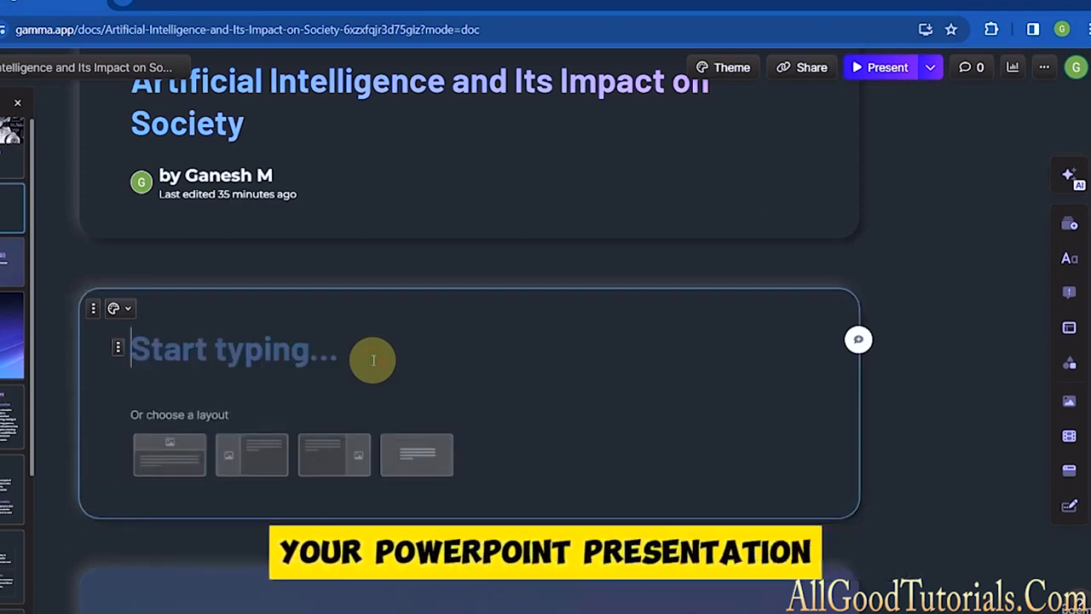
type("BE")
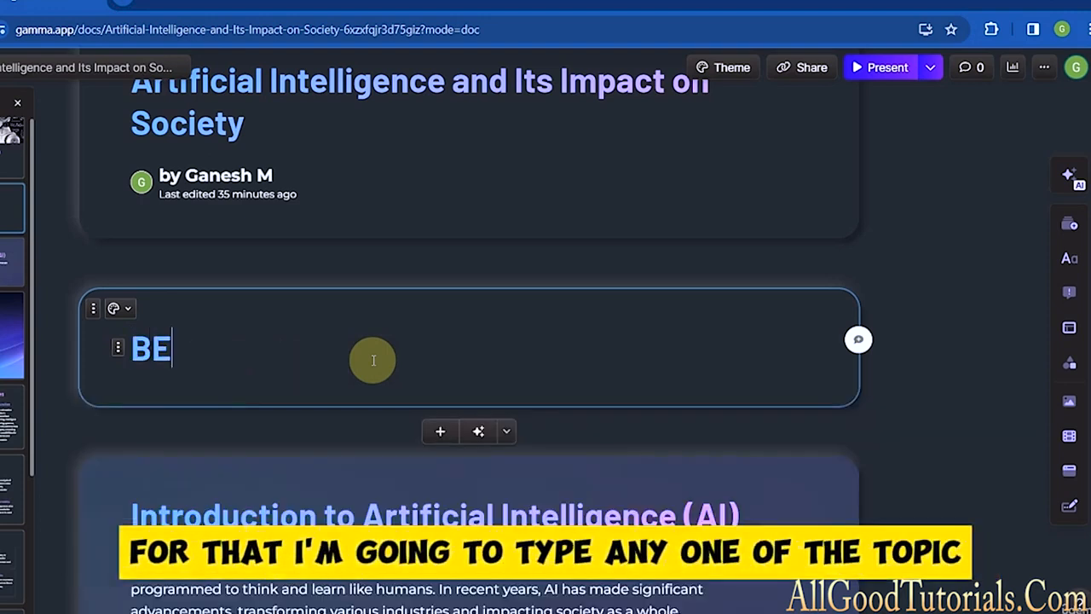
type("NEFITS")
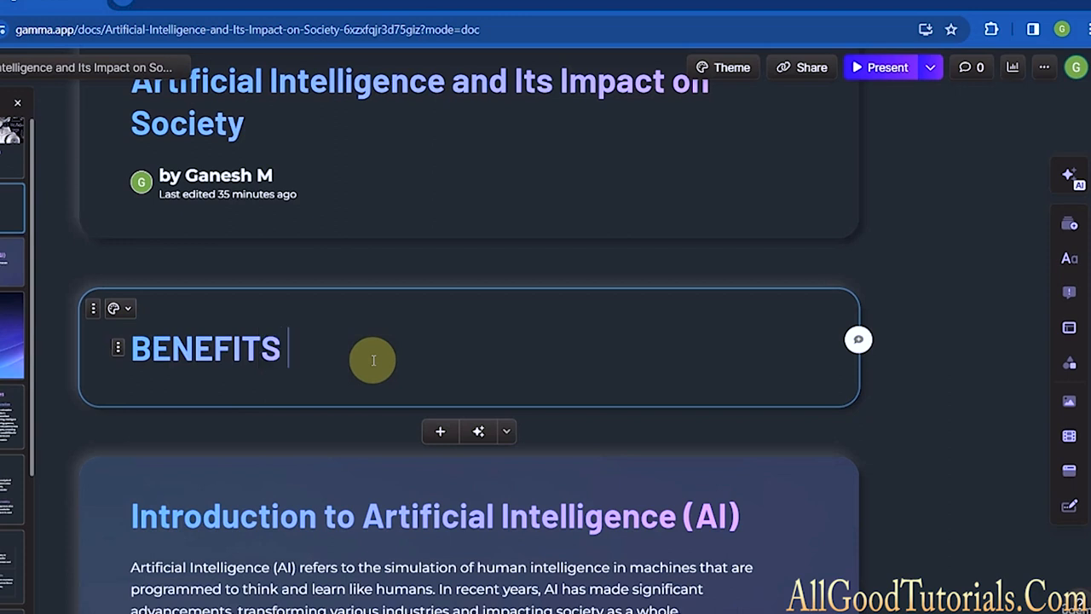
type("F AI")
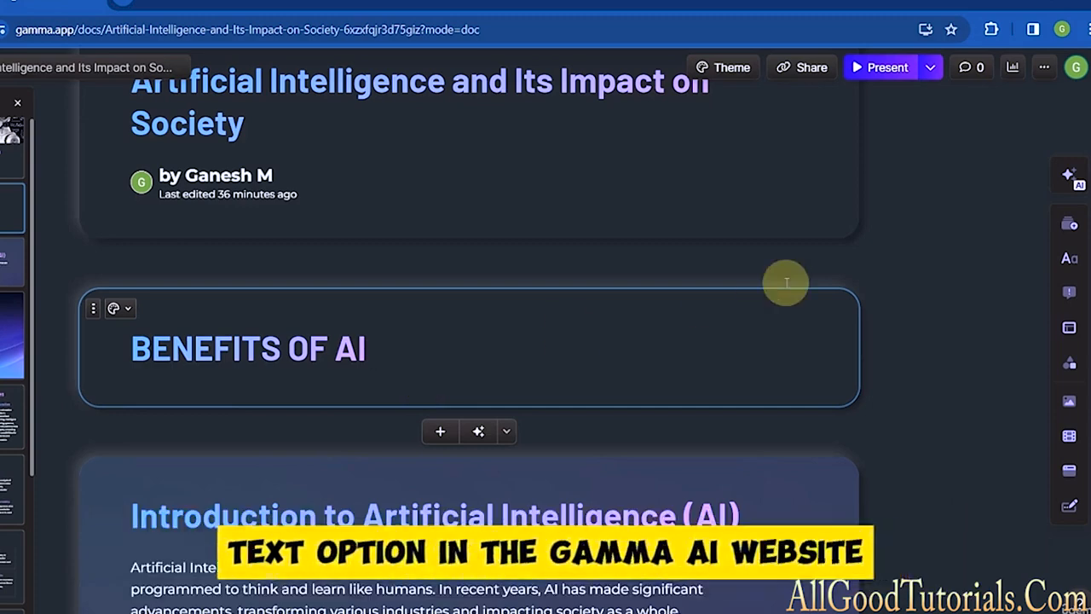
- Try the Title text style on the title card's heading and switch it back to Heading 1
scroll(1088, 118, "up", 3)
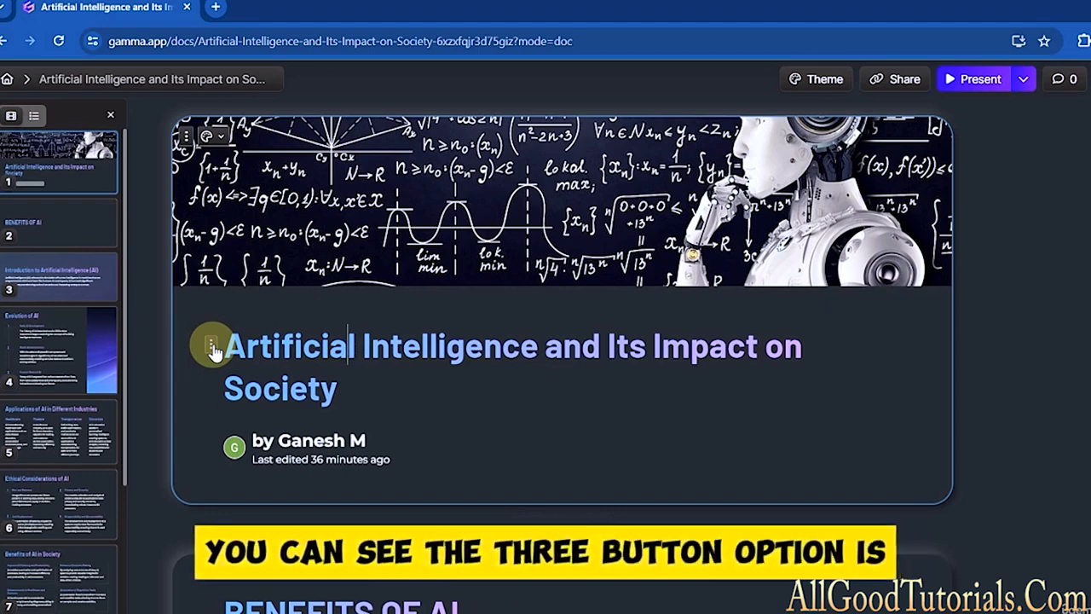
left_click(213, 347)
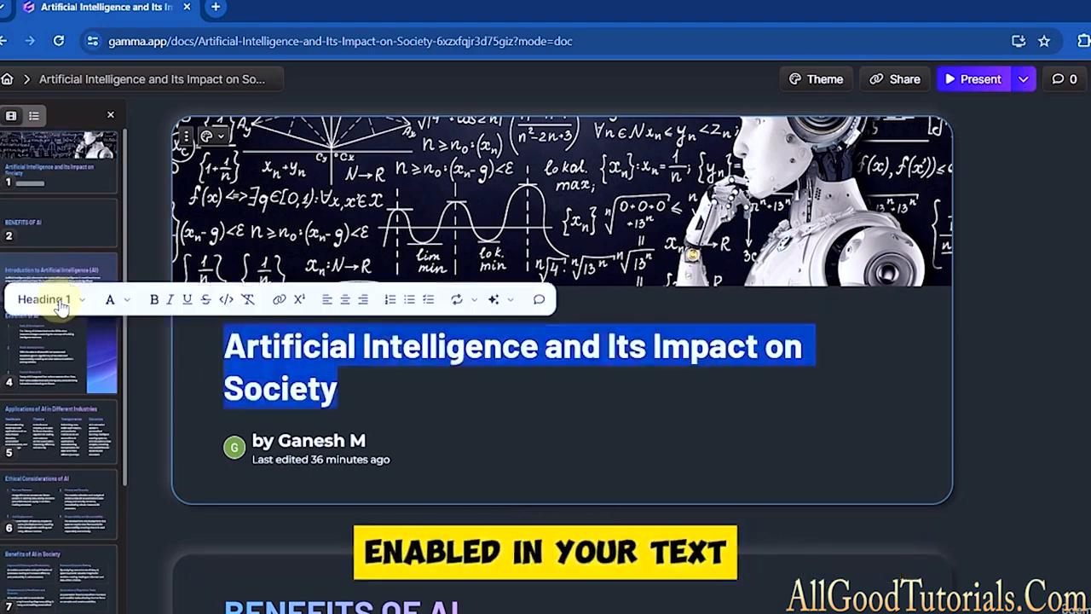
left_click(61, 305)
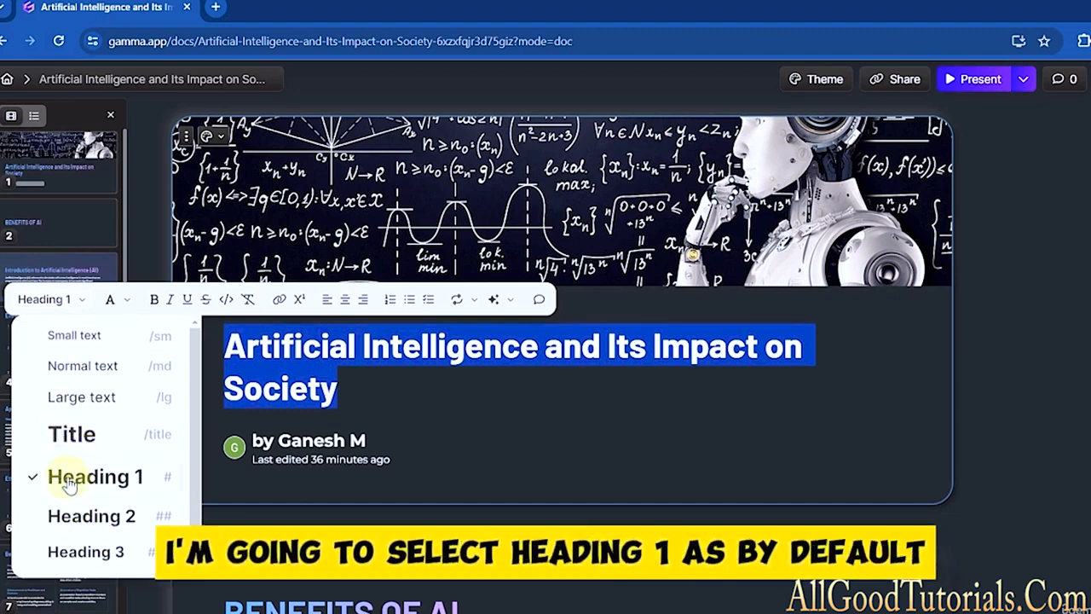
left_click(66, 435)
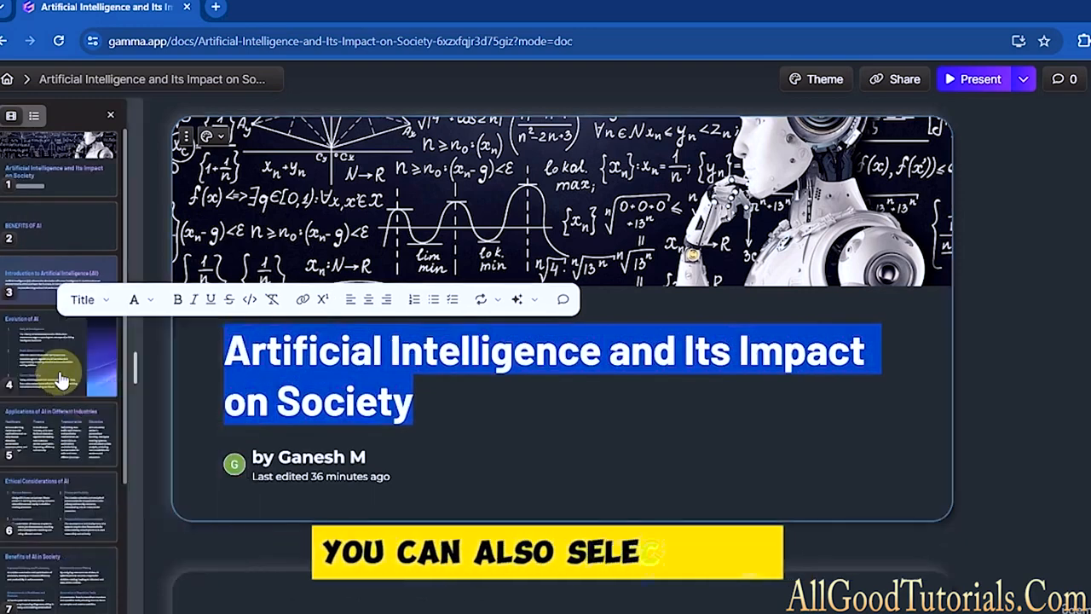
left_click(85, 299)
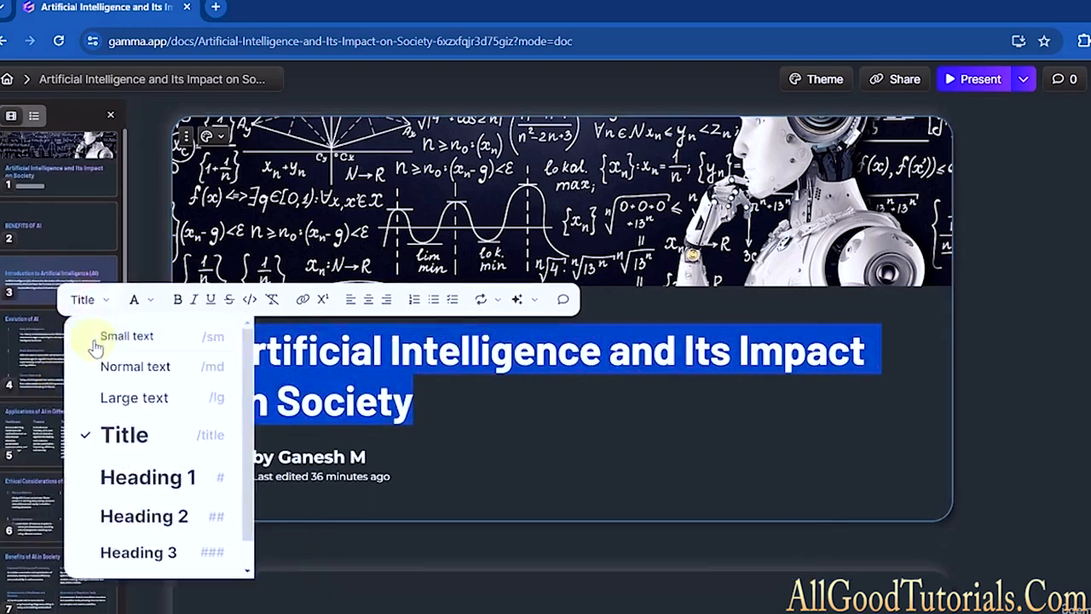
left_click(136, 480)
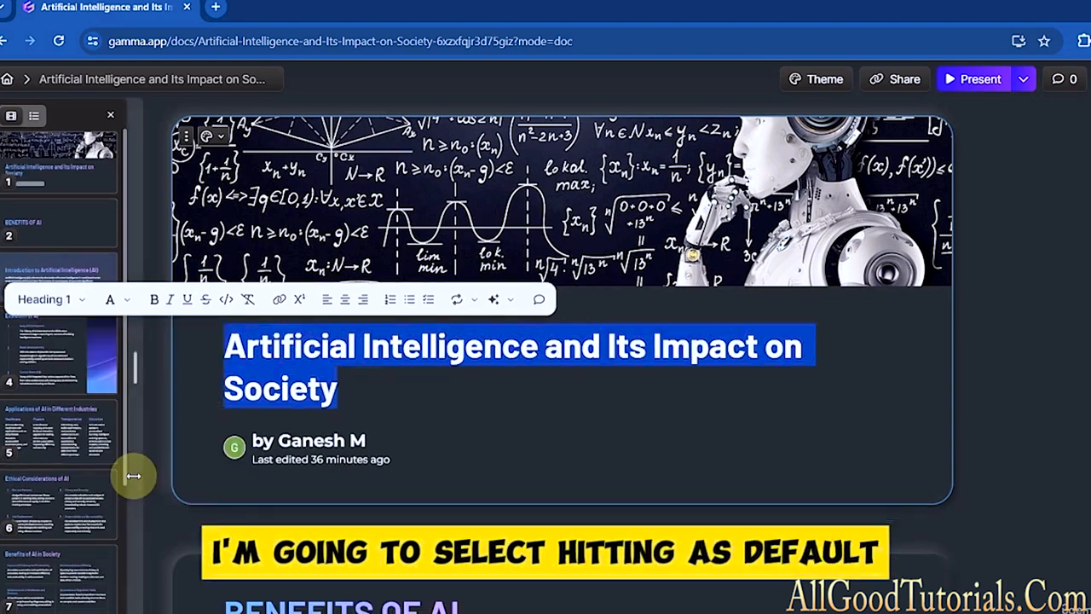
- Try bold, italic, underline and strikethrough on the title card's heading and remove the formatting again
left_click(155, 303)
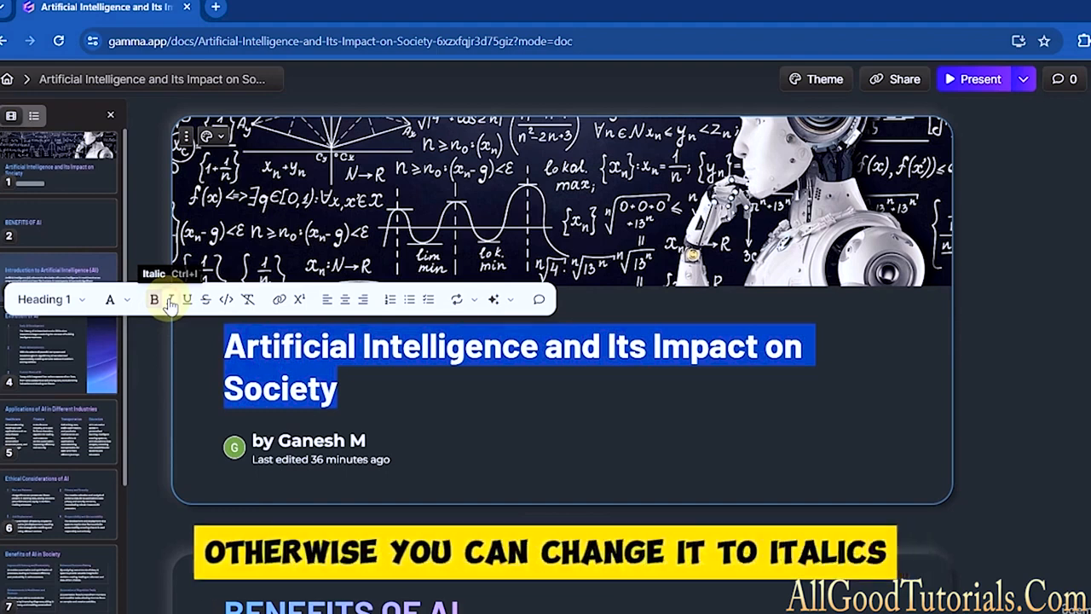
left_click(171, 302)
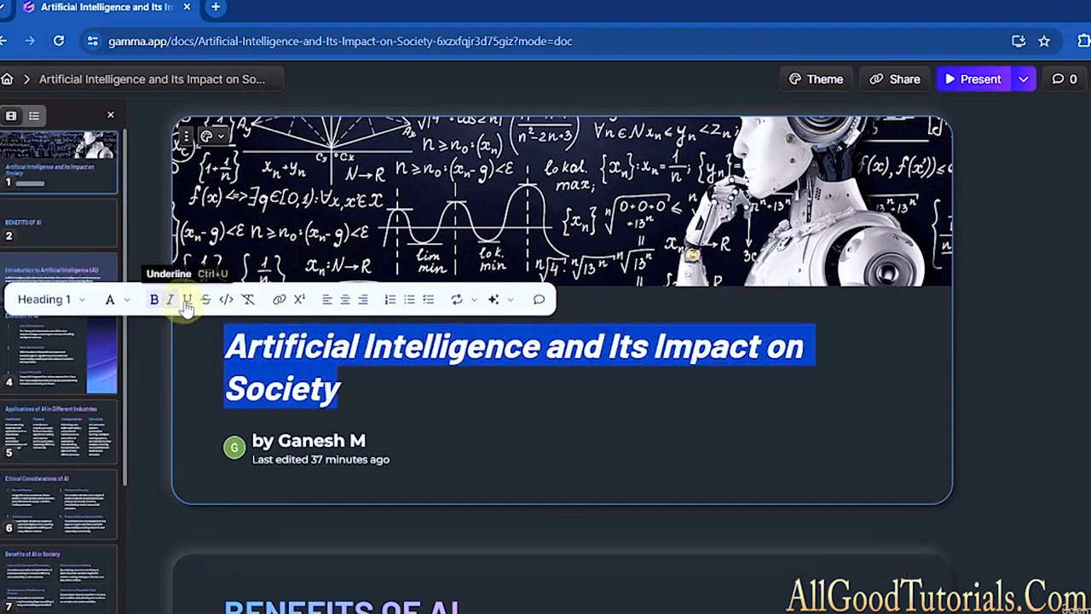
left_click(189, 302)
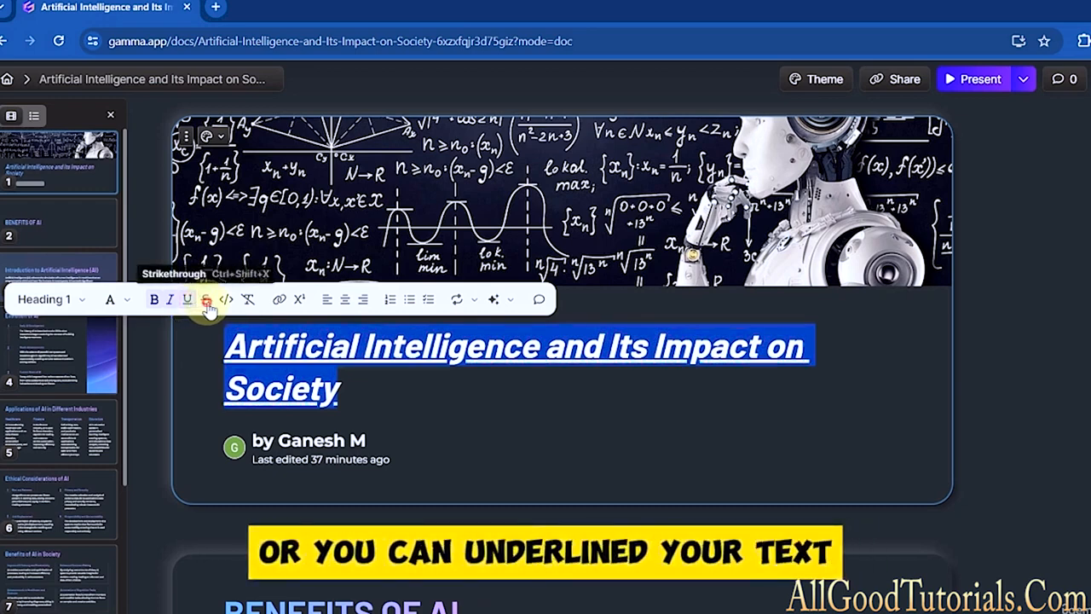
left_click(207, 303)
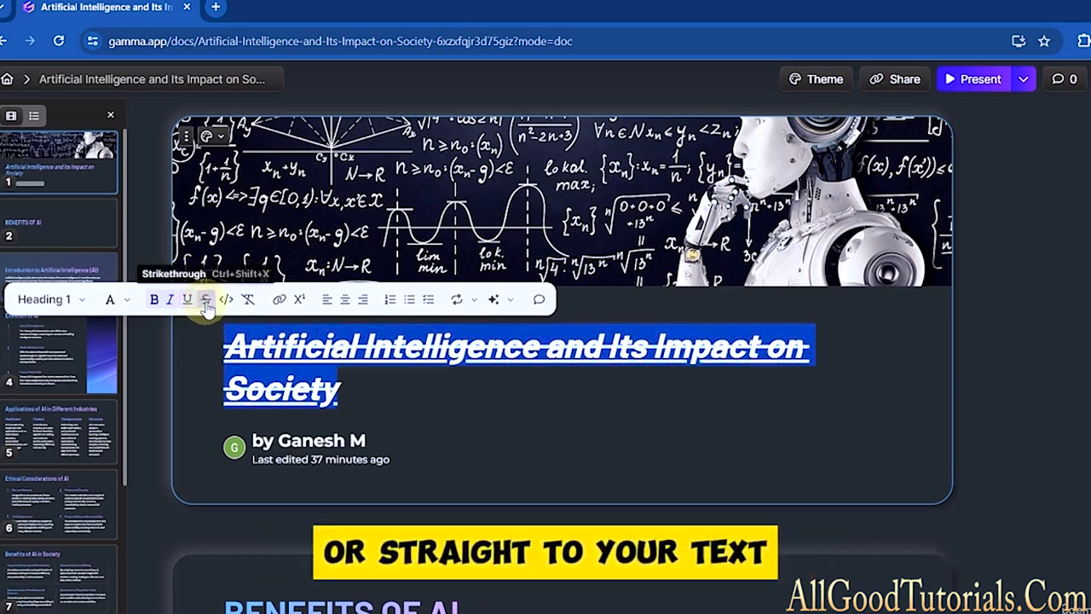
left_click(206, 304)
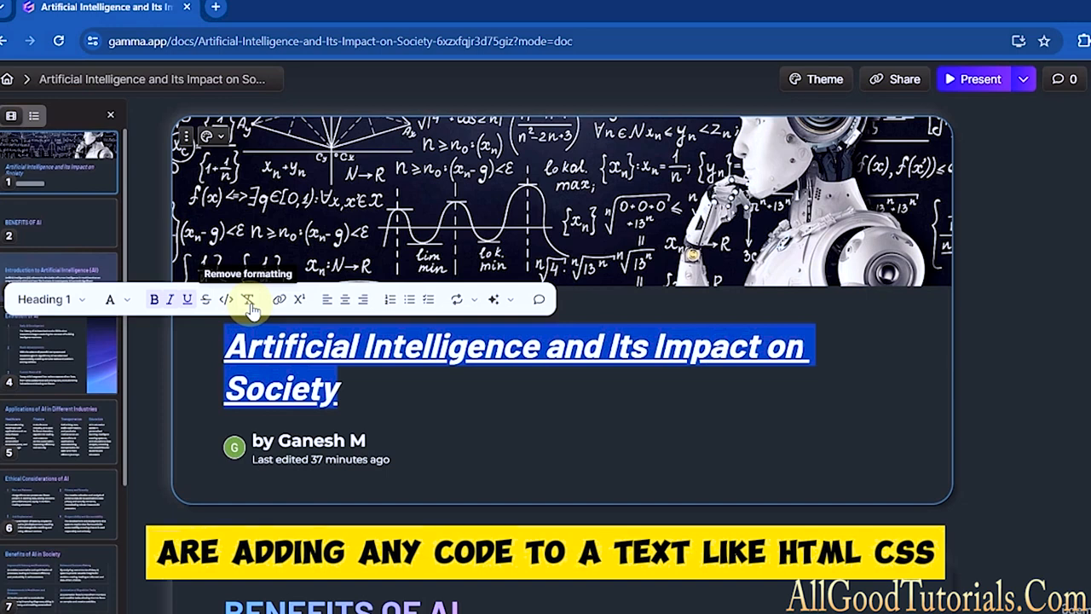
left_click(249, 302)
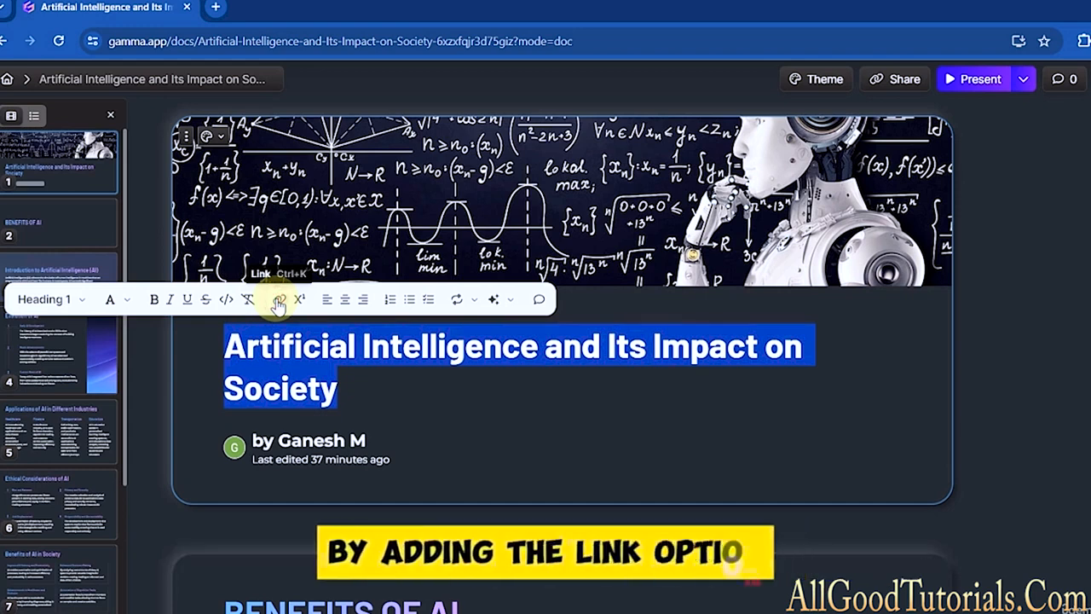
- Link the title card's heading to this presentation's own web address
left_click(277, 302)
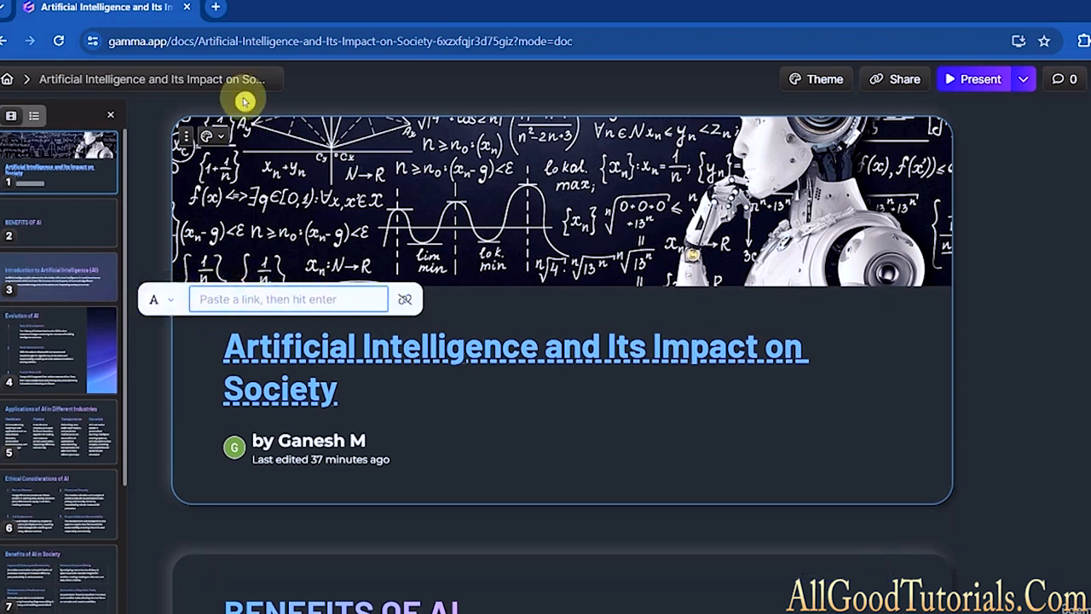
double_click(602, 41)
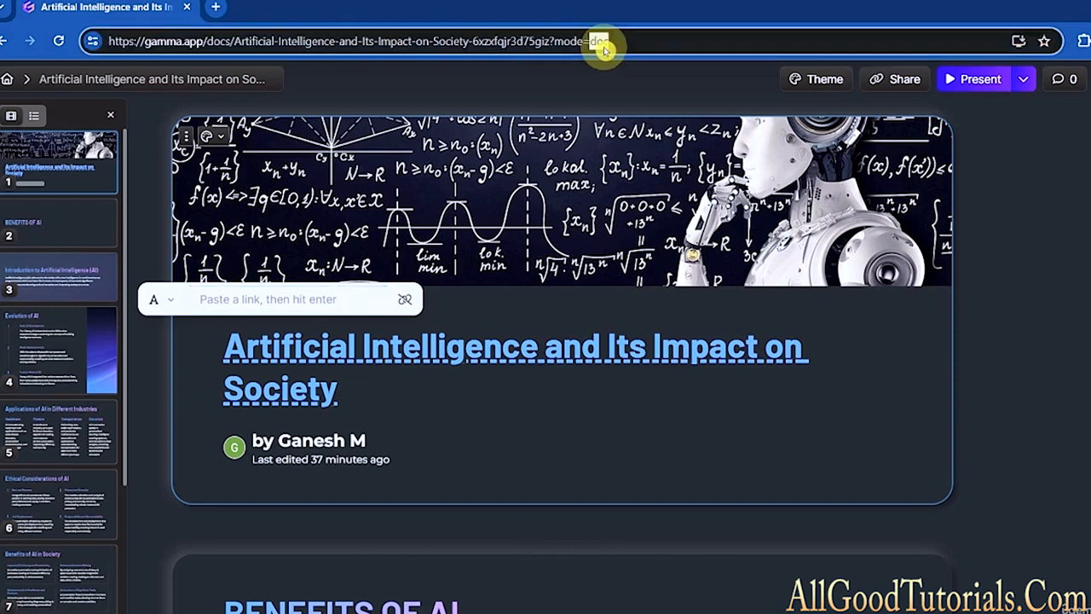
key("ctrl+a")
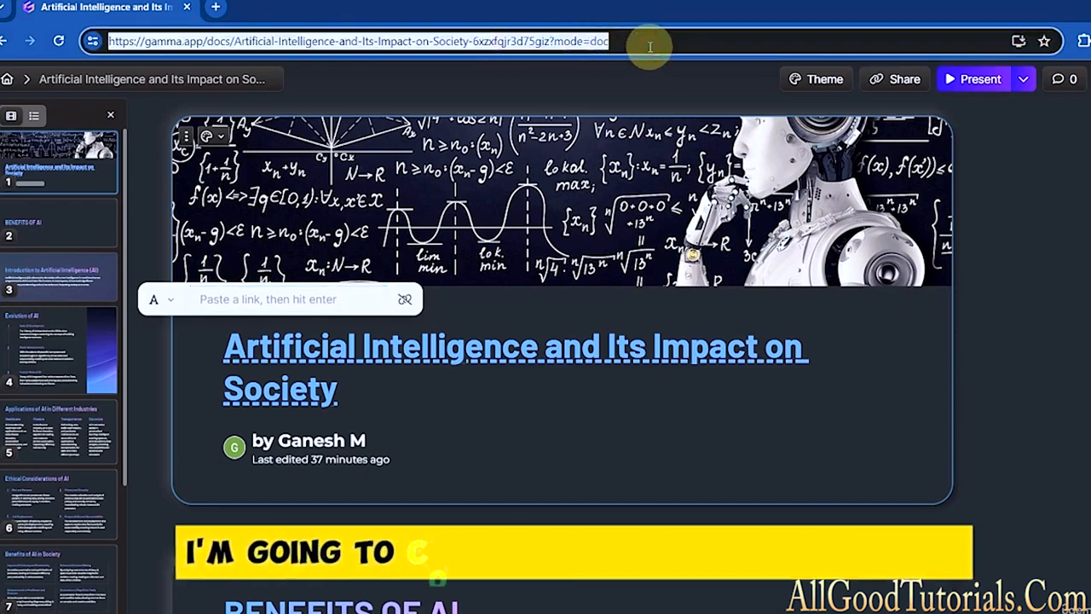
left_click(316, 297)
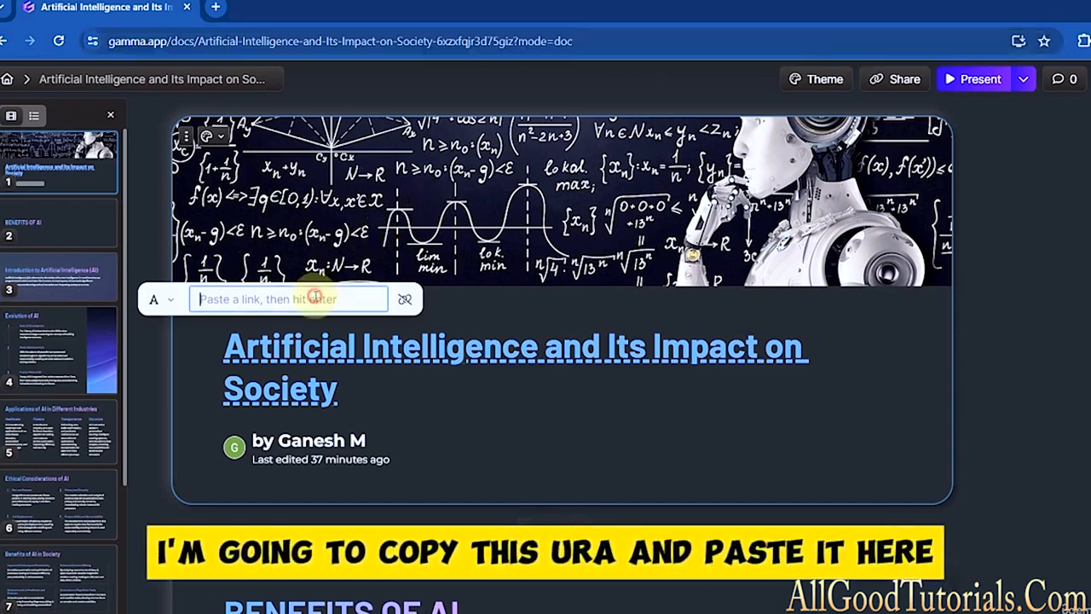
key("ctrl+v")
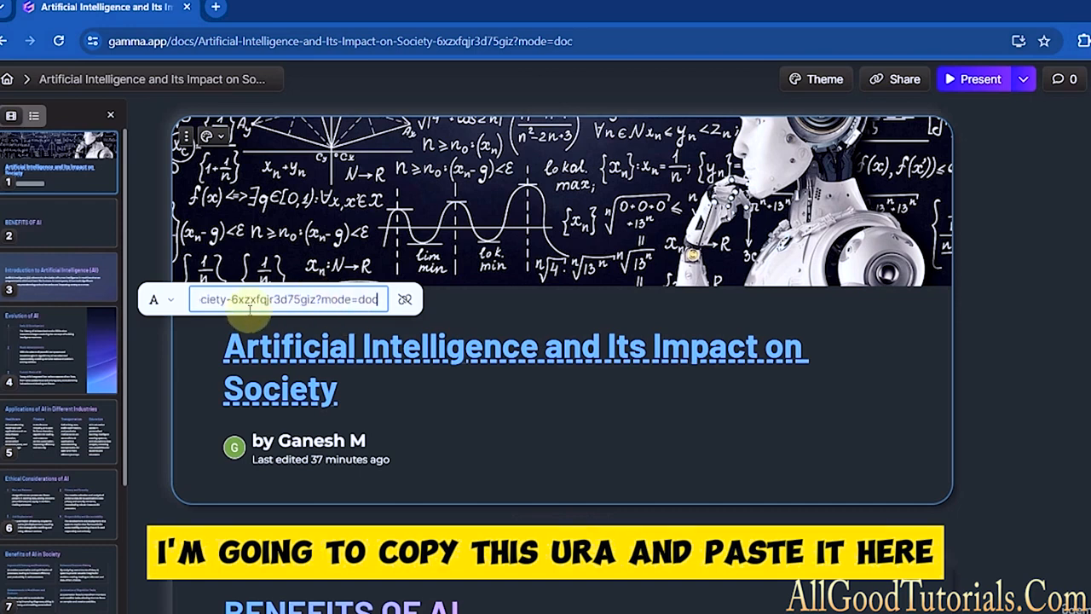
key("Return")
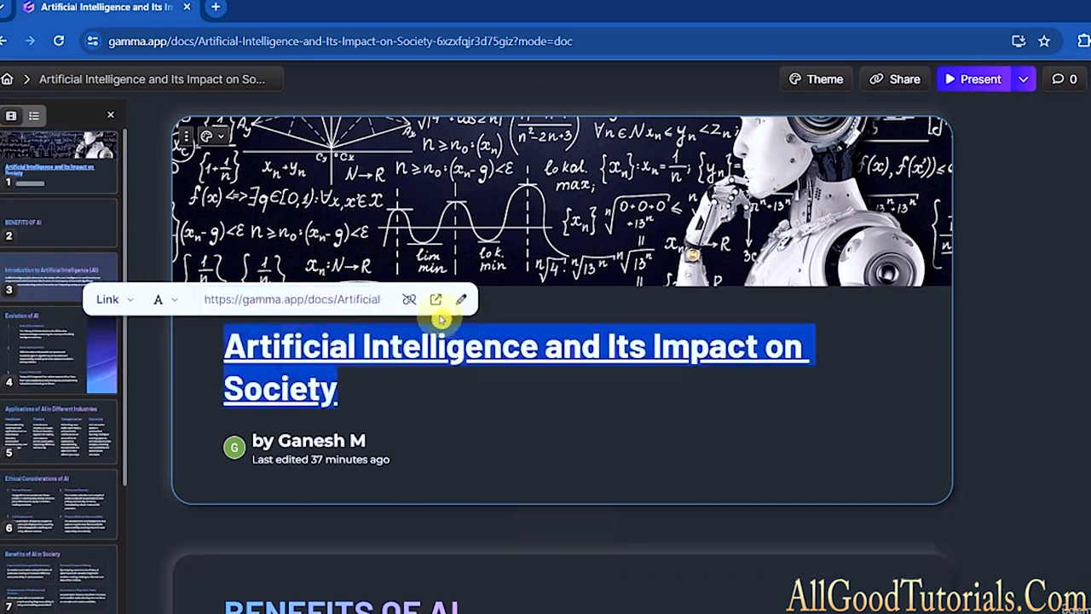
- Change the linked heading's text color to the bright yellow system color
left_click(161, 304)
left_click(169, 521)
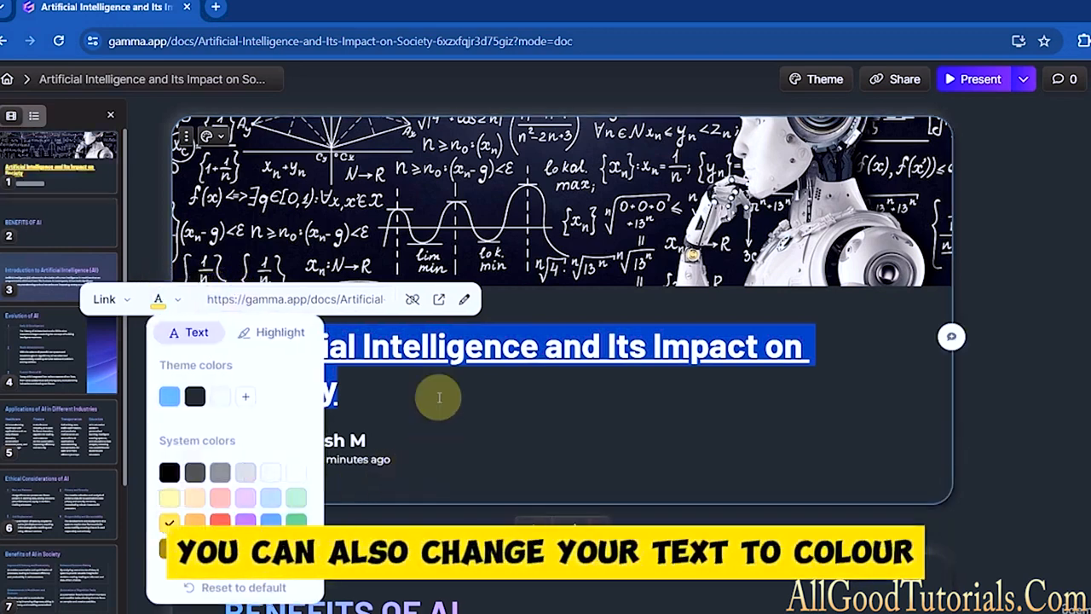
left_click(439, 397)
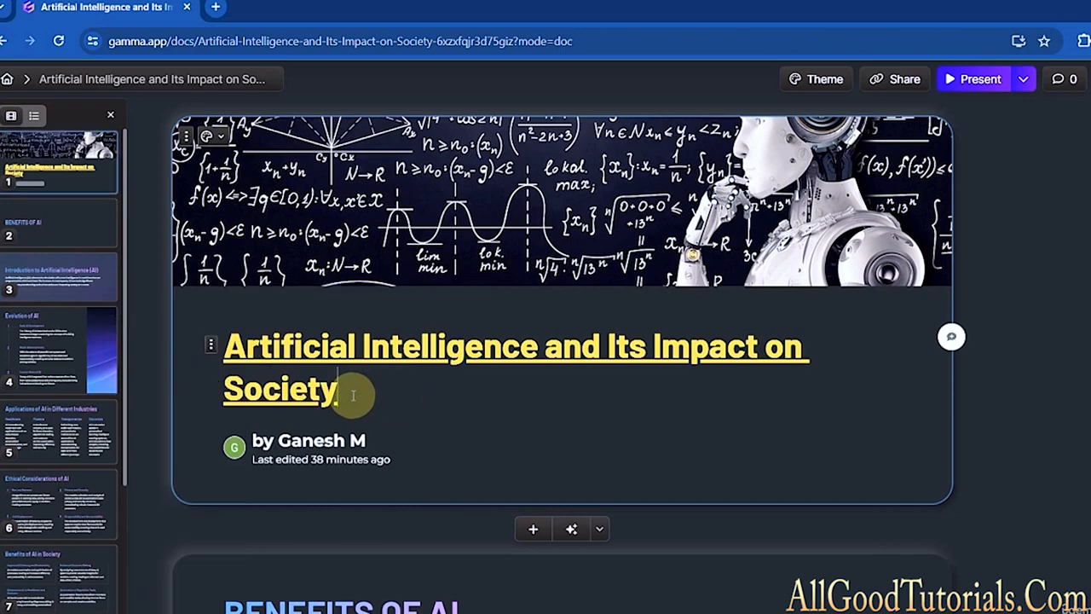
- Test the heading's link by opening it in a new browser tab, and close that tab again
mouse_move(361, 343)
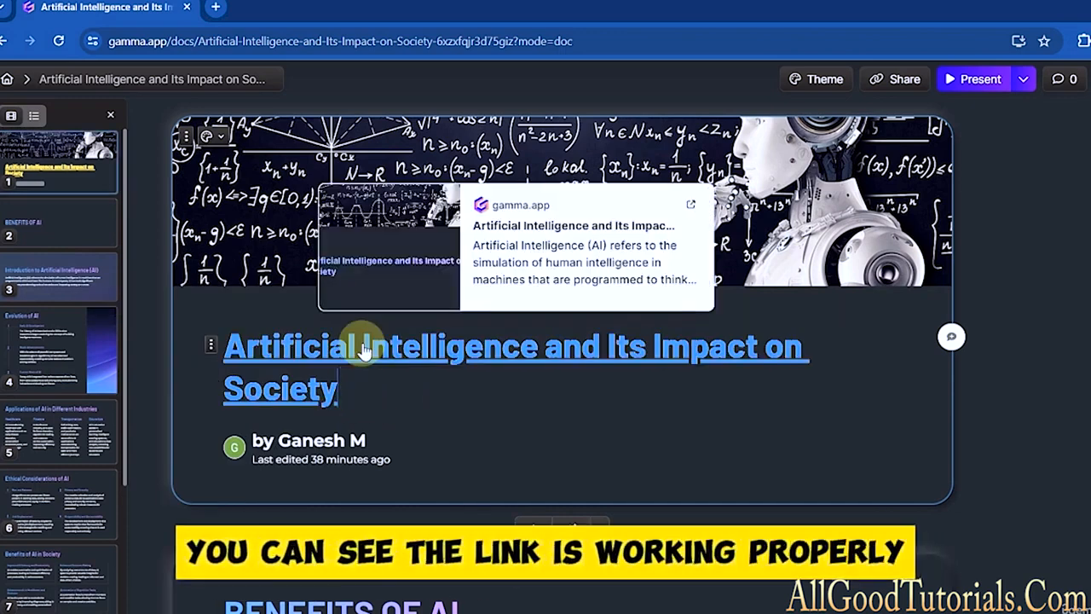
right_click(362, 348)
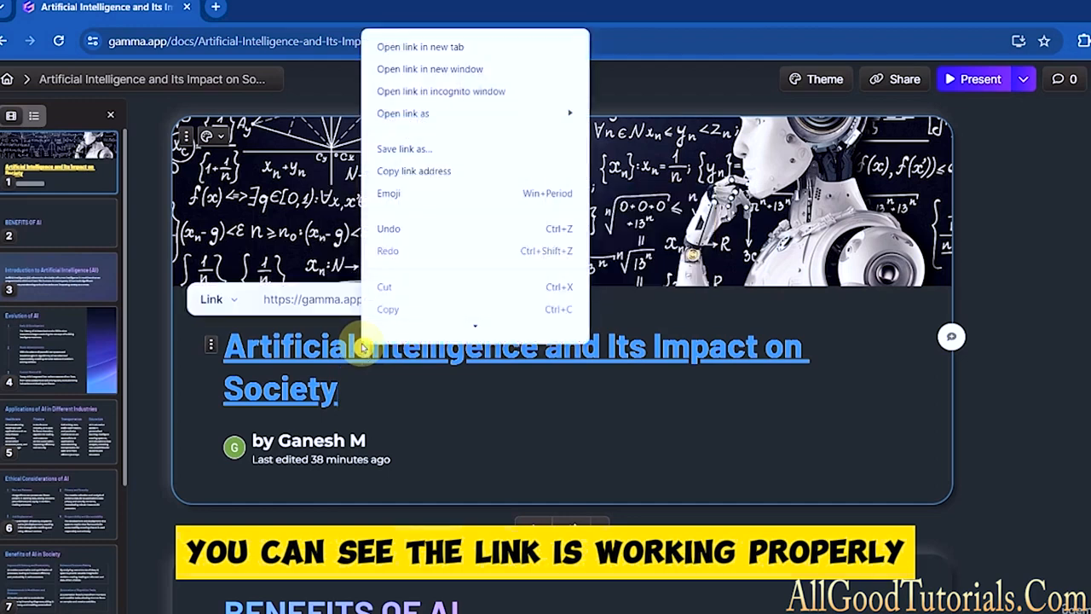
left_click(422, 48)
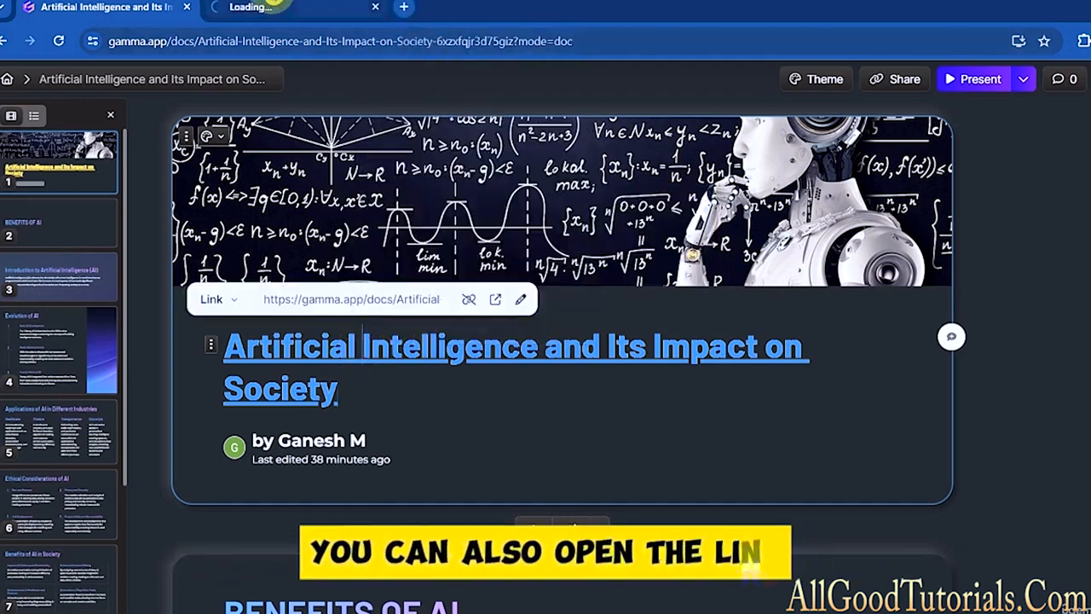
left_click(267, 7)
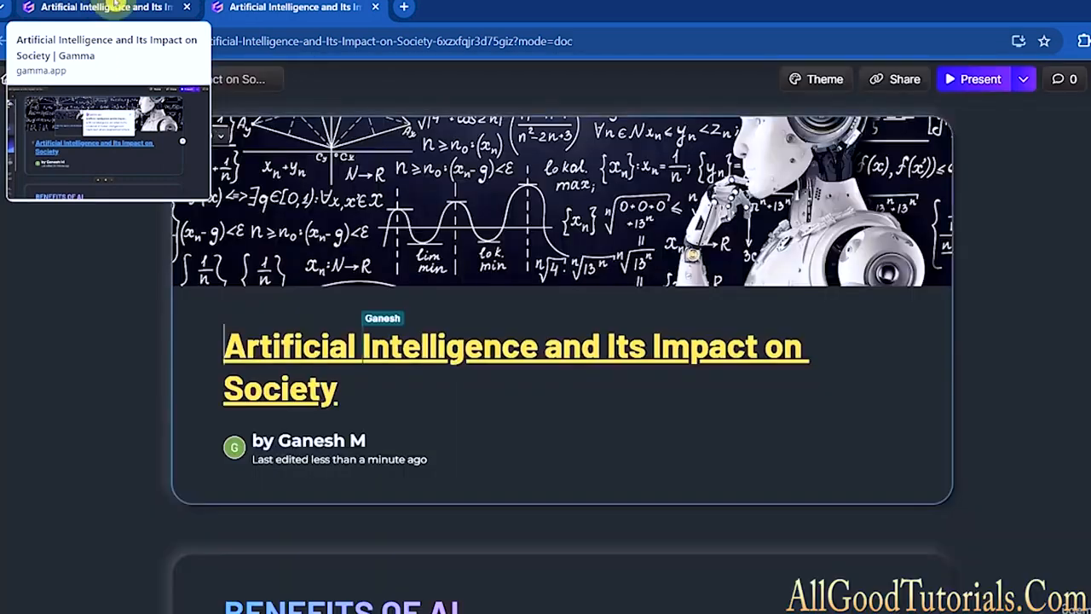
left_click(376, 8)
left_click(529, 383)
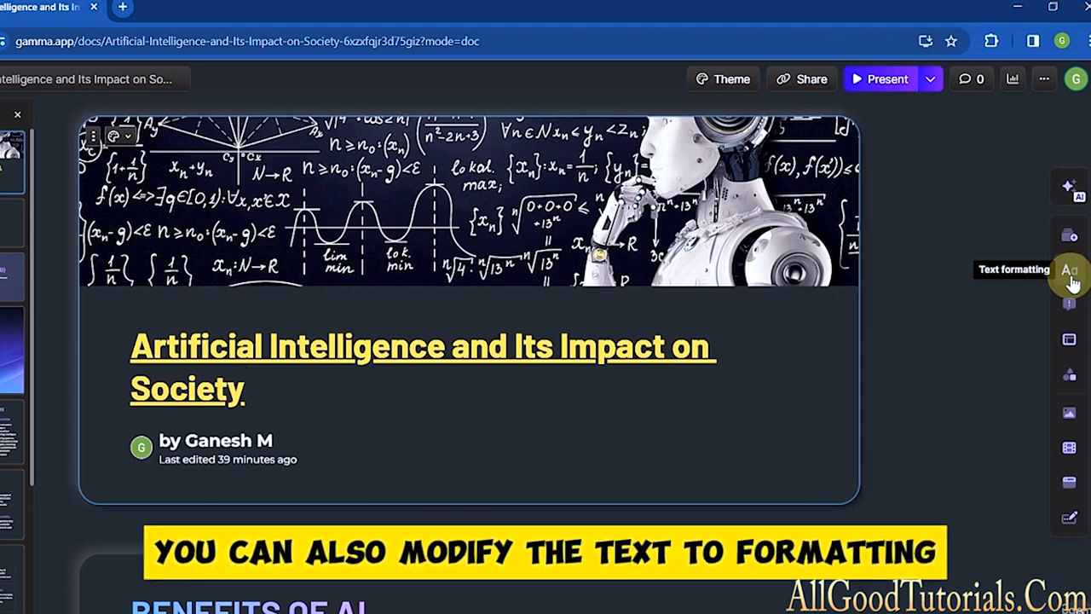
- Insert a Title text block between the title card's heading and the author line, reading "TITLE OF PPT"
left_click(1070, 273)
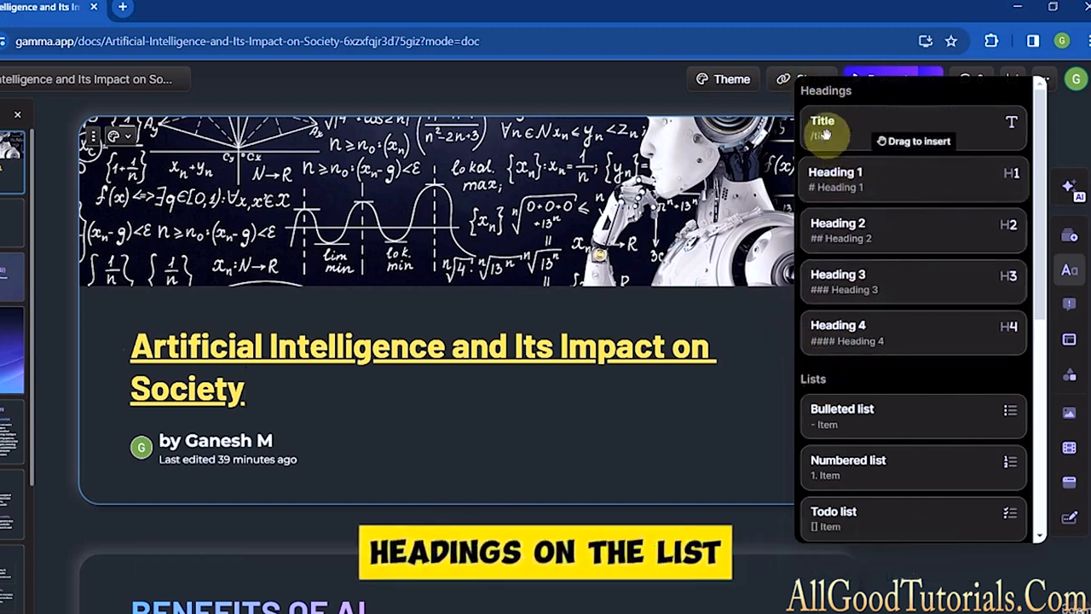
left_click_drag(858, 139, 504, 426)
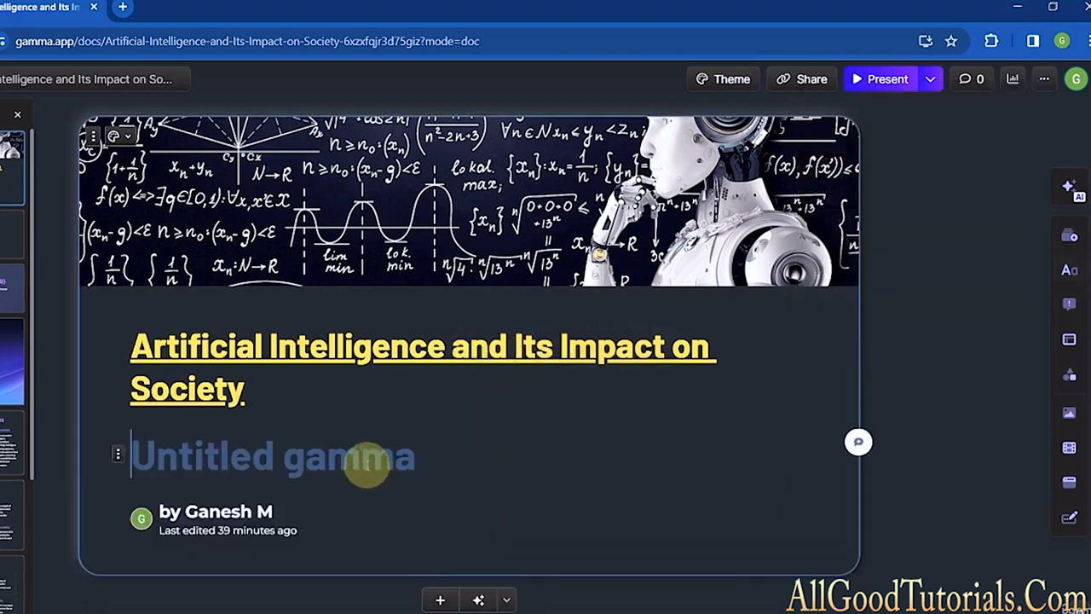
type("TITLE")
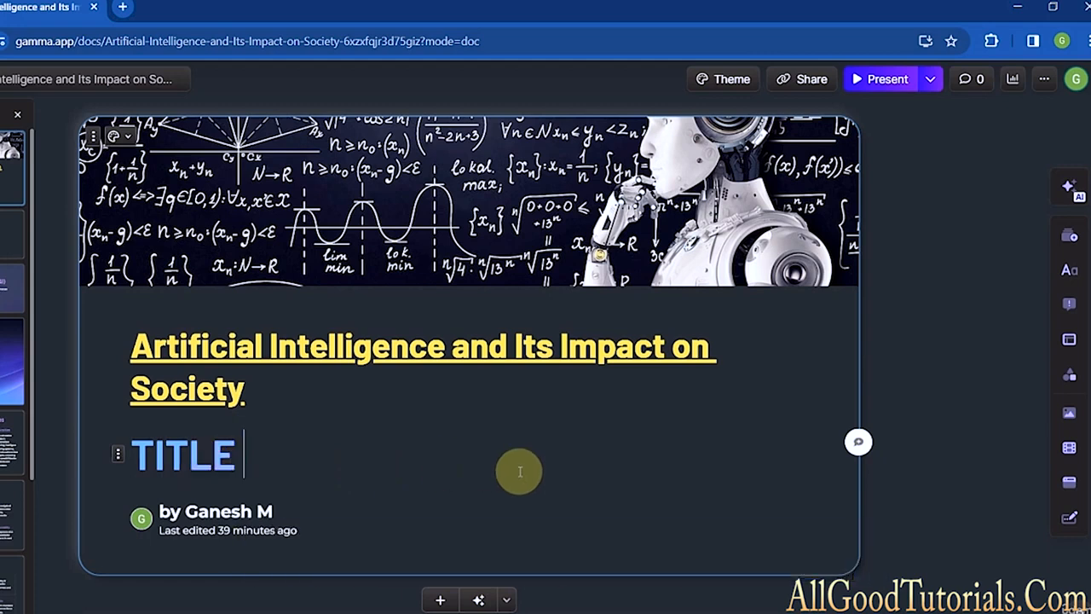
type(" OF ")
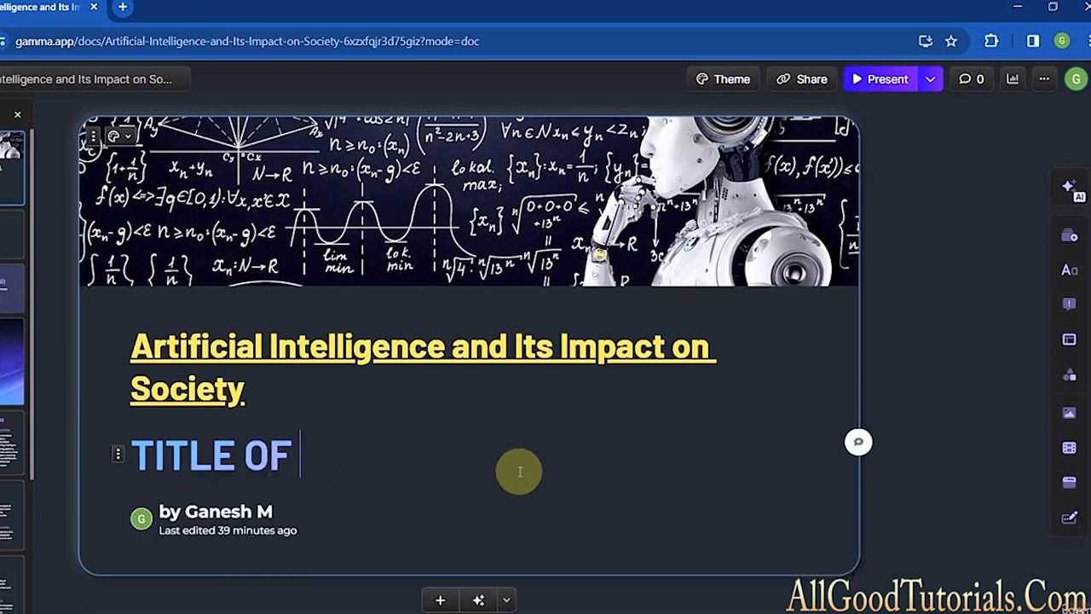
type("PPT")
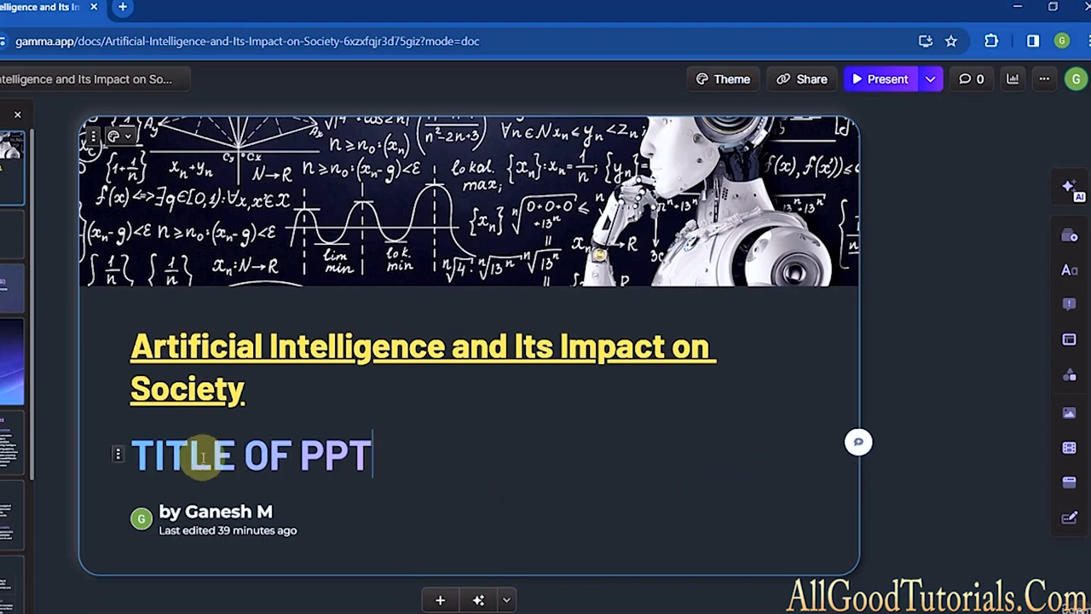
- Center the "TITLE OF PPT" text on the title card, turn it into a numbered list item and open its AI editing options
triple_click(121, 458)
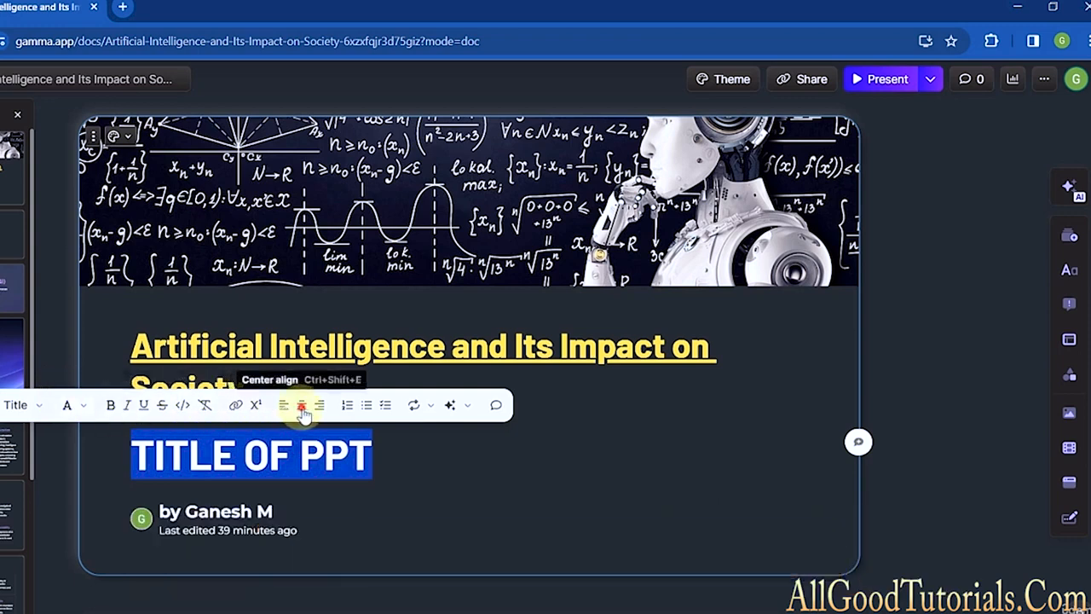
left_click(301, 408)
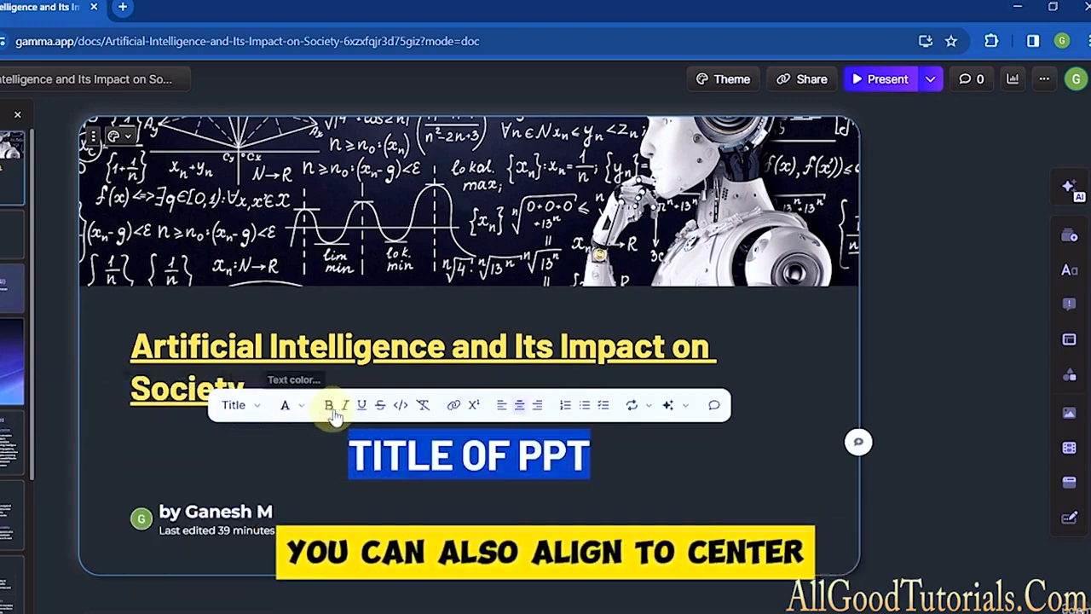
left_click(564, 405)
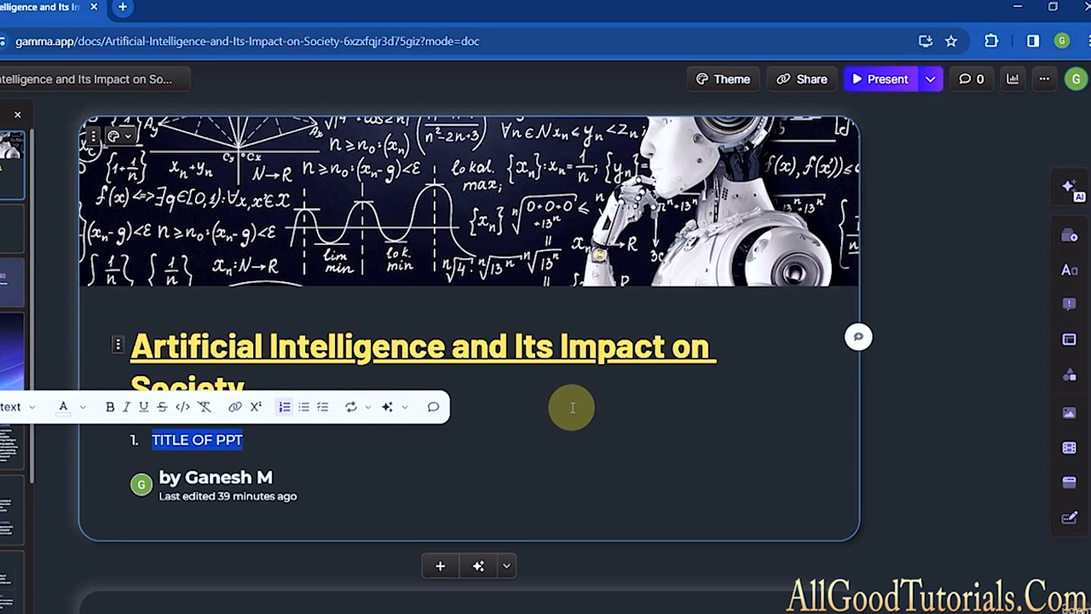
left_click(388, 407)
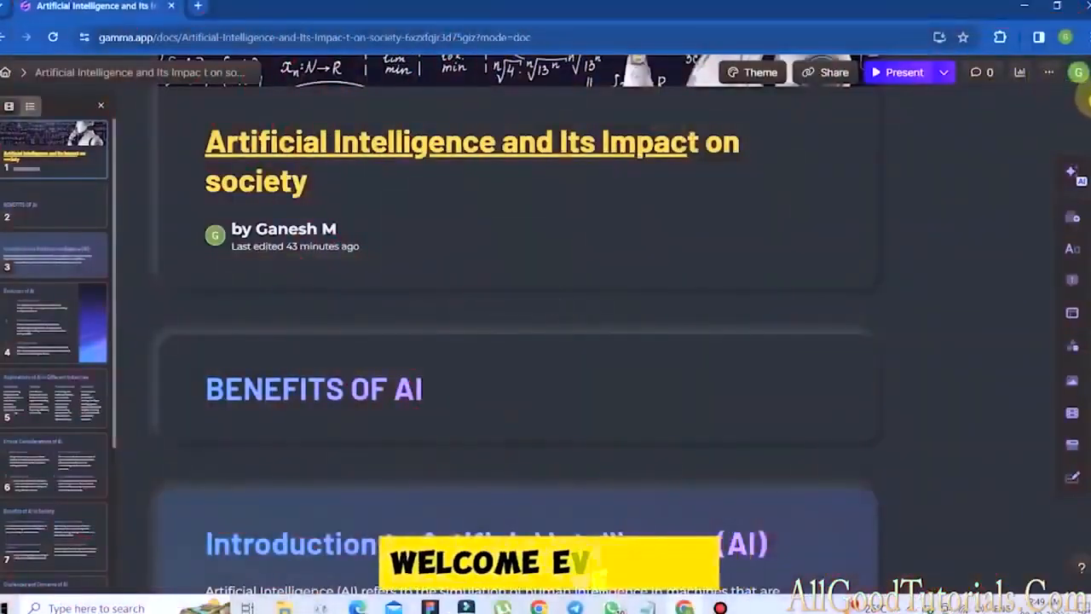
- Open the title card's accent image for replacement and apply the web search picture of a translucent android face with light particles
scroll(518, 340, "down", 15)
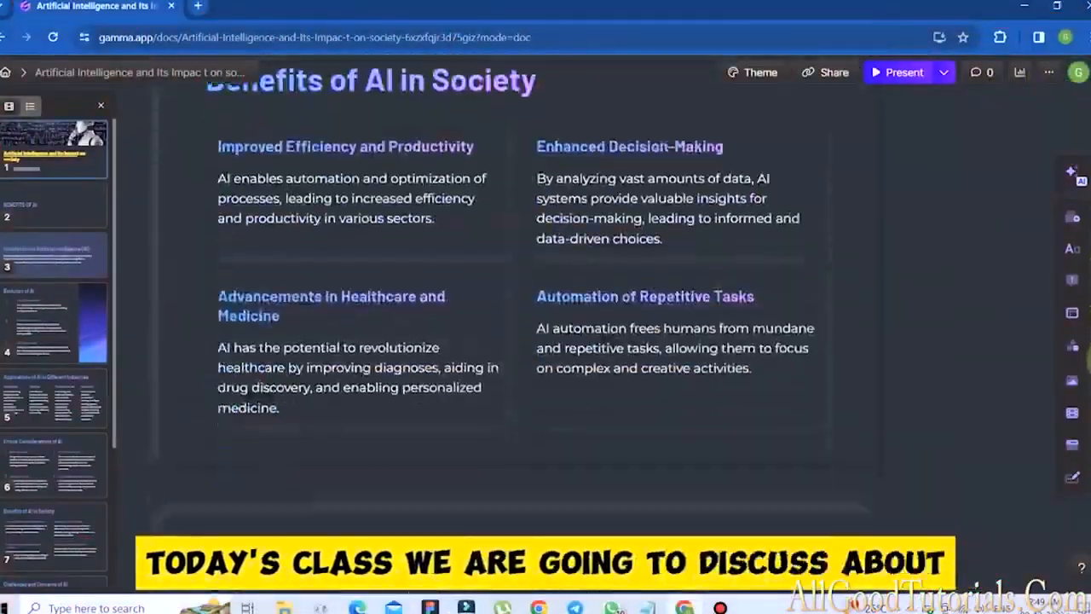
scroll(1088, 468, "down", 10)
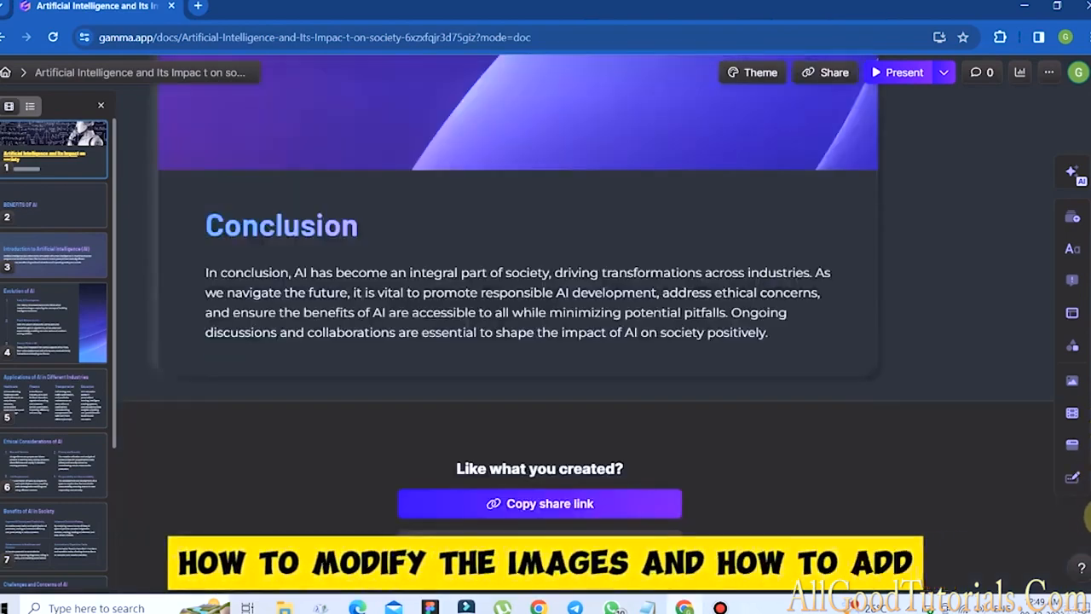
scroll(1089, 490, "up", 1)
scroll(1088, 490, "up", 10)
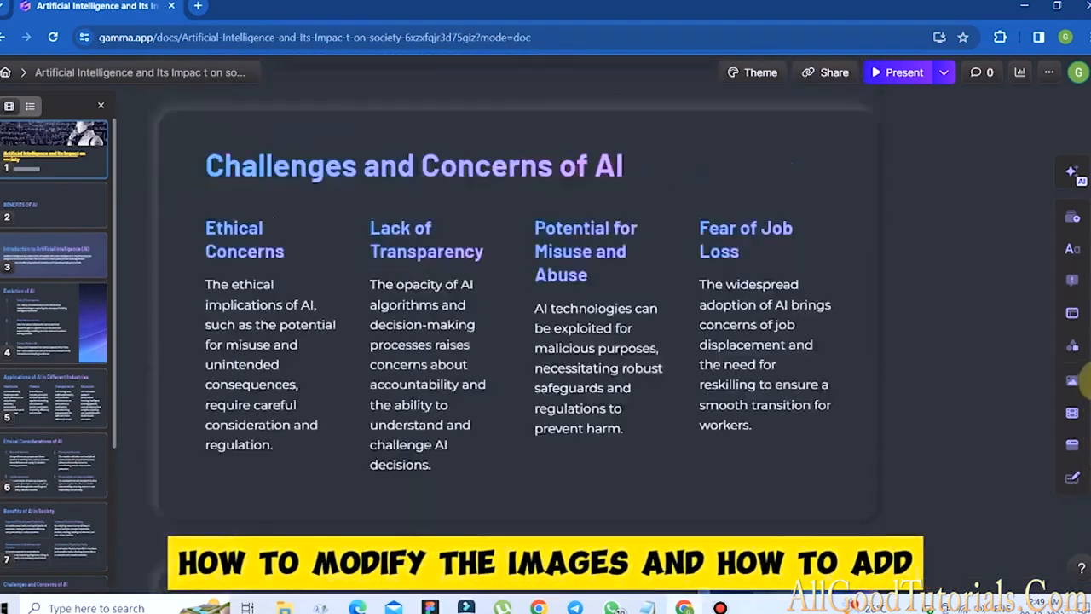
scroll(1087, 370, "up", 5)
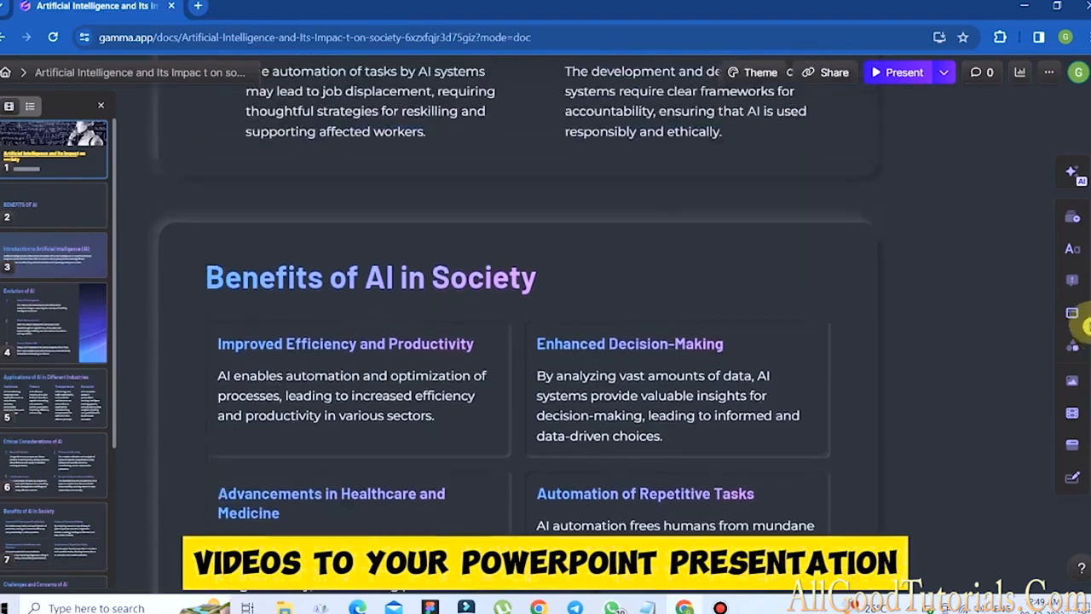
left_click_drag(1087, 288, 1088, 209)
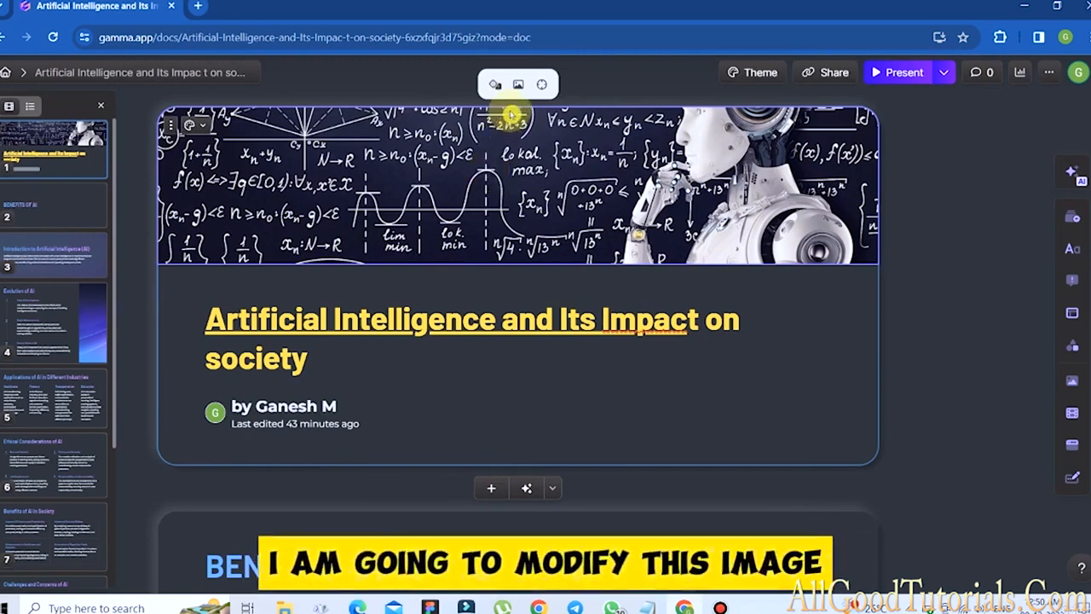
left_click(518, 85)
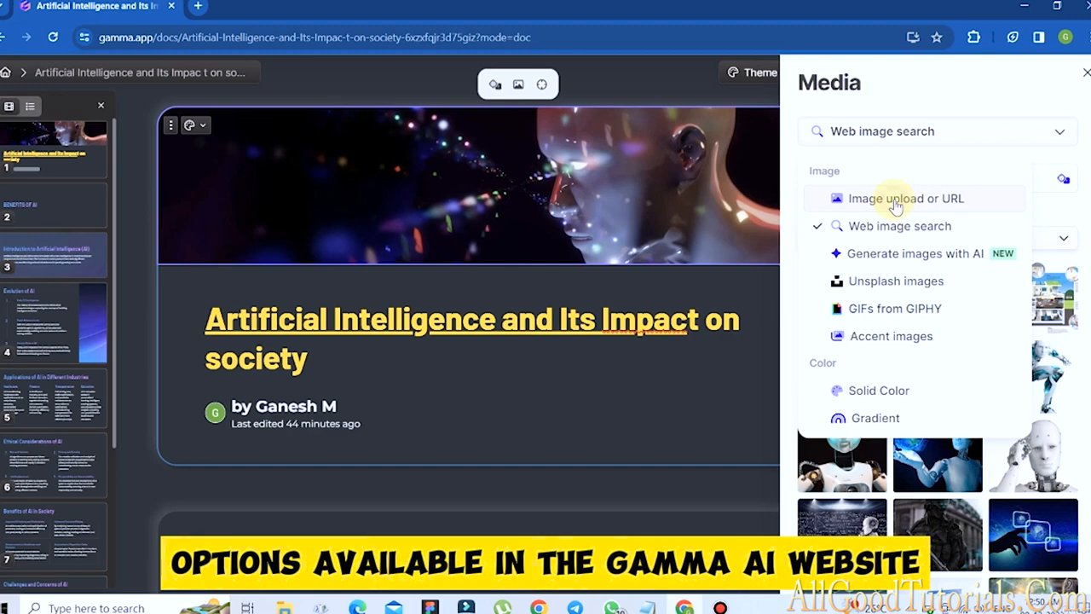
- Replace the title card's image by uploading "HOW TO RUN JUPYTER NOTEBOOK IN ANACONDA IDE (3).png" from the Downloads folder
left_click(895, 201)
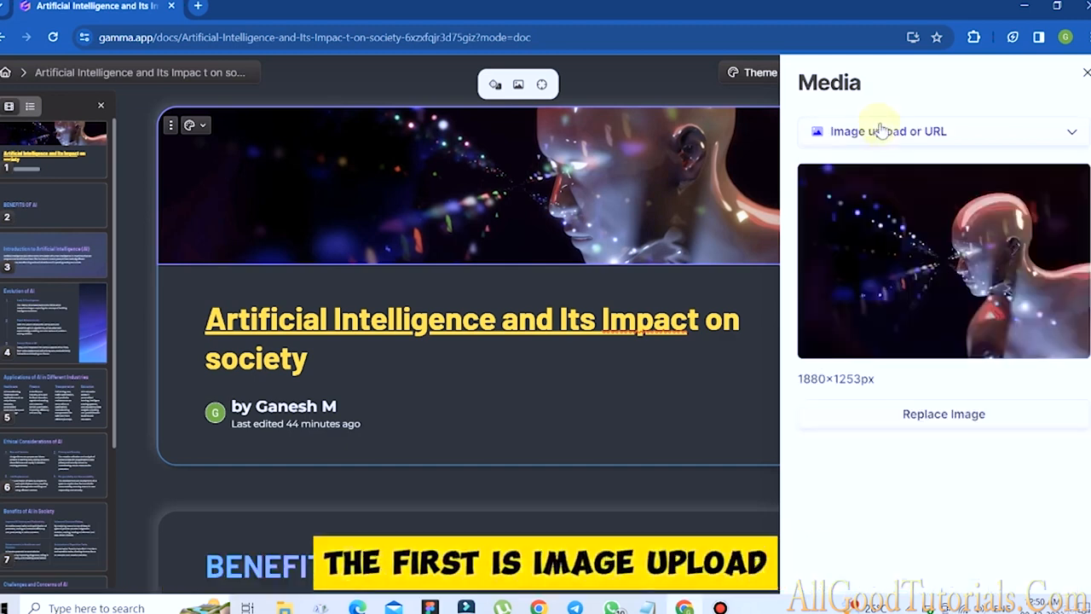
left_click(947, 417)
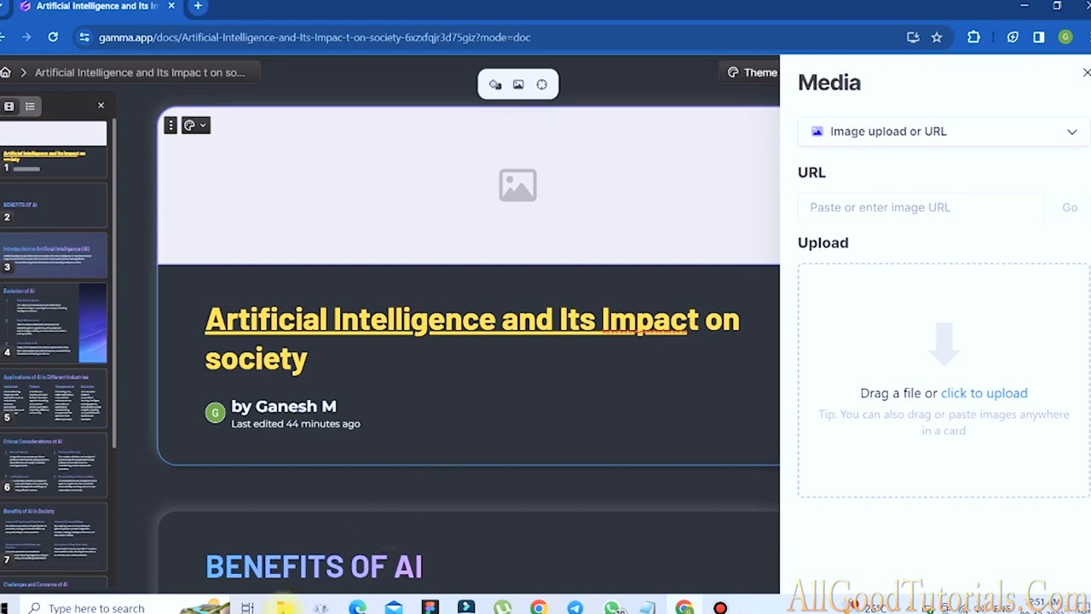
left_click(285, 608)
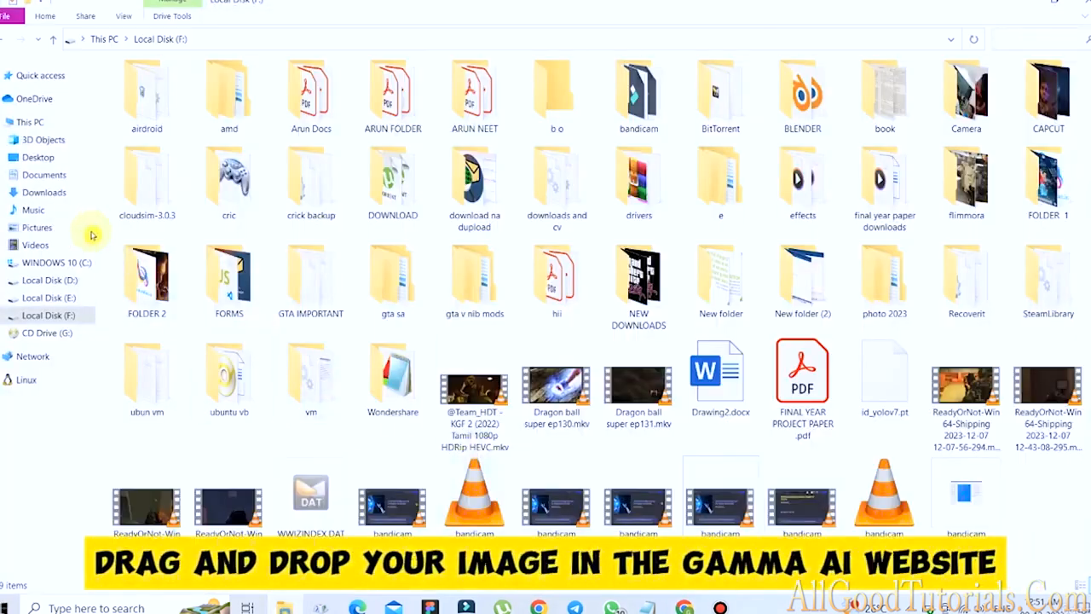
left_click(44, 192)
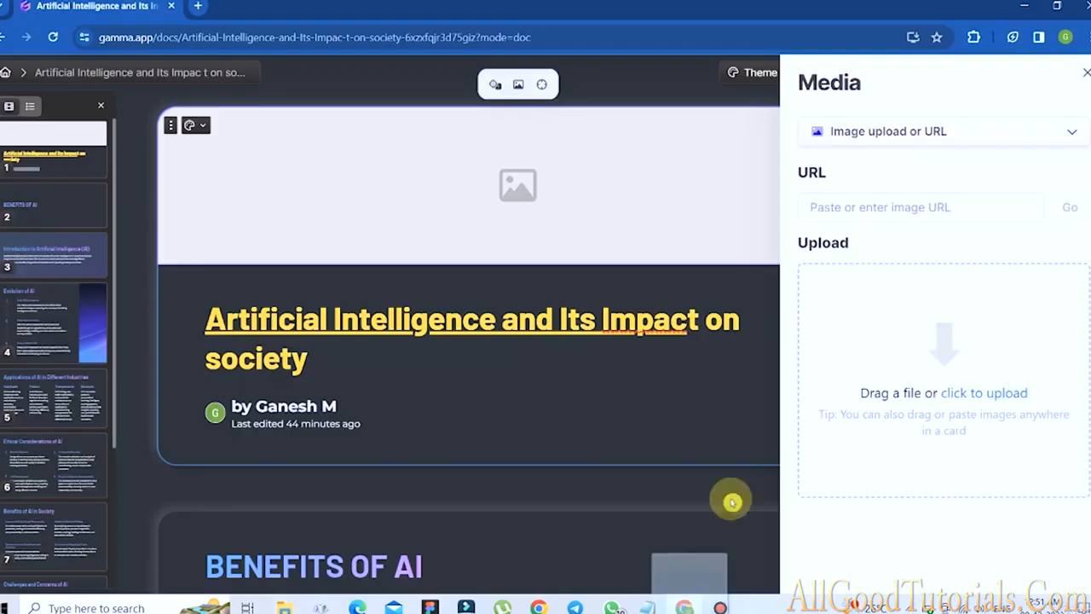
left_click_drag(733, 502, 871, 389)
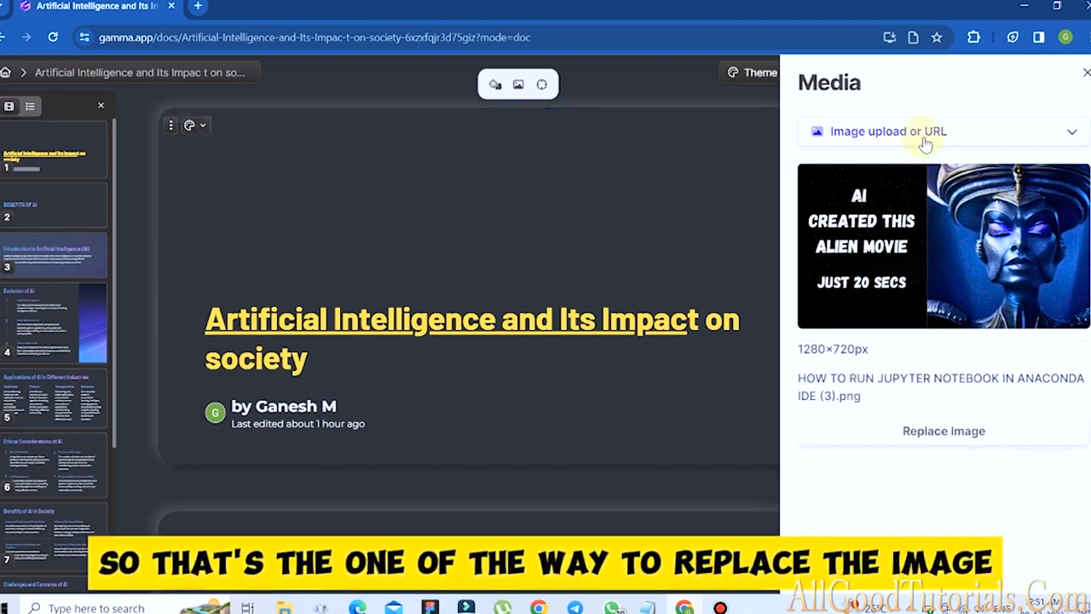
- Search web images for "ai" and set the glowing AI brain picture as the title card's image
left_click(922, 139)
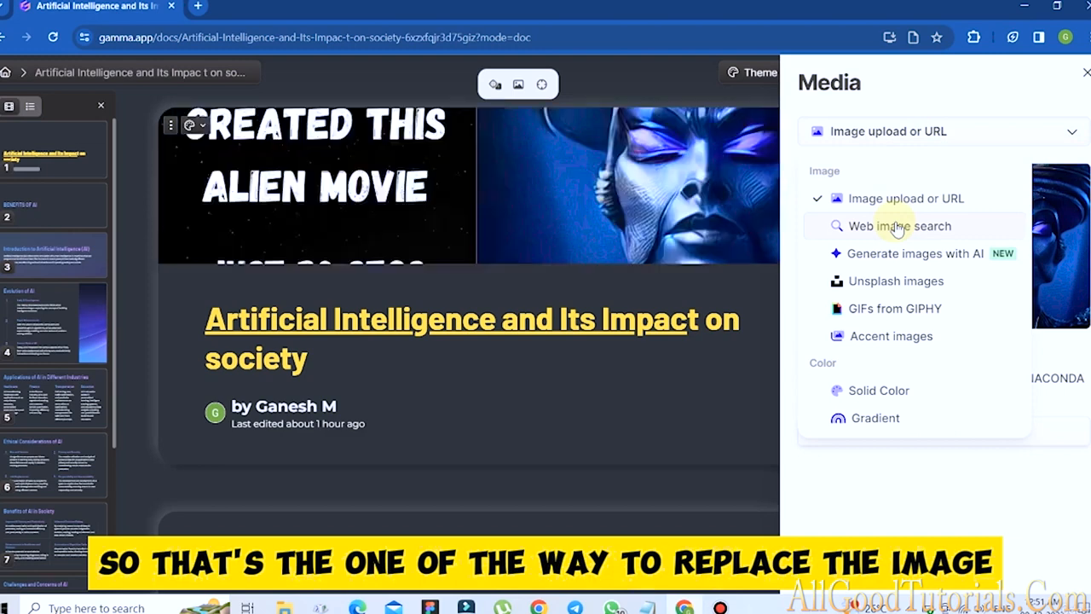
left_click(898, 228)
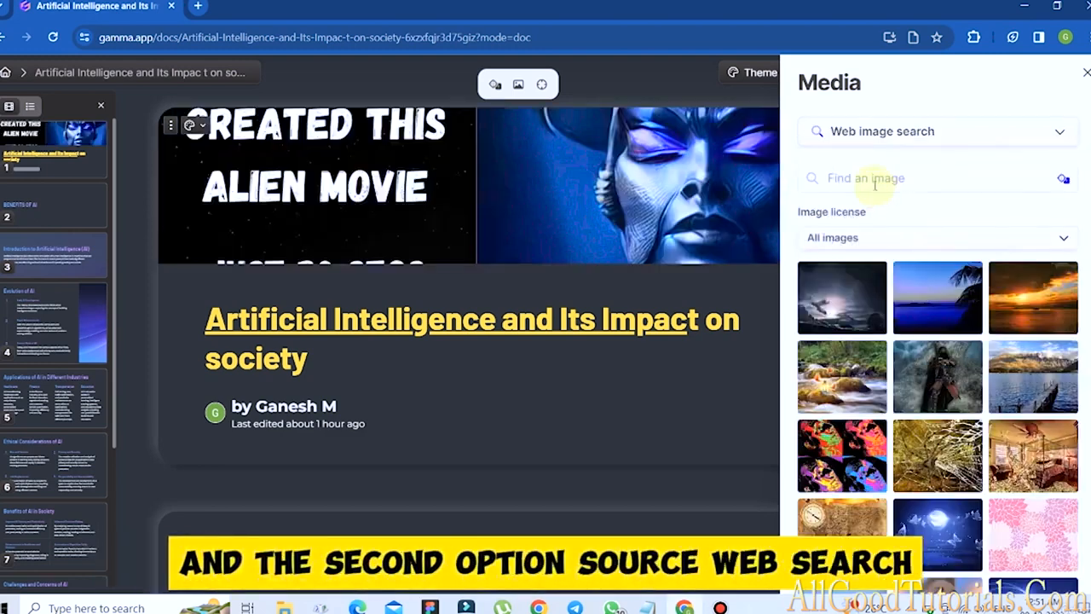
left_click(871, 179)
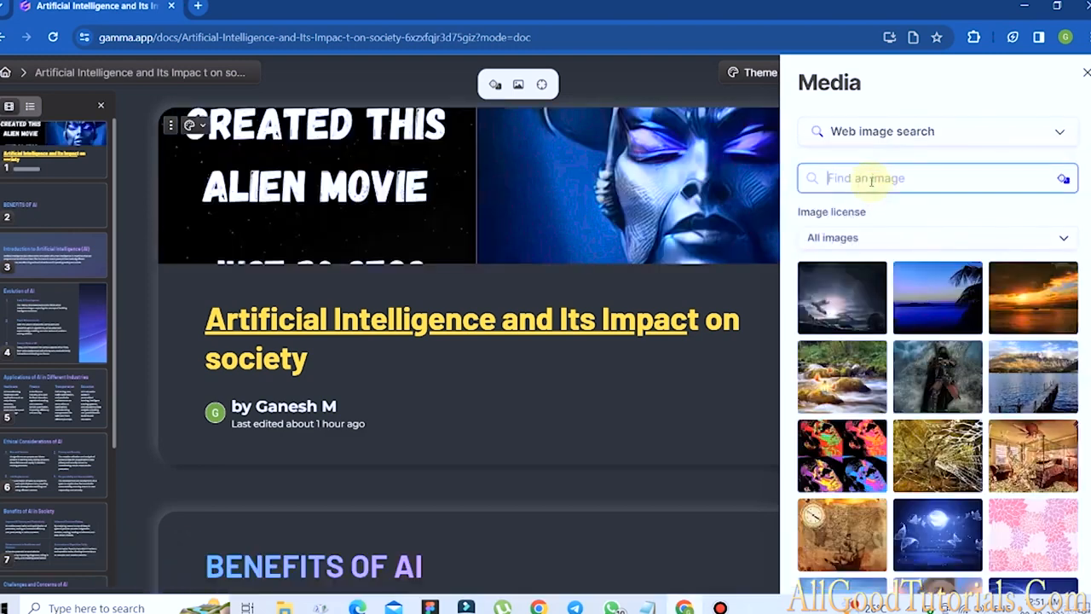
type("a")
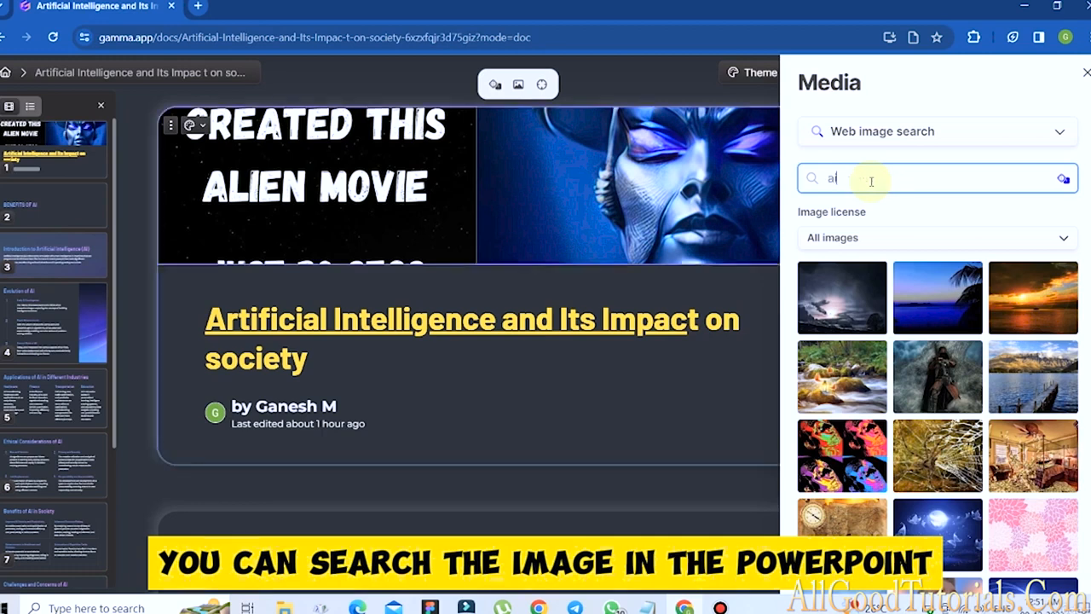
type("i")
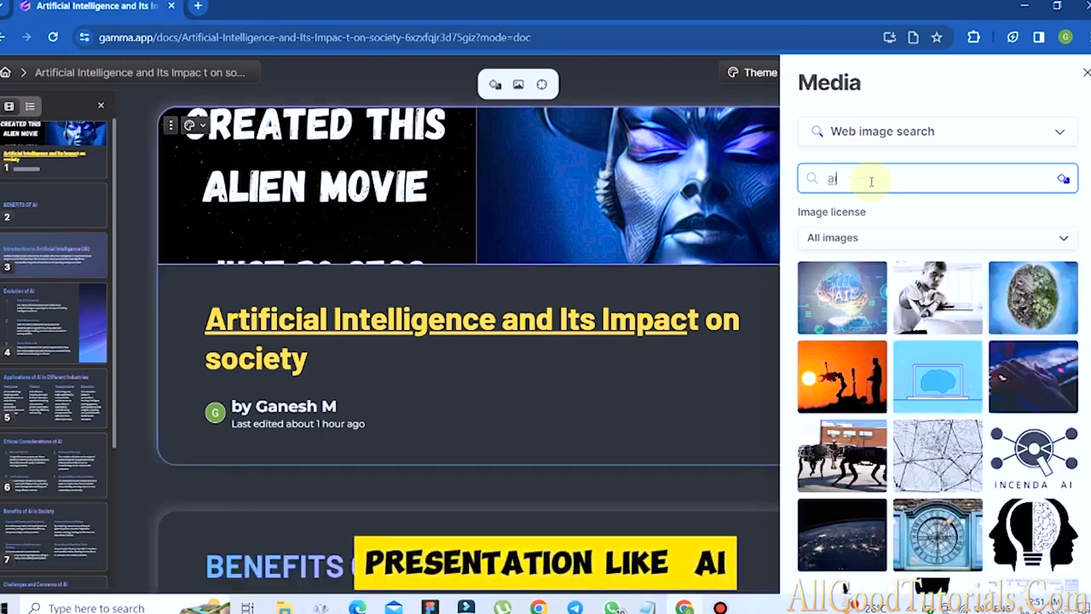
left_click(857, 303)
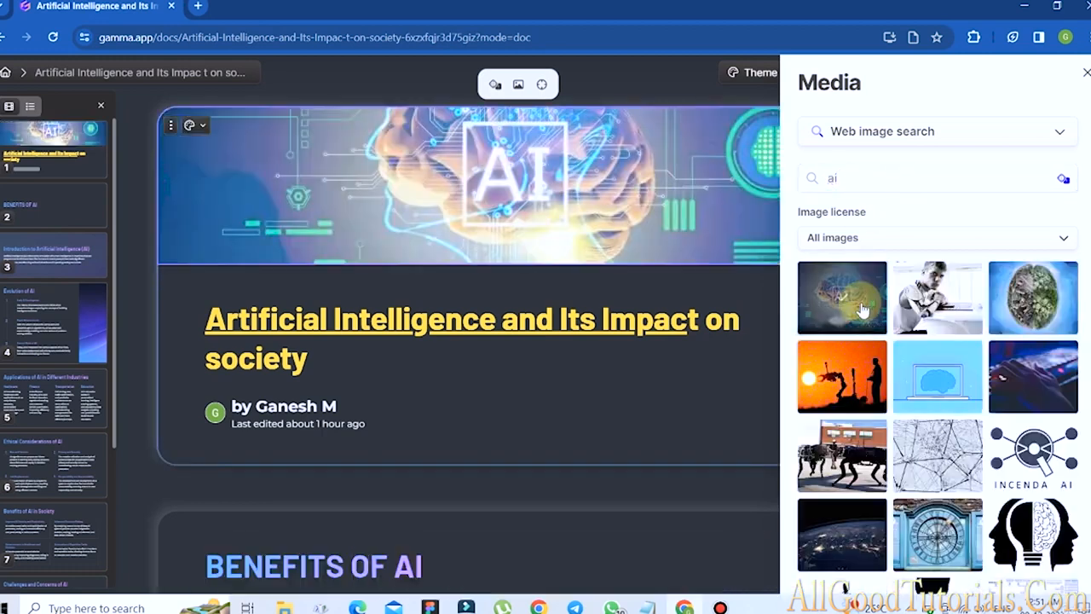
- Generate an AI image for the title card from the suggested prompt with Default style and Square shape, and close the media settings
left_click(865, 139)
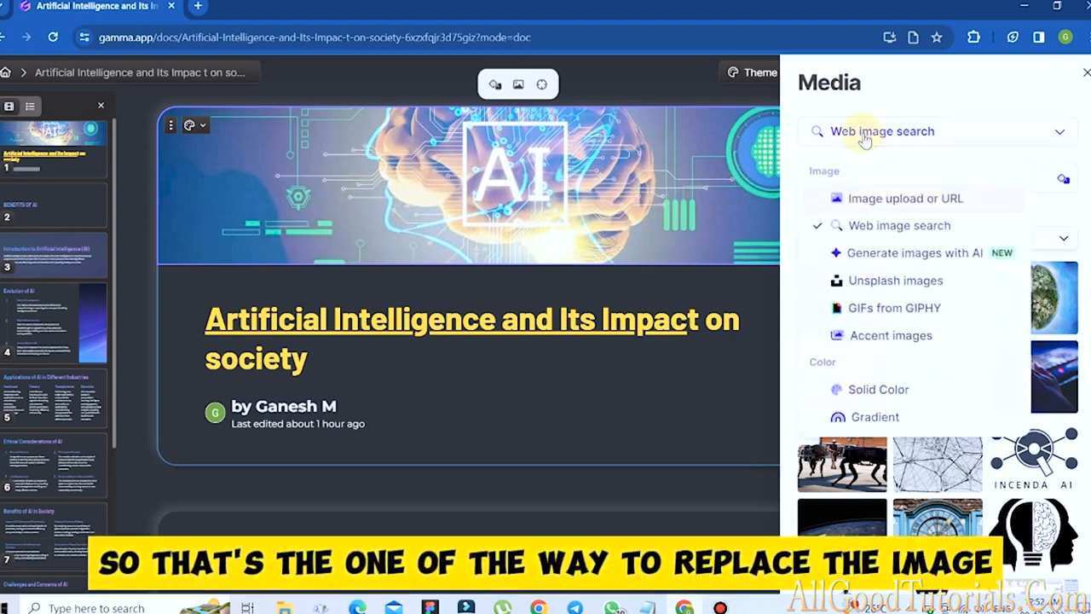
left_click(849, 256)
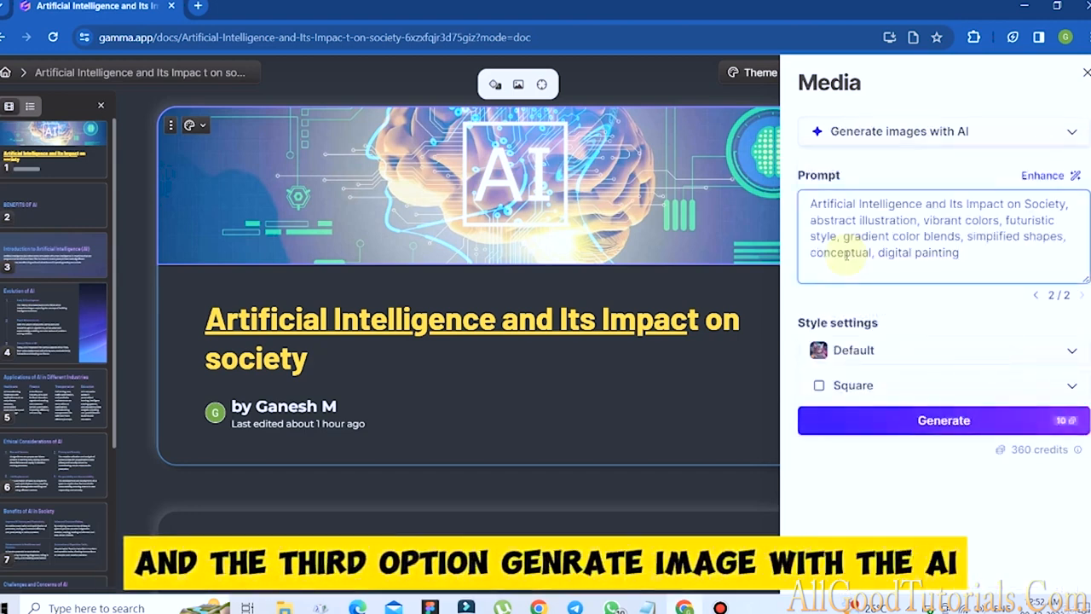
left_click(947, 417)
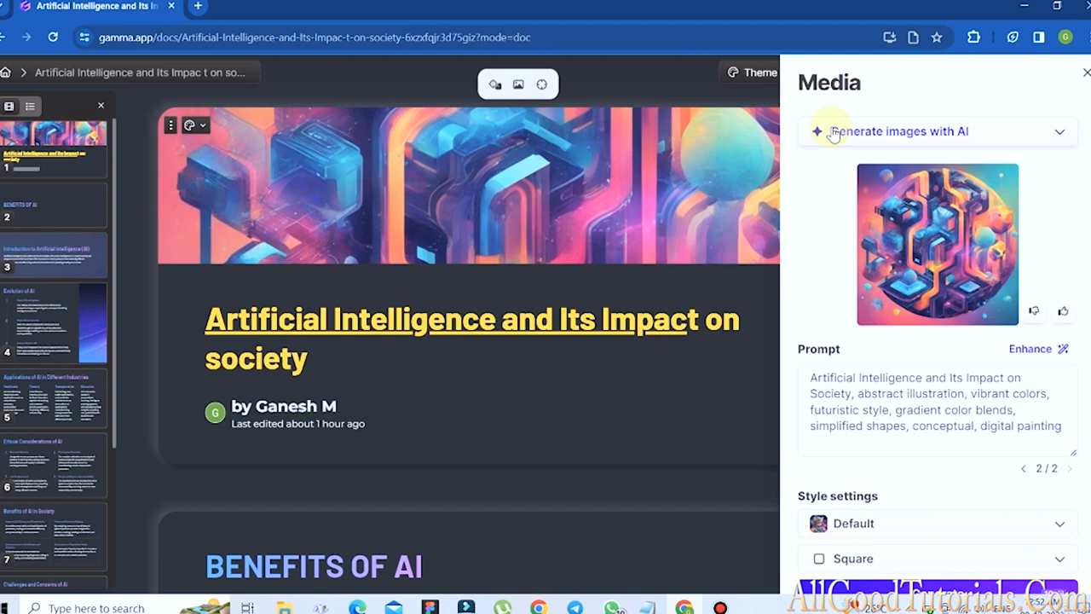
left_click(833, 135)
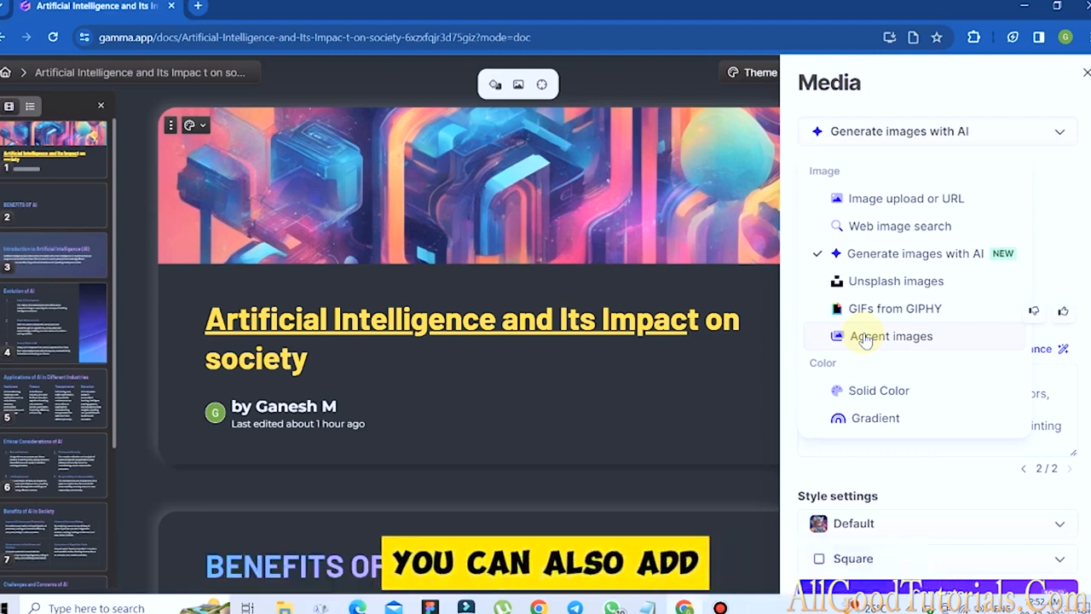
left_click(1086, 73)
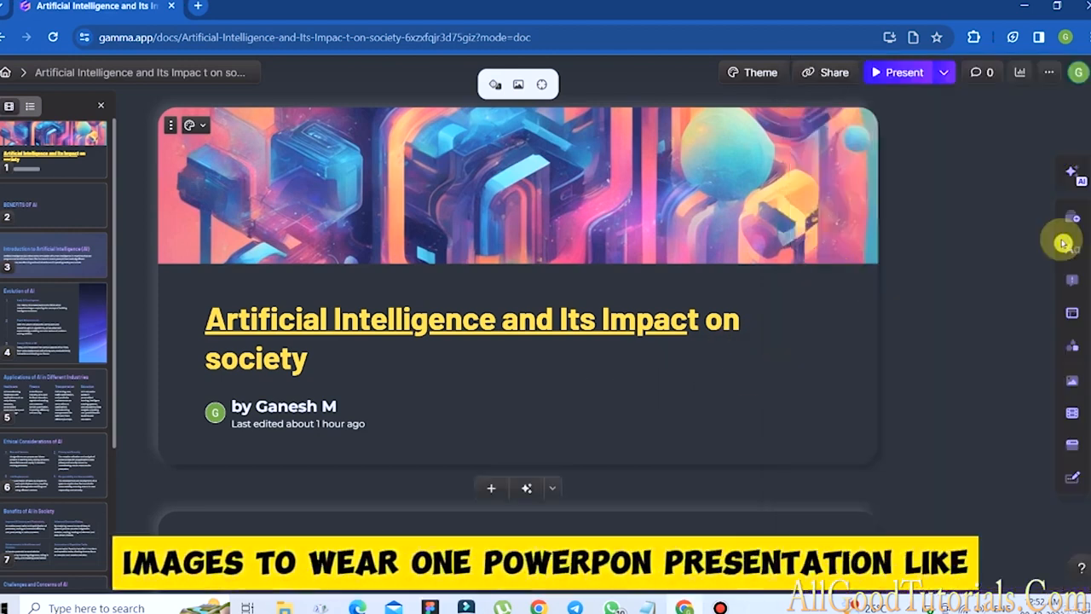
- Select the "BENEFITS OF AI" card and choose Image upload or URL as the source for adding an image to it
scroll(519, 341, "down", 5)
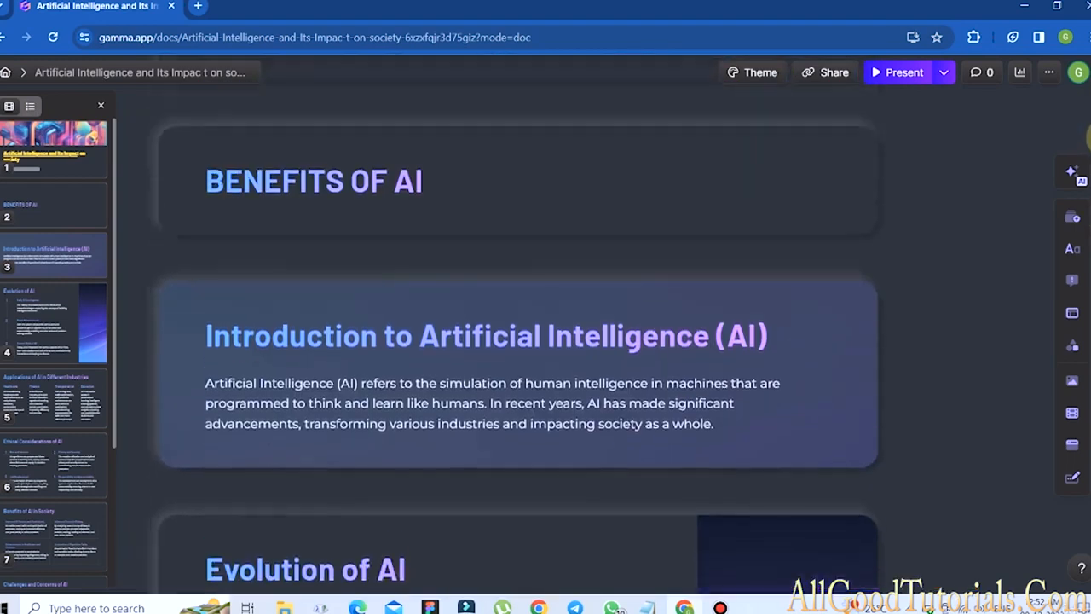
left_click(565, 174)
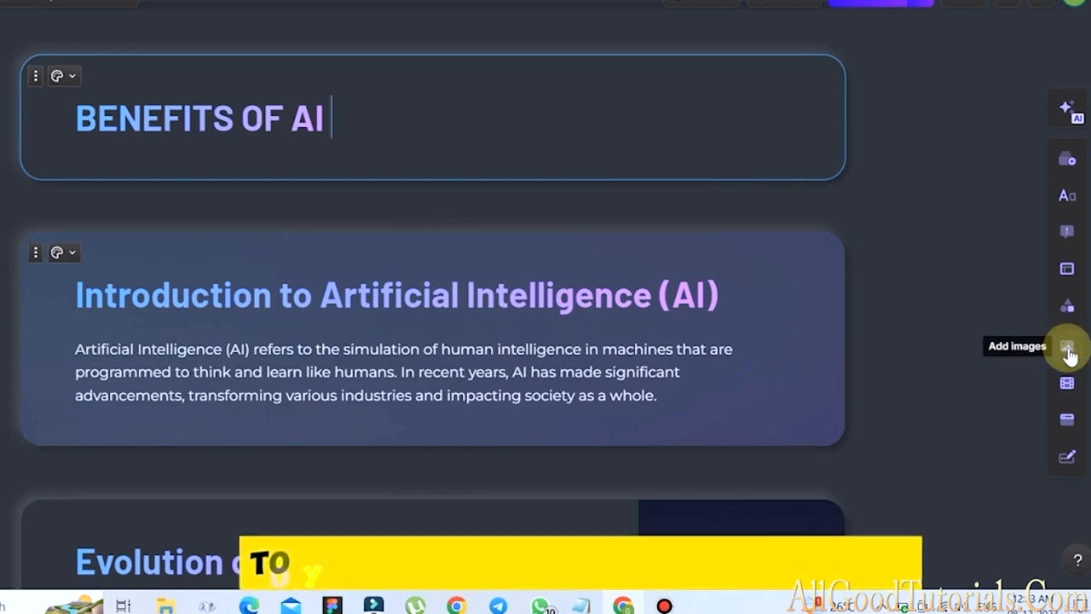
left_click(1068, 352)
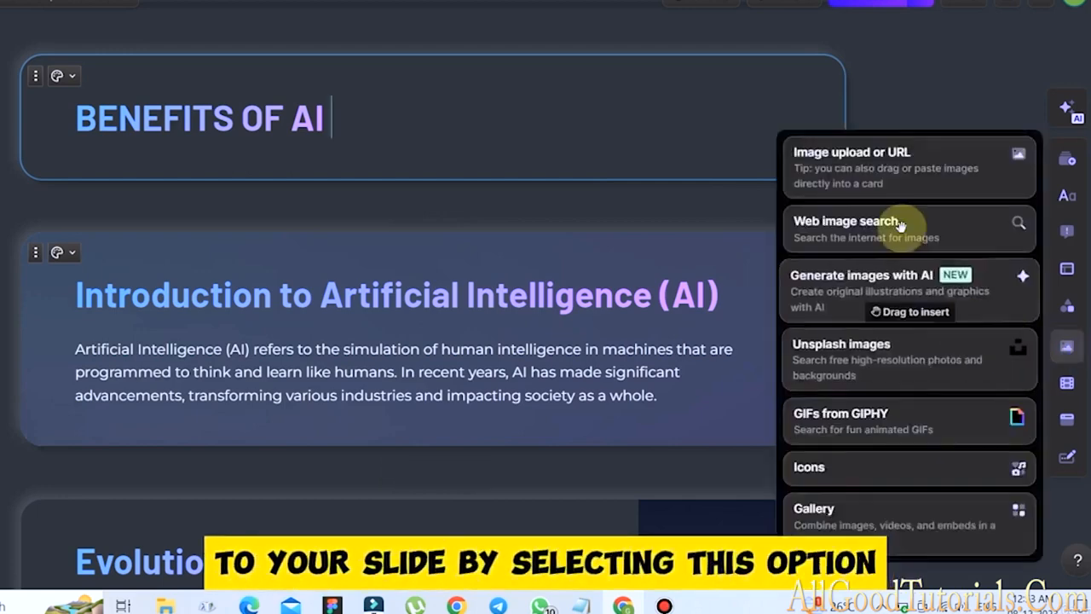
left_click(867, 174)
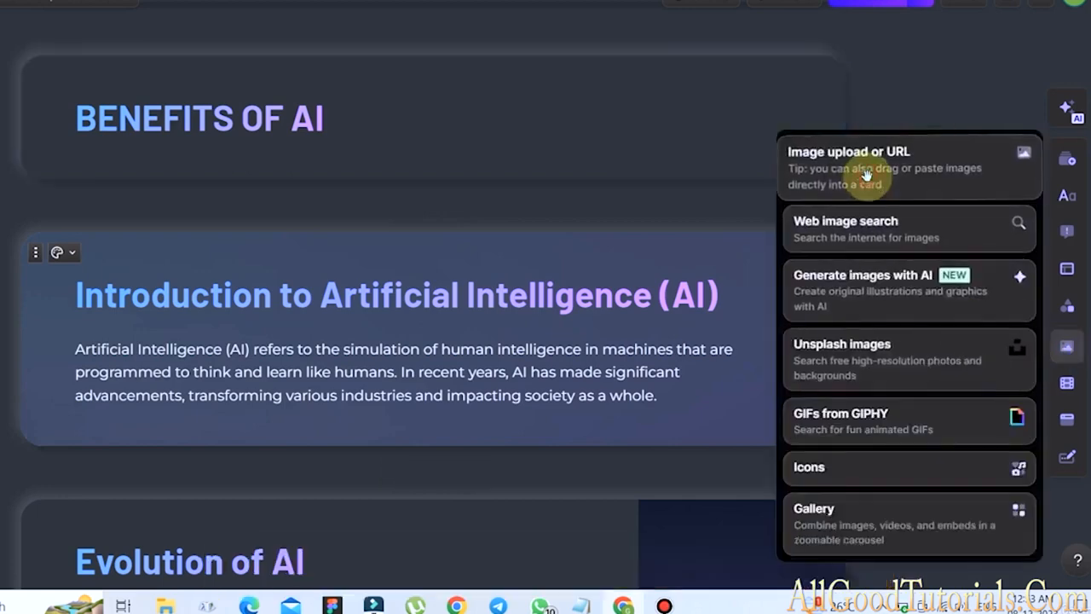
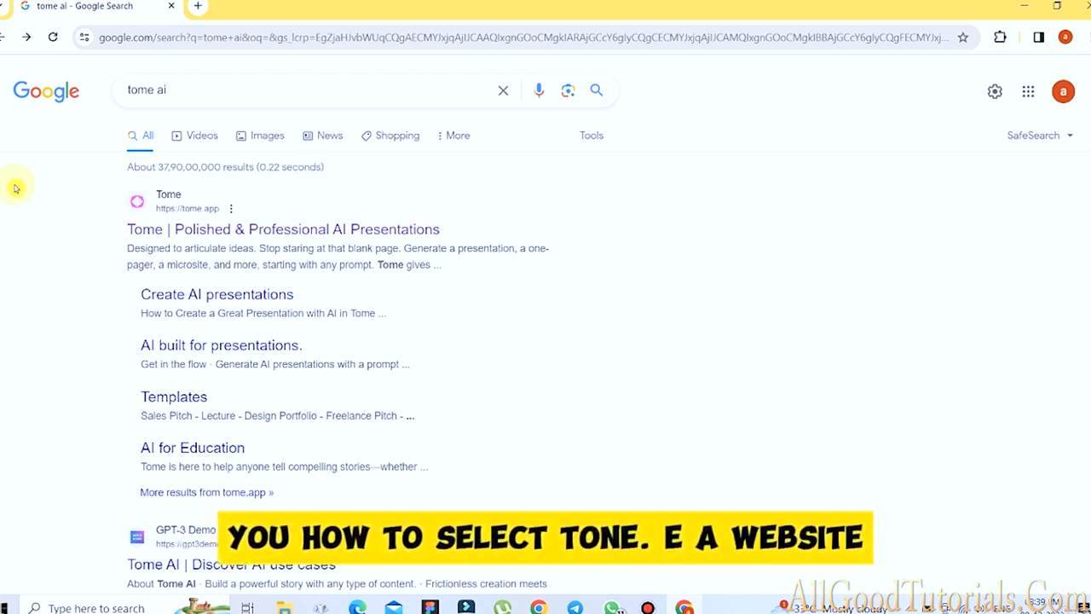
- Open the Tome website from the Google results and sign in with the existing Google account
left_click(199, 230)
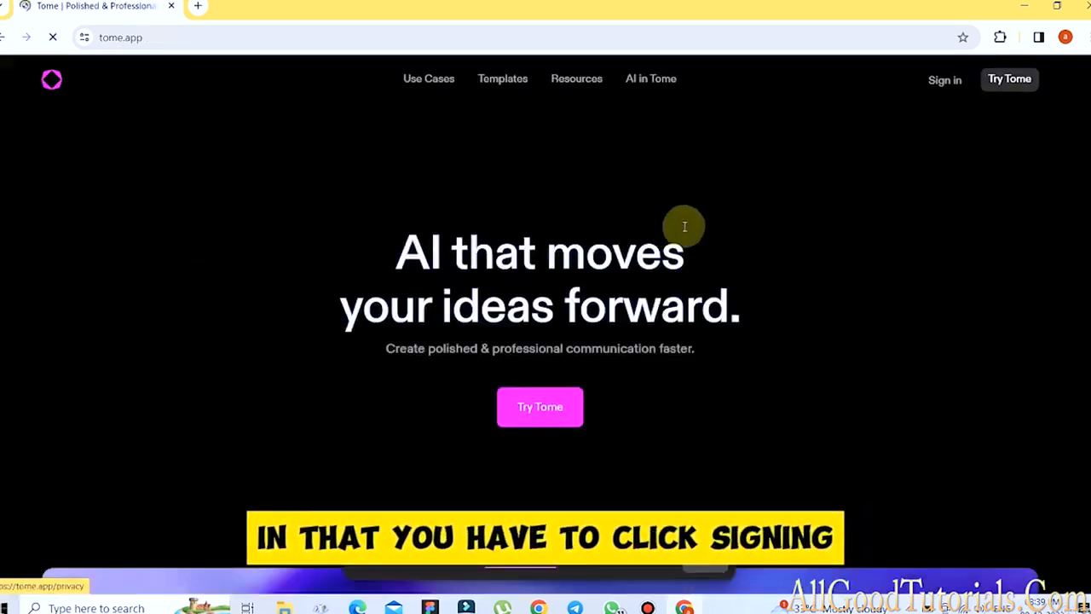
left_click(944, 80)
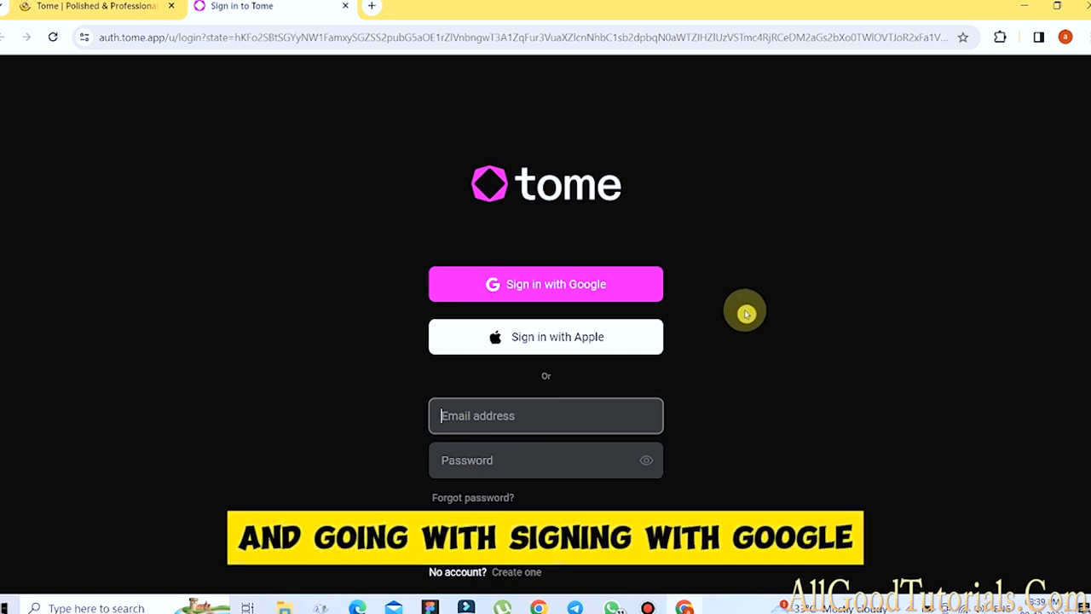
left_click(601, 286)
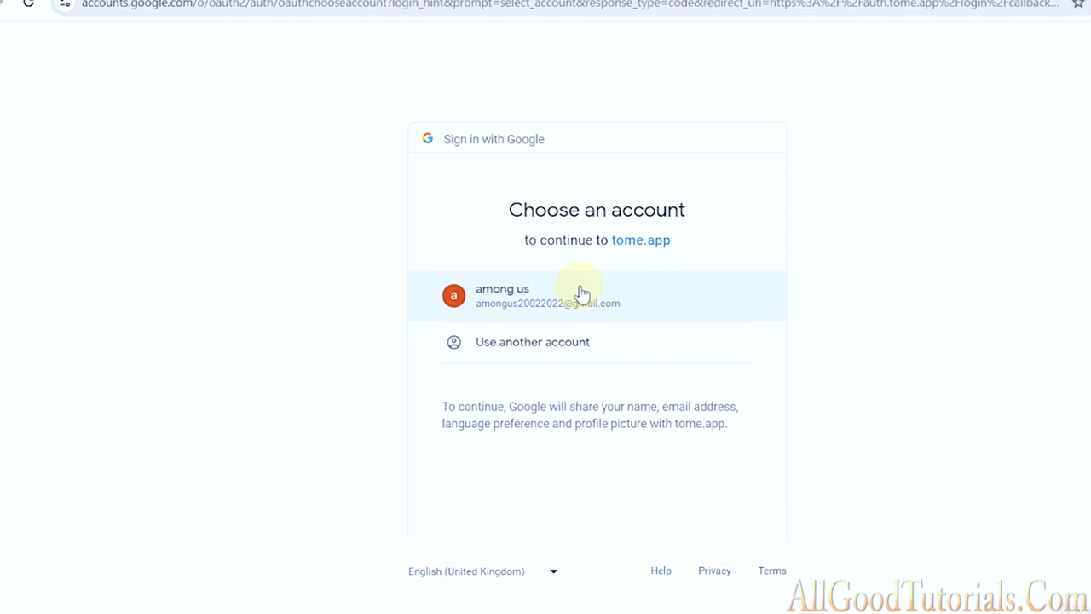
left_click(582, 293)
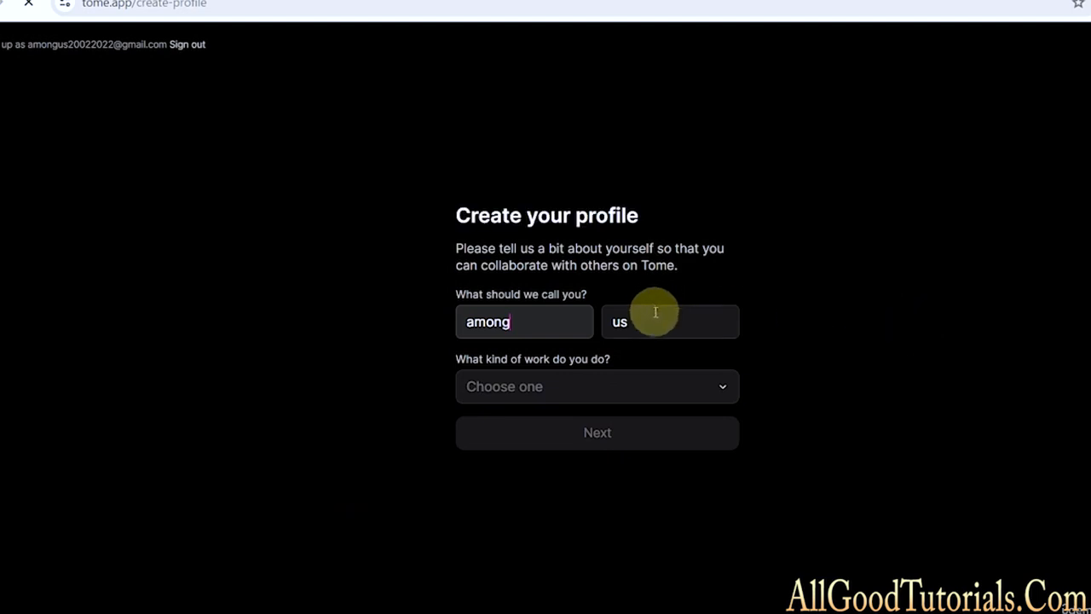
- Complete the profile with Student as the kind of work and continue to the workspace setup
left_click(532, 394)
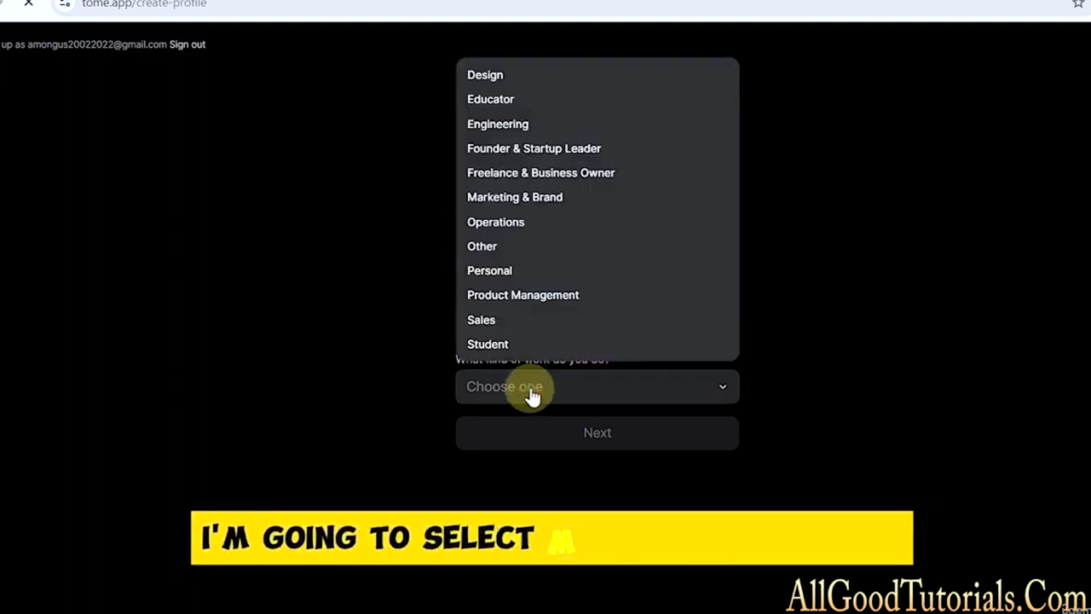
left_click(503, 345)
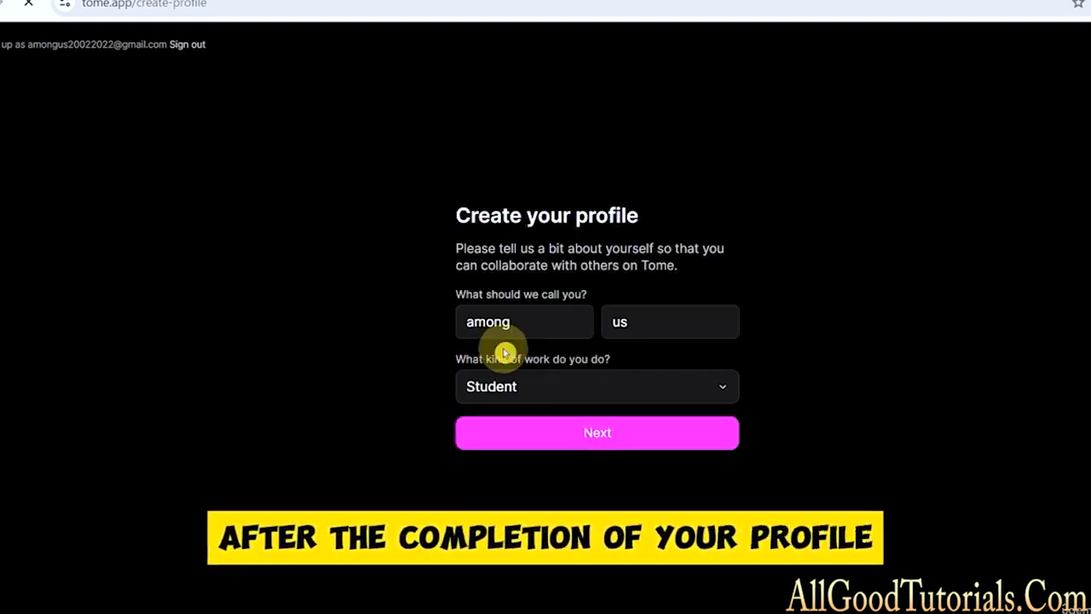
left_click(594, 435)
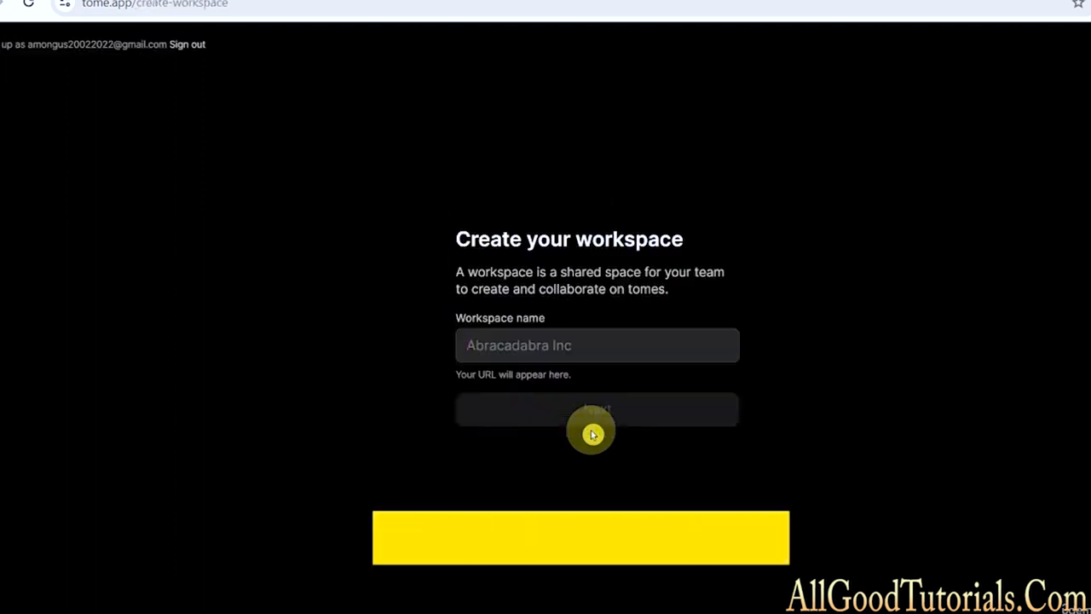
- Name the new workspace "FIRST PPT" and continue to the theme choice
left_click(532, 345)
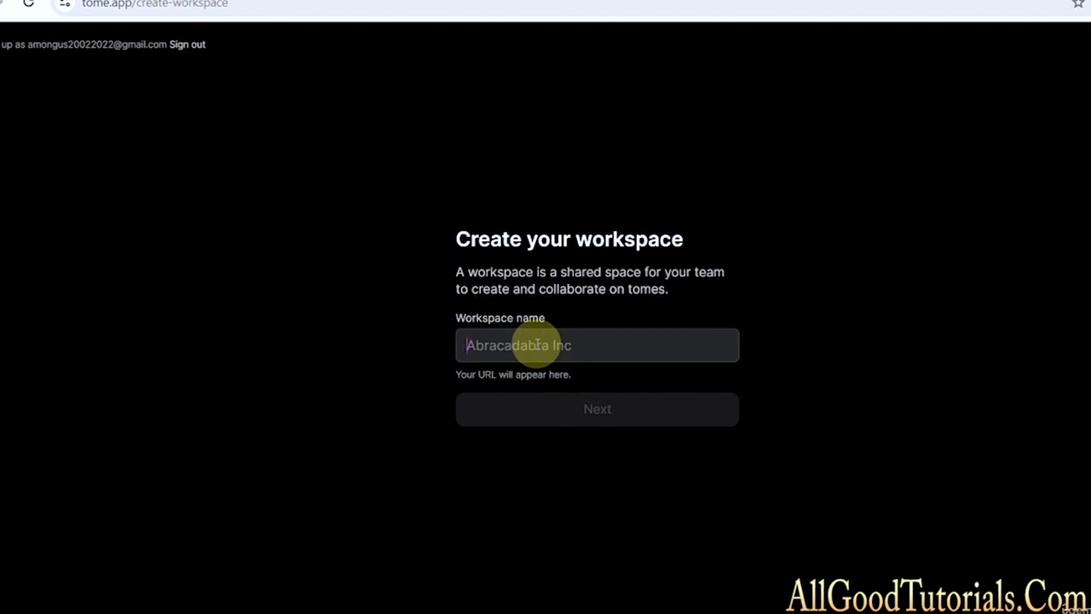
type("FIRST")
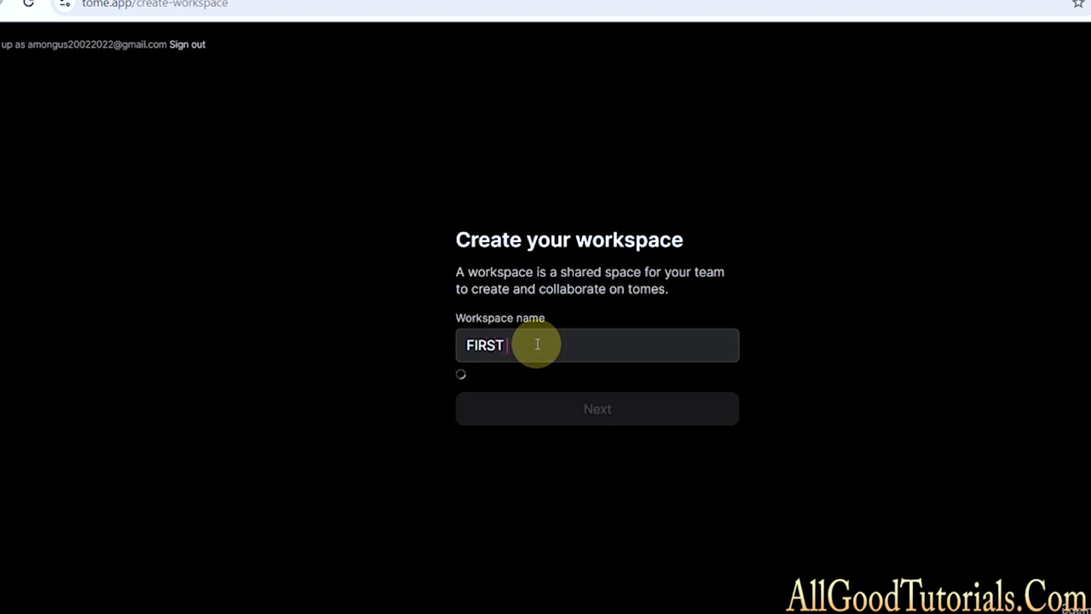
type(" PPT")
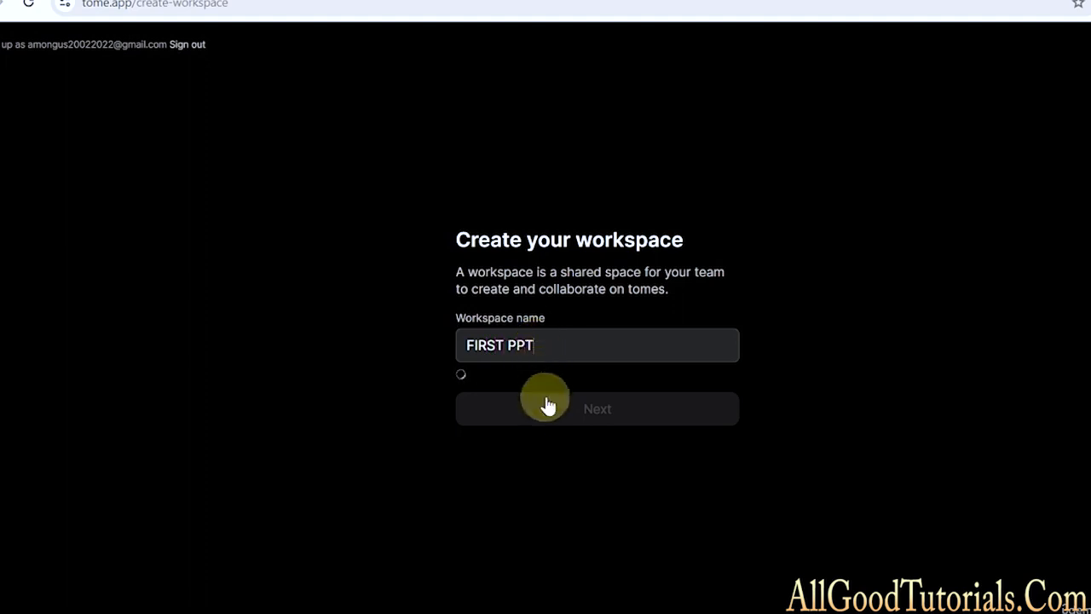
left_click(576, 415)
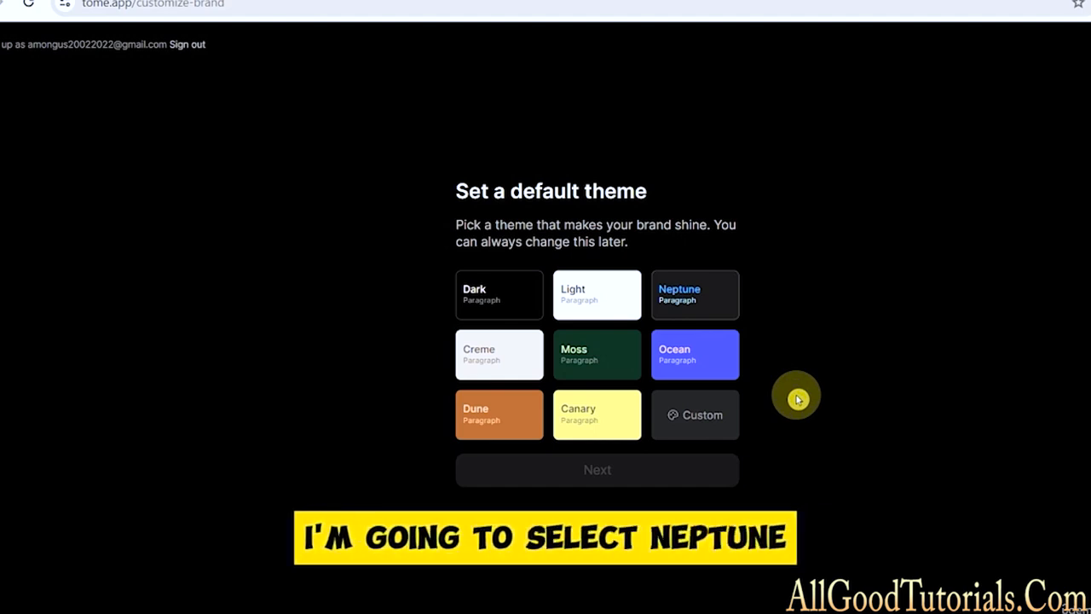
- Set Neptune as the default theme and choose the free Basic plan to finish the account setup
left_click(684, 305)
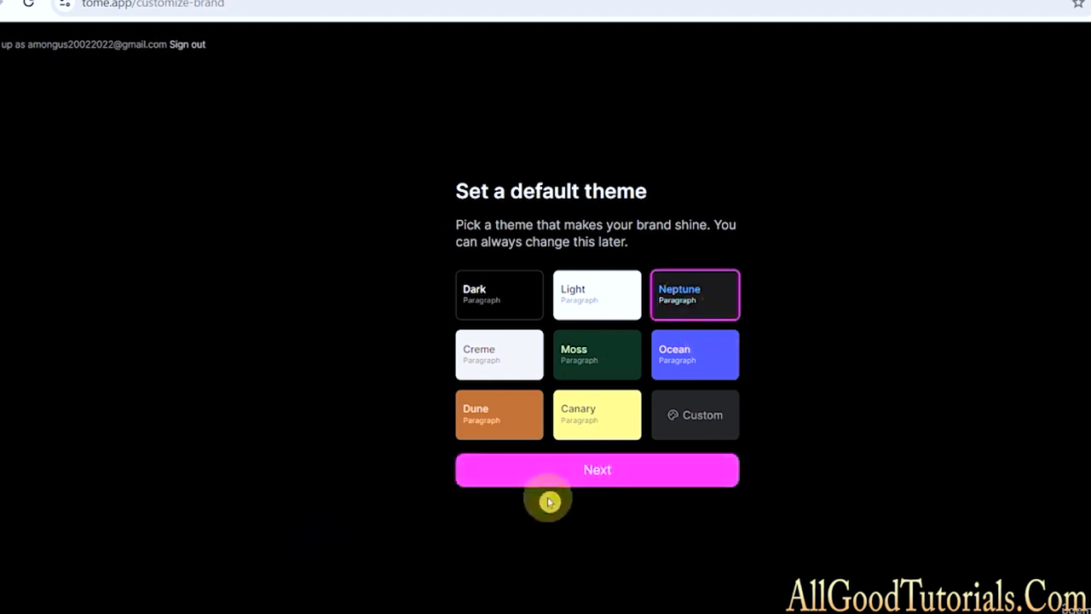
left_click(579, 484)
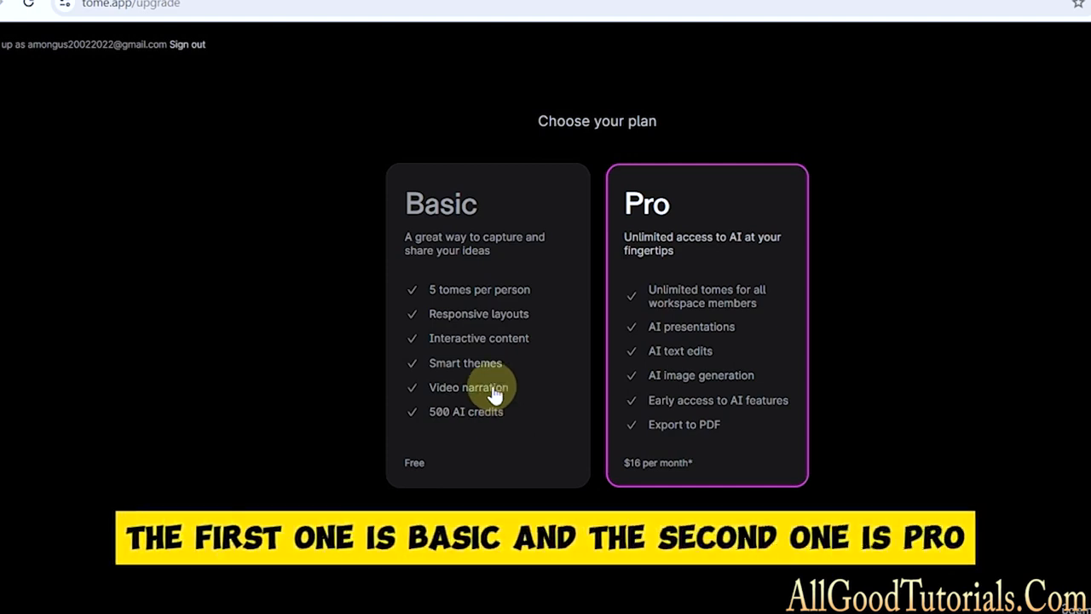
left_click(474, 411)
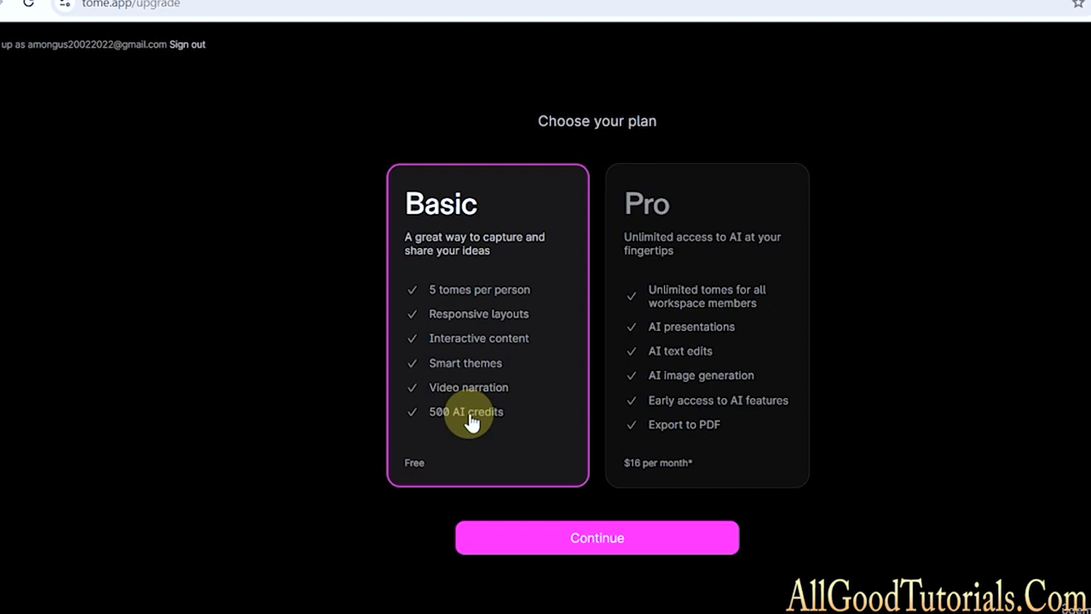
left_click(597, 536)
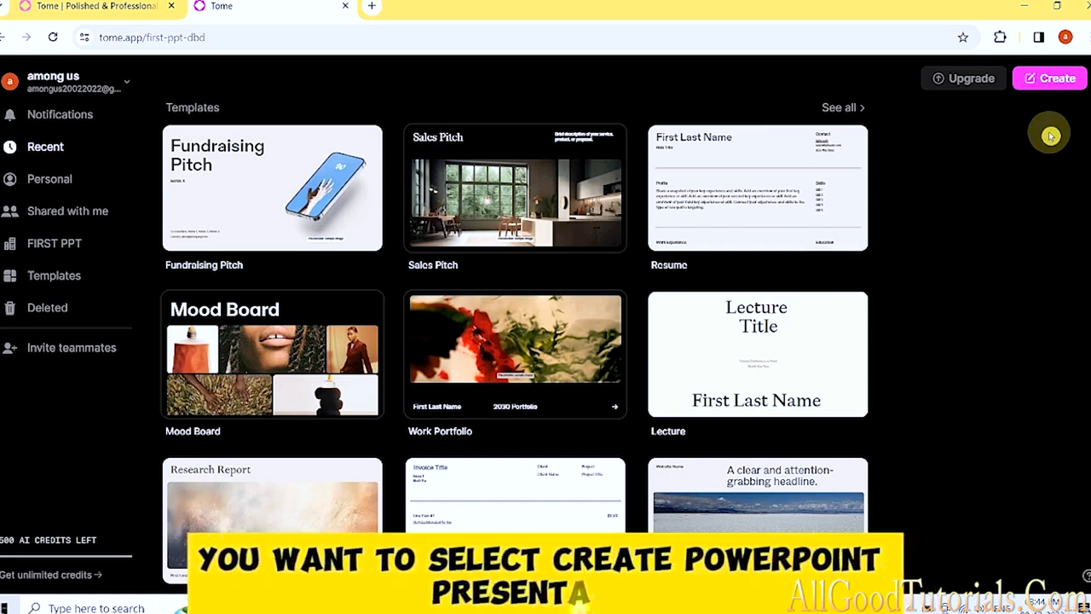
- Start a new presentation with AI and copy the topic "The Evolution of Video Games: From Pixels to Virtual Reality" from ppt.txt in Notepad
left_click(1055, 86)
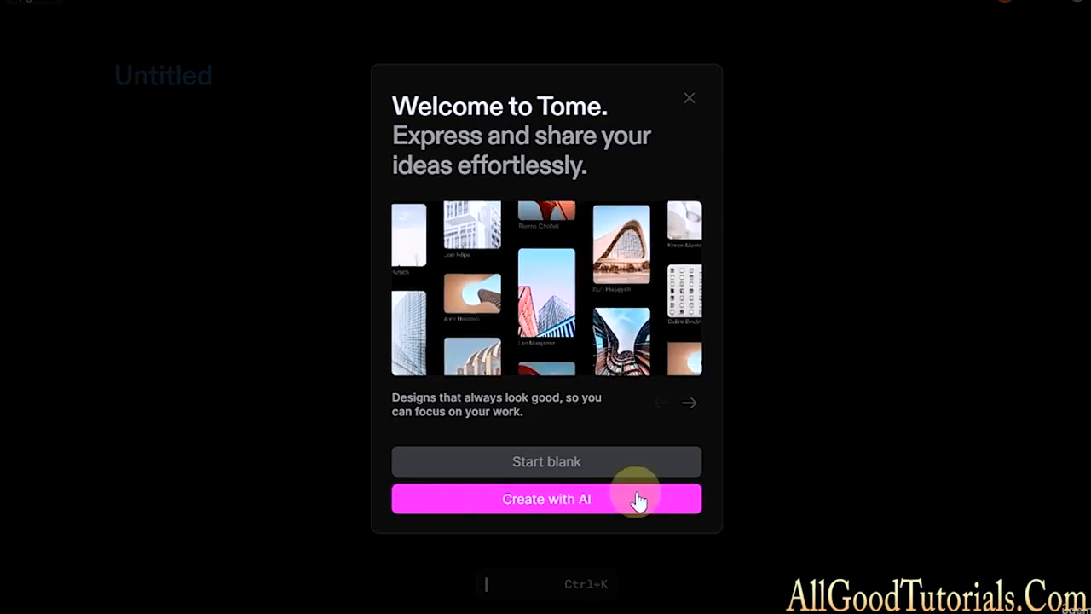
left_click(585, 501)
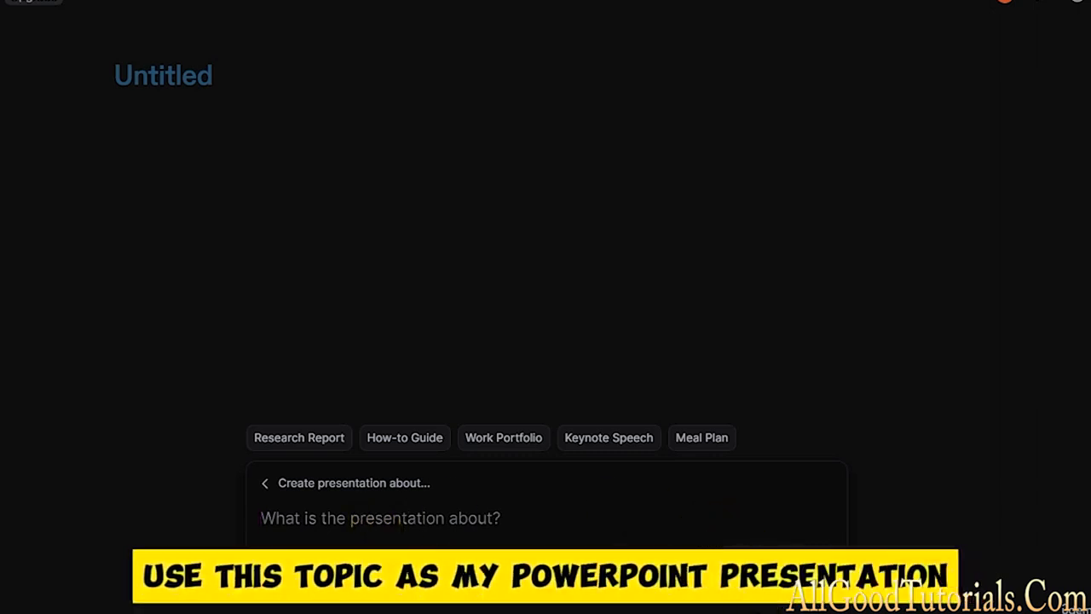
left_click(754, 613)
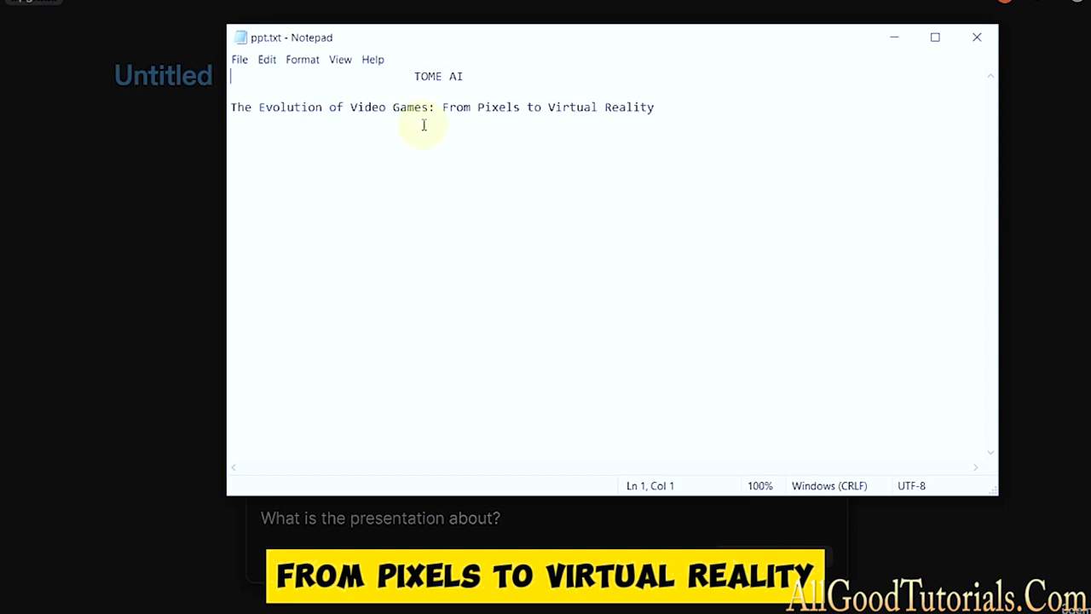
double_click(663, 109)
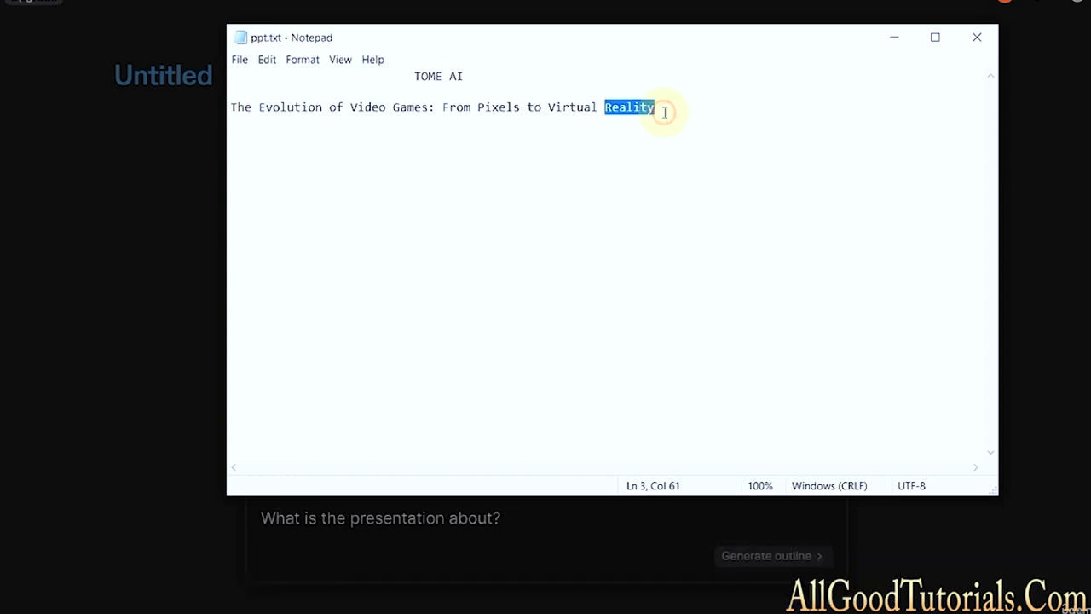
left_click(662, 110)
left_click_drag(662, 110, 244, 88)
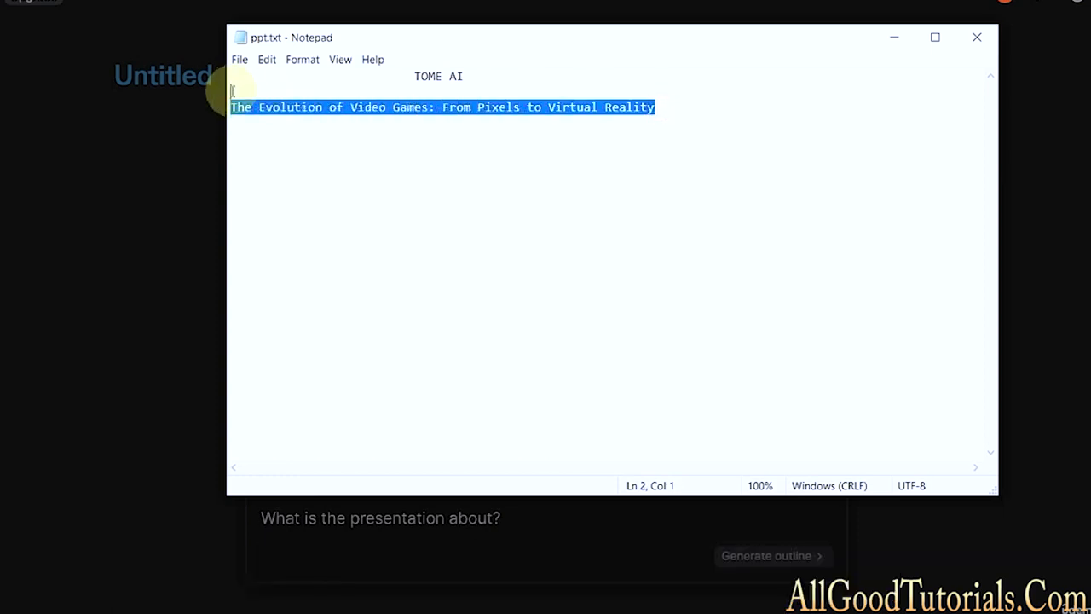
right_click(259, 109)
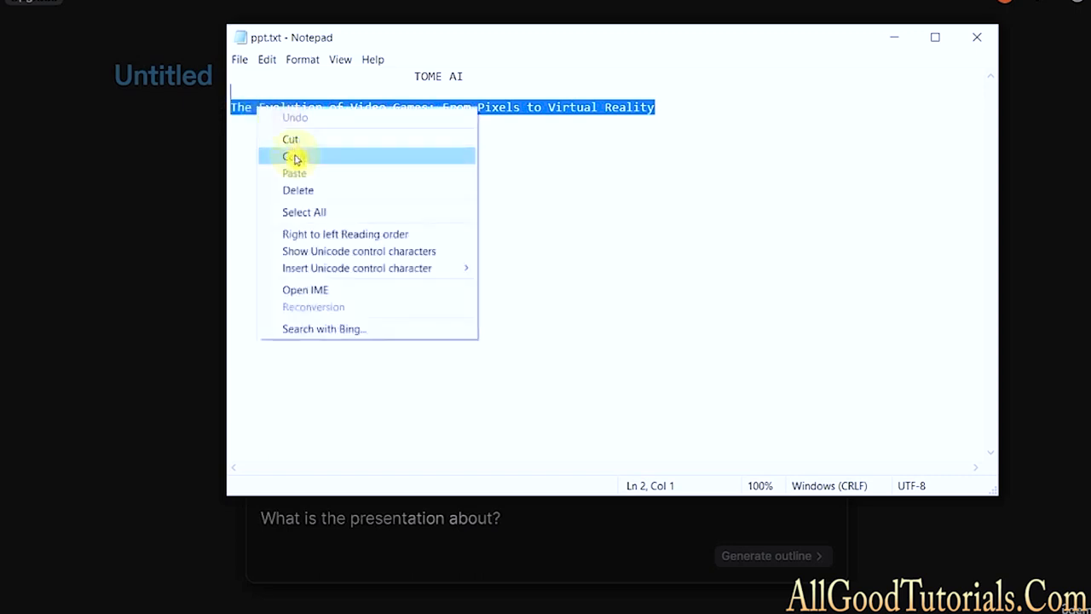
left_click(289, 156)
- Paste the copied topic as the presentation's subject in Tome and generate the outline
left_click(373, 526)
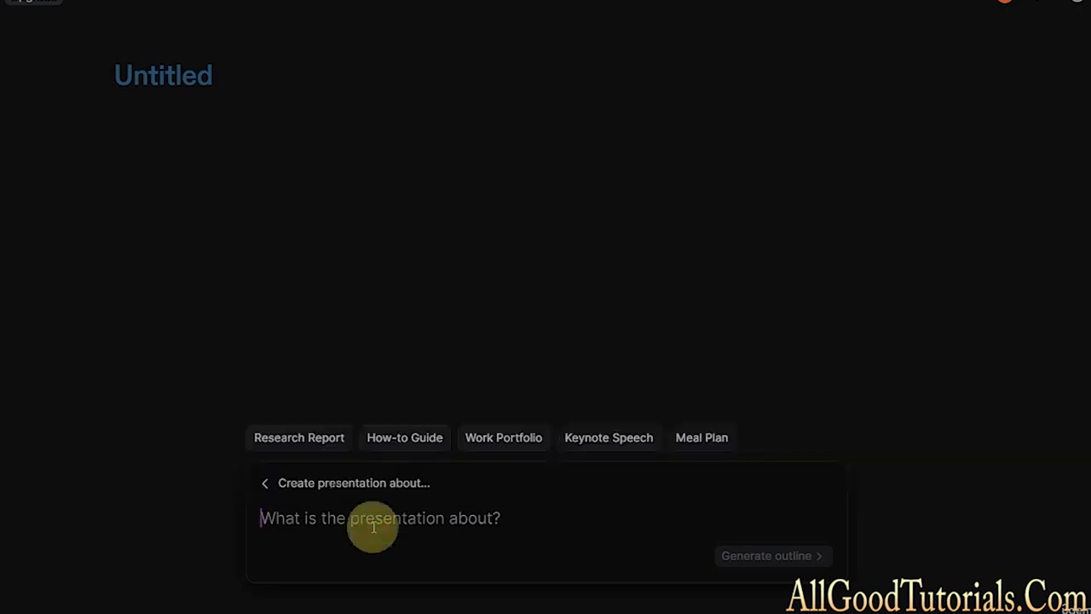
key("ctrl+v")
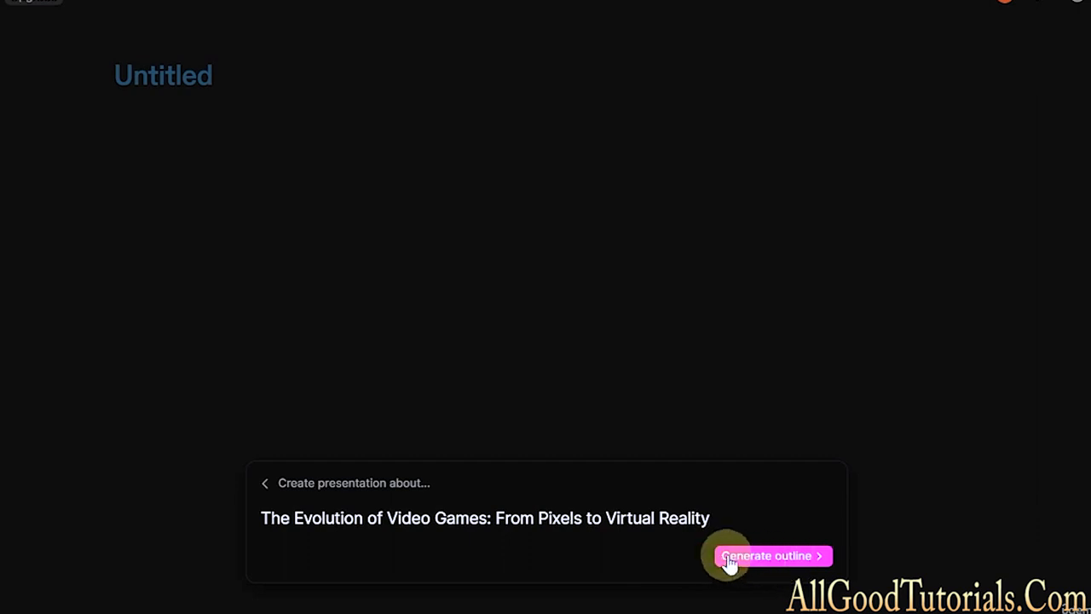
left_click(756, 558)
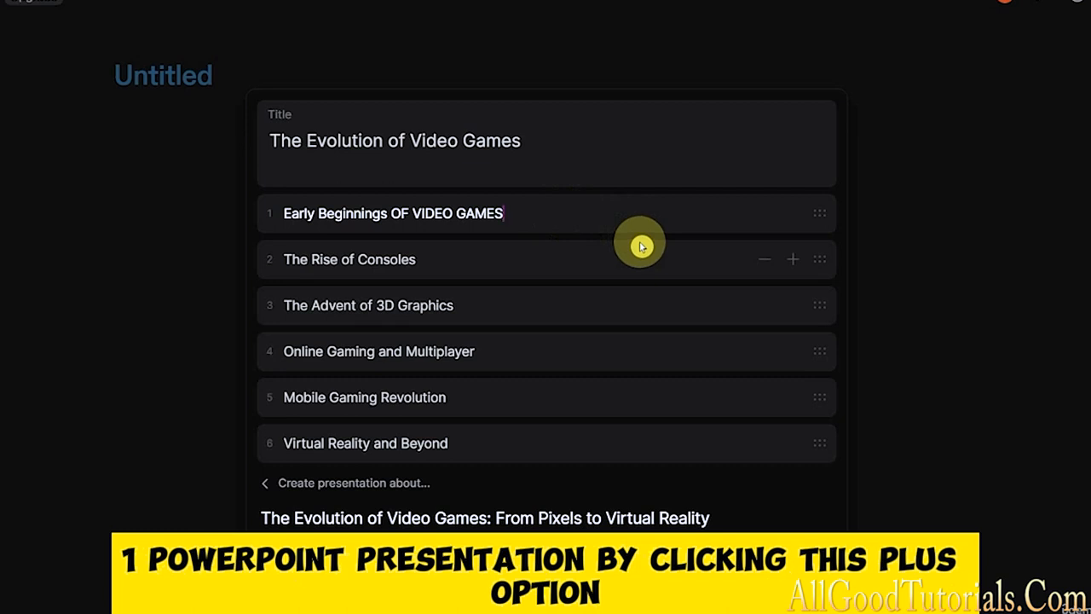
- Add an outline item below "The Rise of Consoles" with the text "BENEFITS O VIDEO GAMES"
left_click(792, 261)
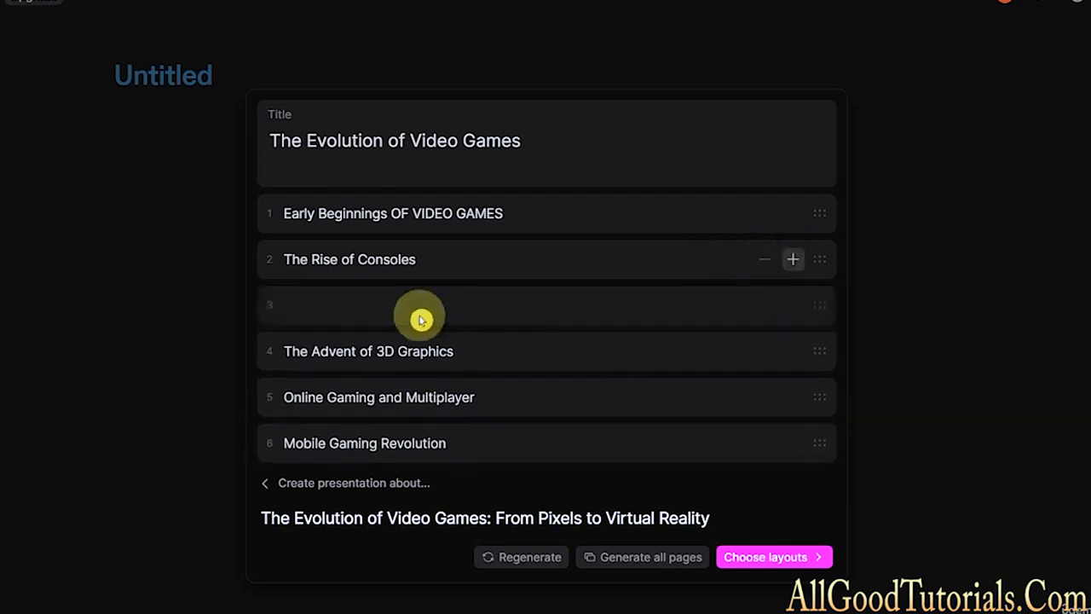
type("B")
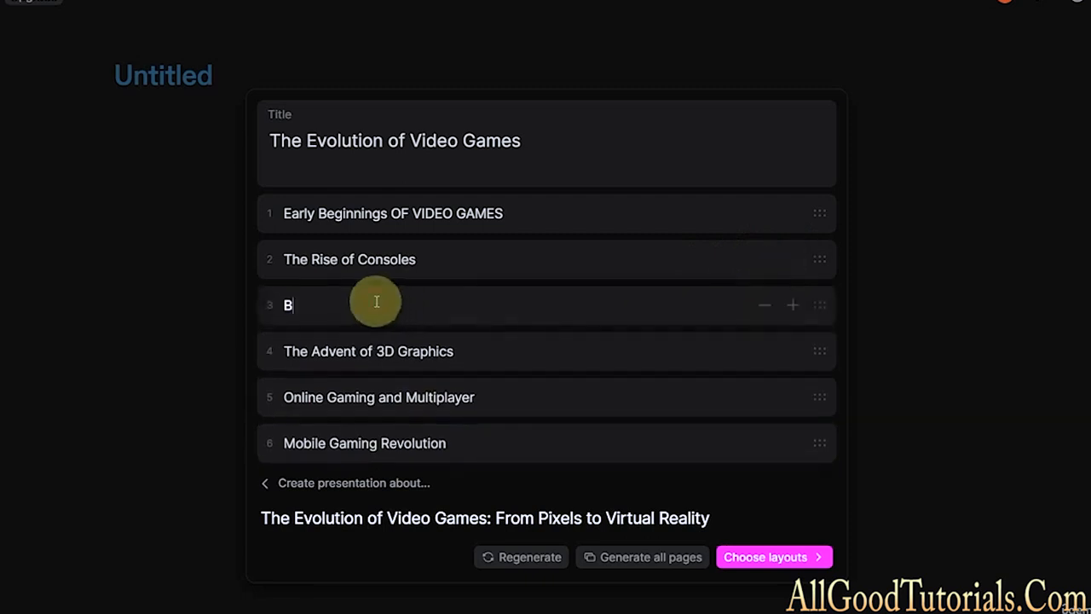
type("ENEFITS O VIDEO HGAME")
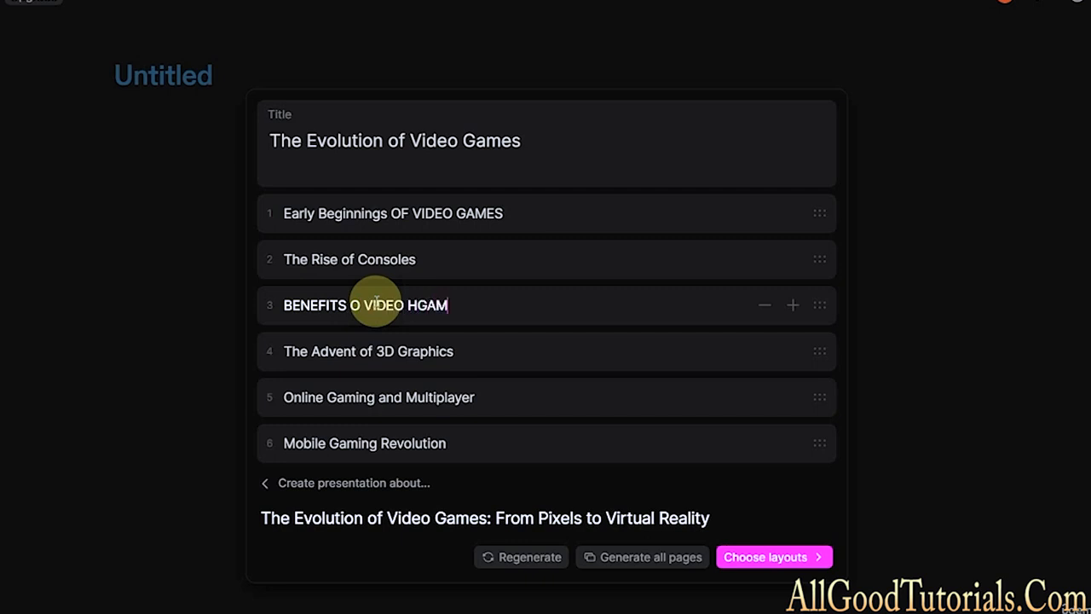
key("BackSpace")
key("BackSpace")
key("BackSpace")
key("BackSpace")
key("BackSpace")
type("GAMES")
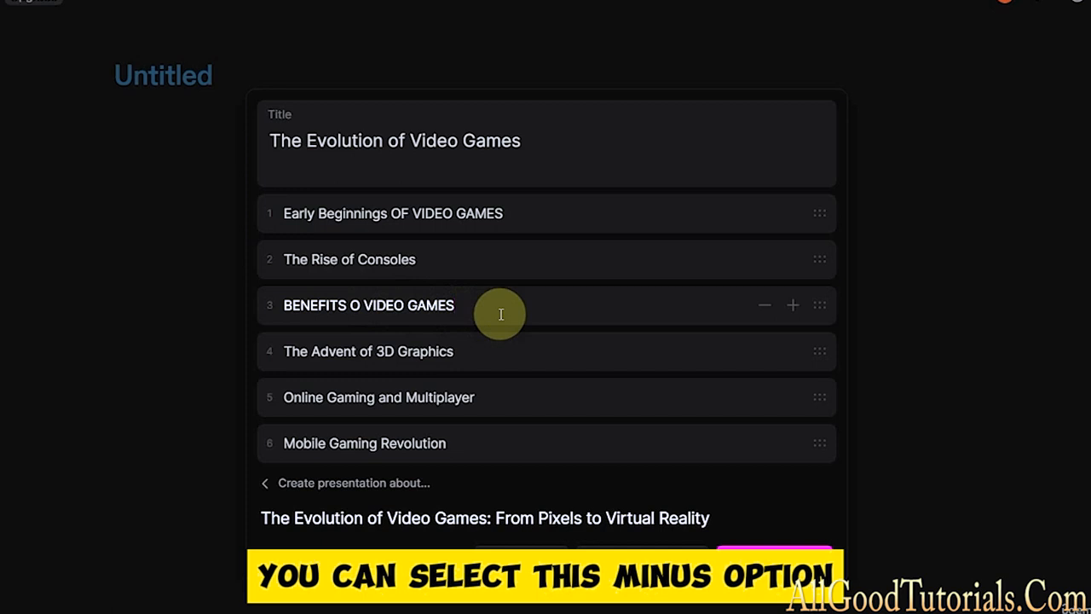
- Remove "The Rise of Consoles" from the outline and correct the added item to "BENEFITS OF VIDEO GAMES"
left_click(766, 260)
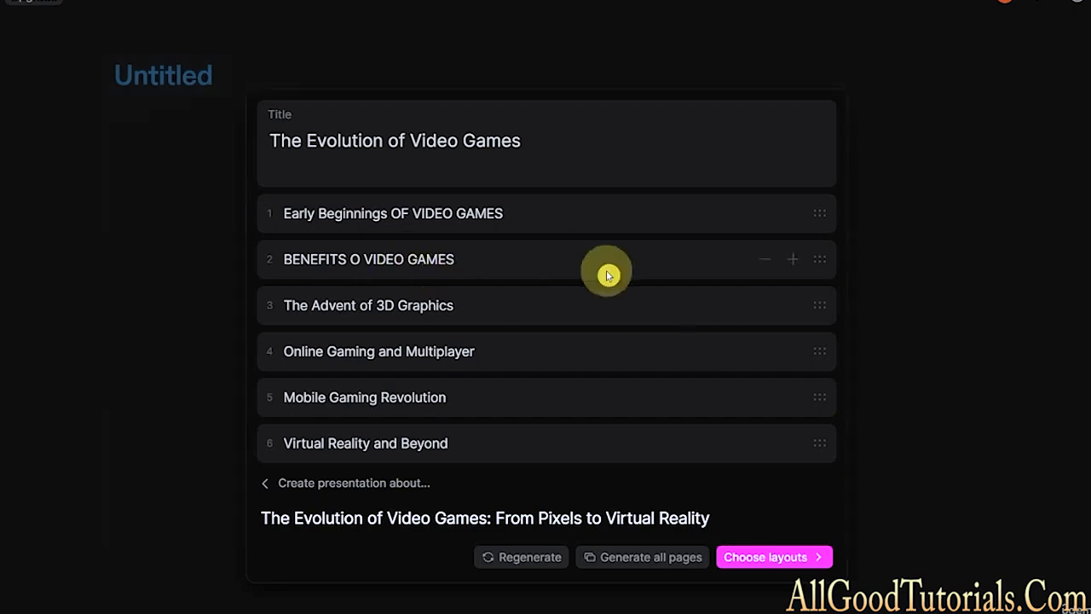
left_click(358, 259)
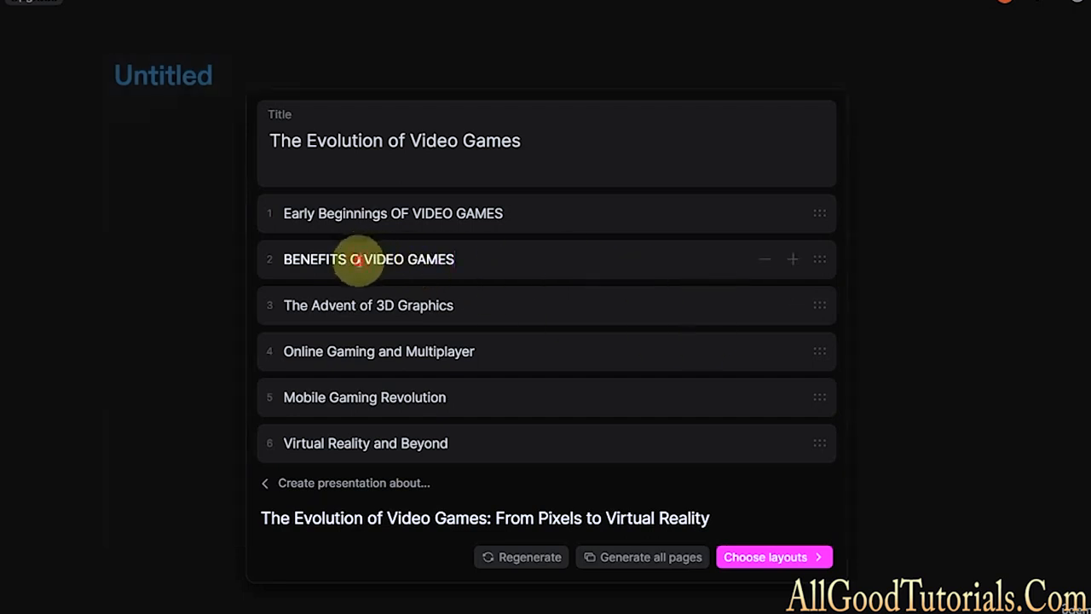
type("F")
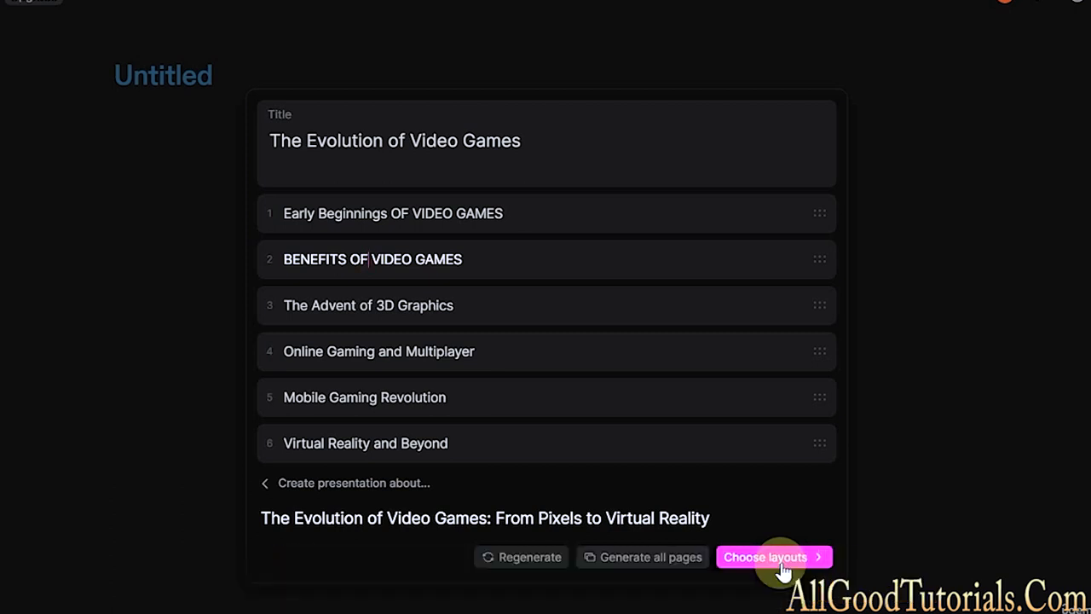
- Proceed to the layouts, give the title page the third layout with an image beside the centered title, and generate all pages
left_click(780, 565)
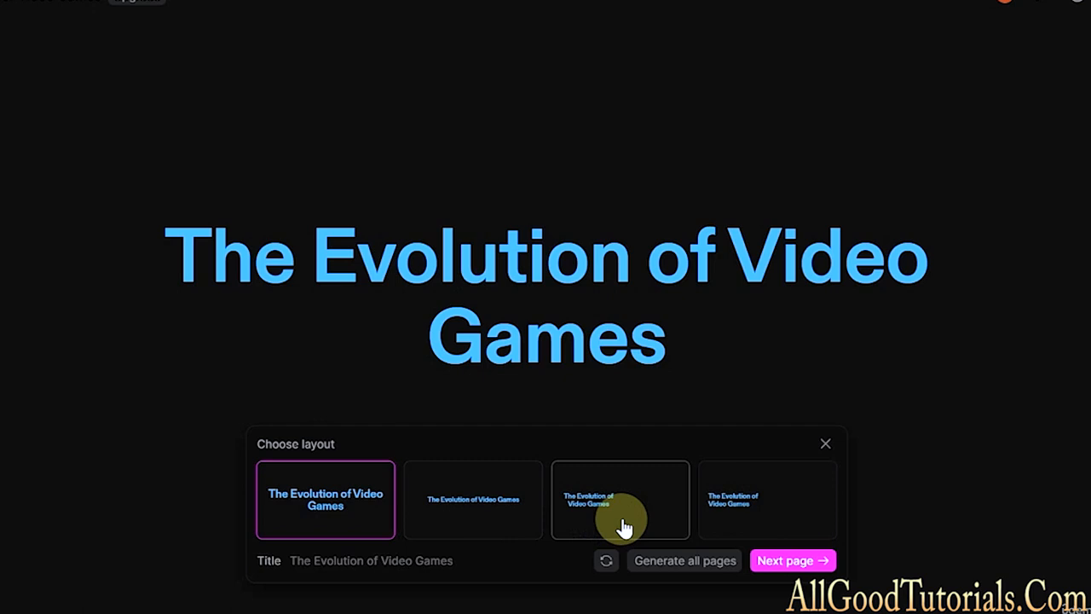
left_click(625, 526)
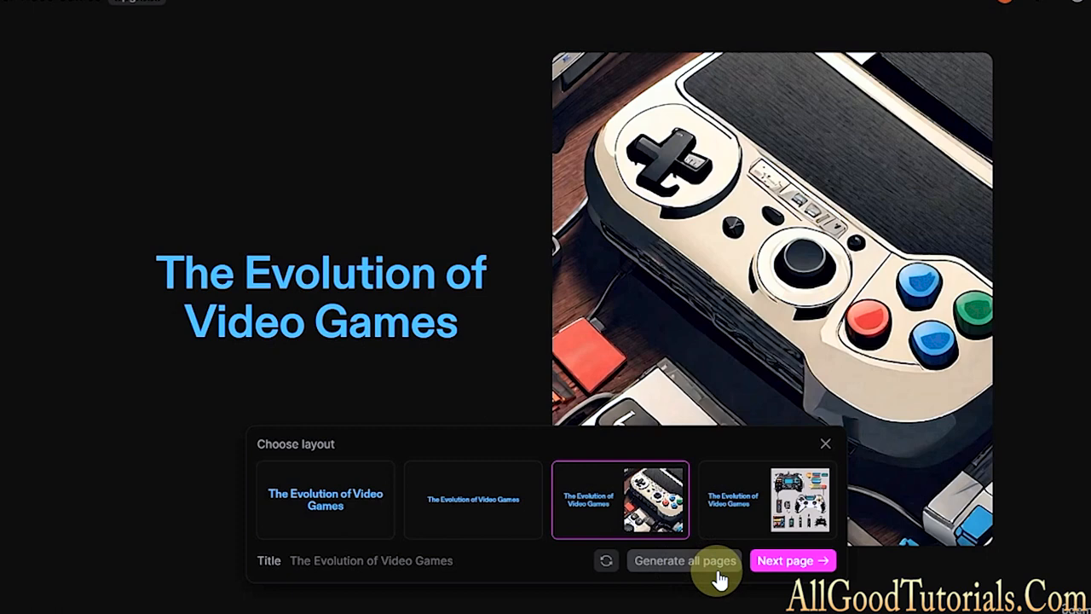
left_click(718, 572)
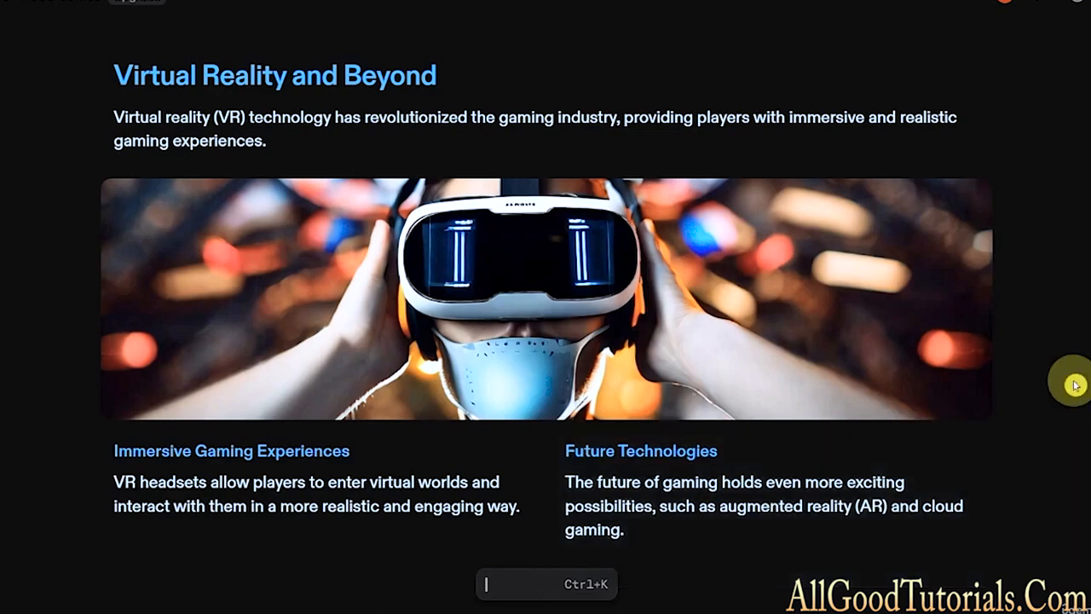
- Review the generated pages of the video games presentation, checking each page's images and descriptions
scroll(1075, 385, "up", 10)
scroll(1075, 385, "up", 3)
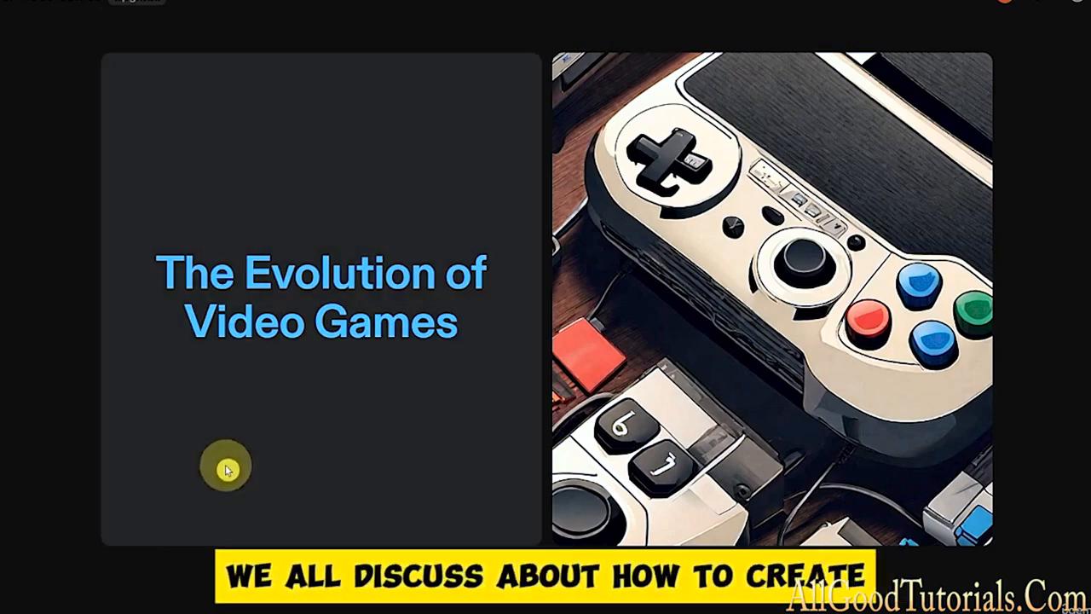
left_click(226, 470)
left_click(226, 470)
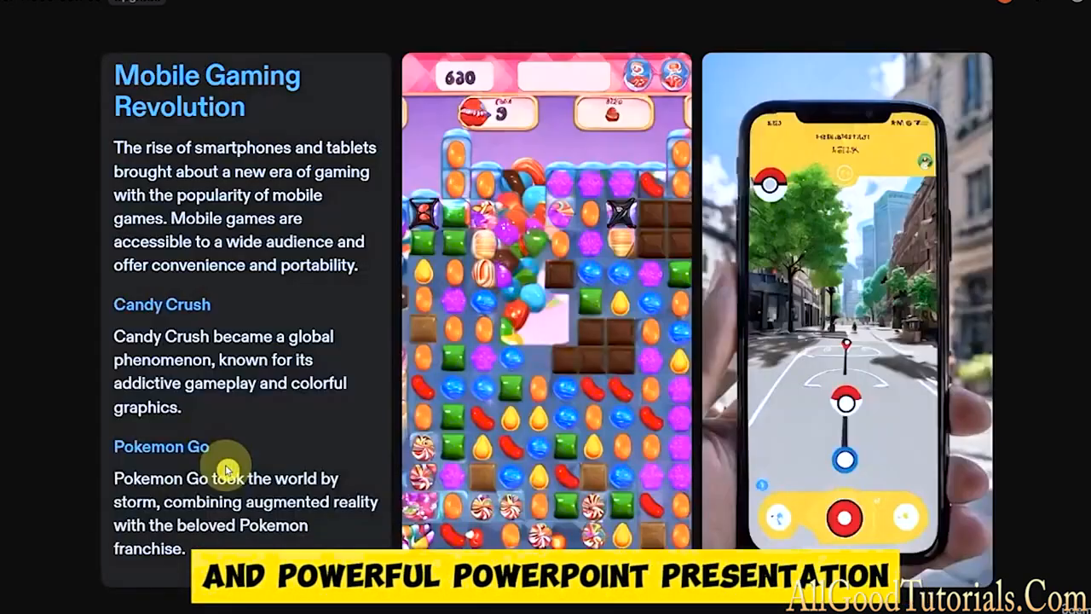
left_click(226, 470)
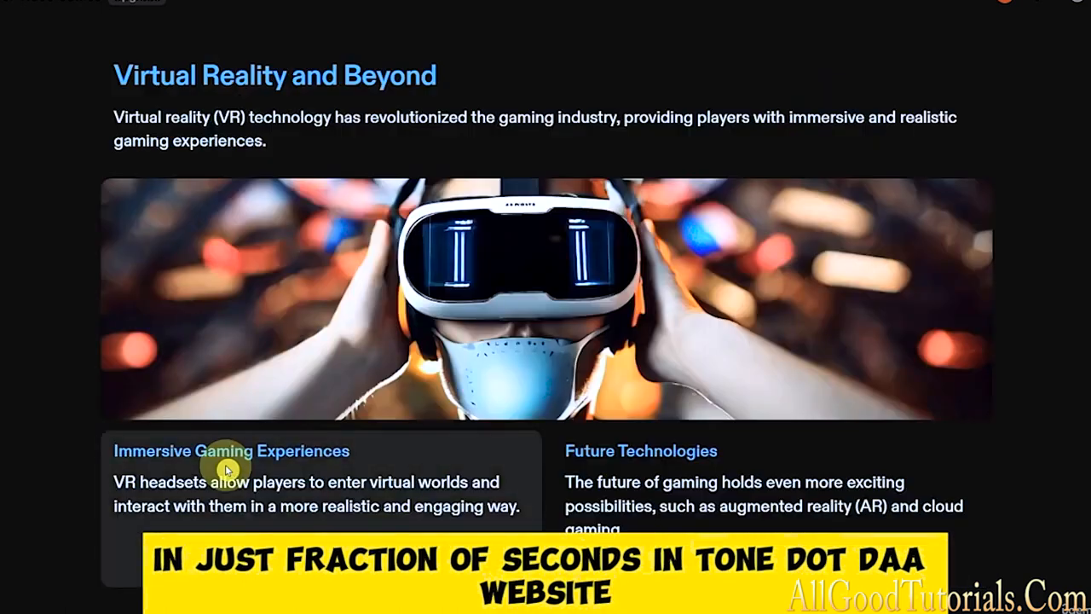
left_click(226, 470)
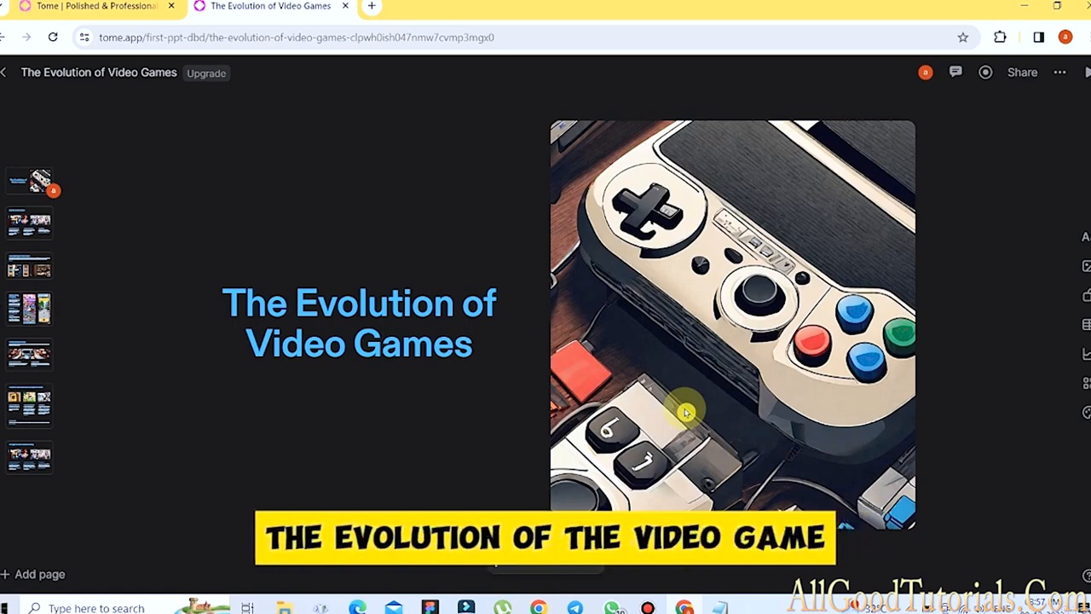
scroll(687, 413, "down", 3)
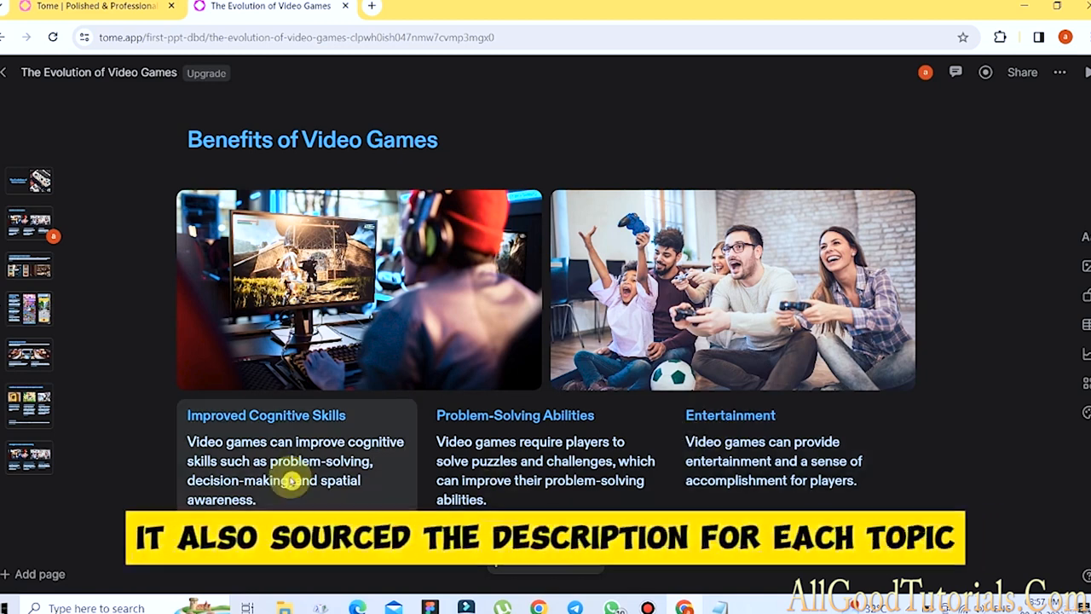
- Replace the word "Games" in the title page's heading with "GAMES" in capitals
scroll(417, 386, "down", 3)
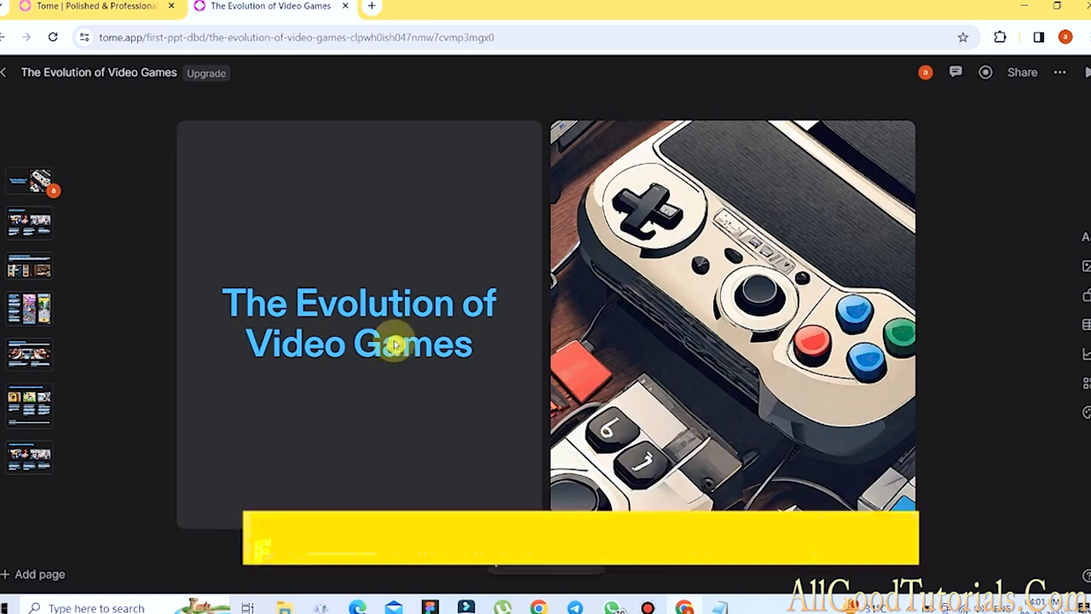
left_click(395, 344)
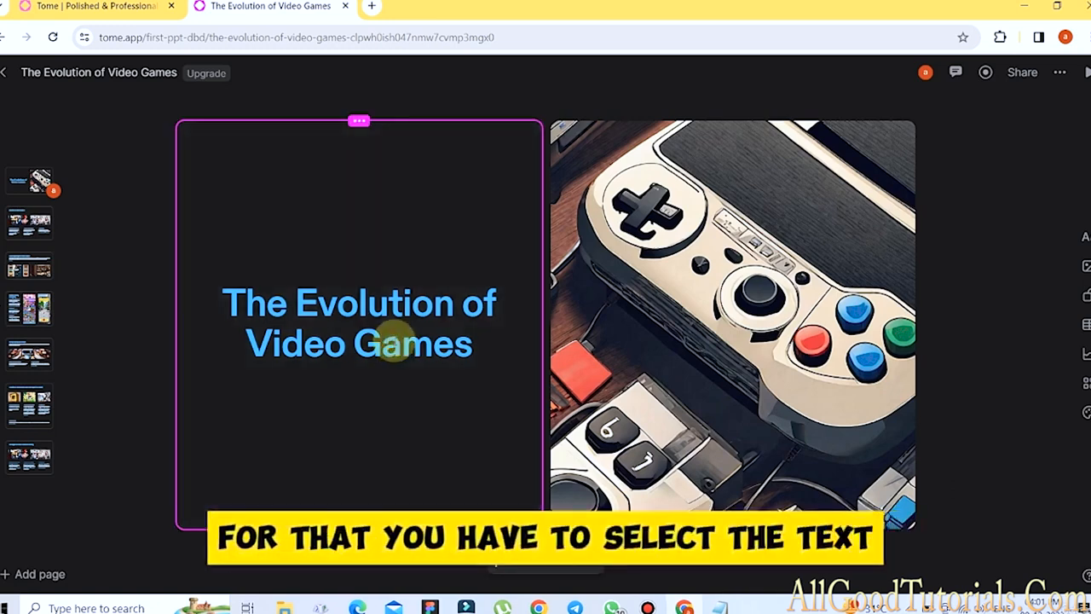
left_click(471, 346)
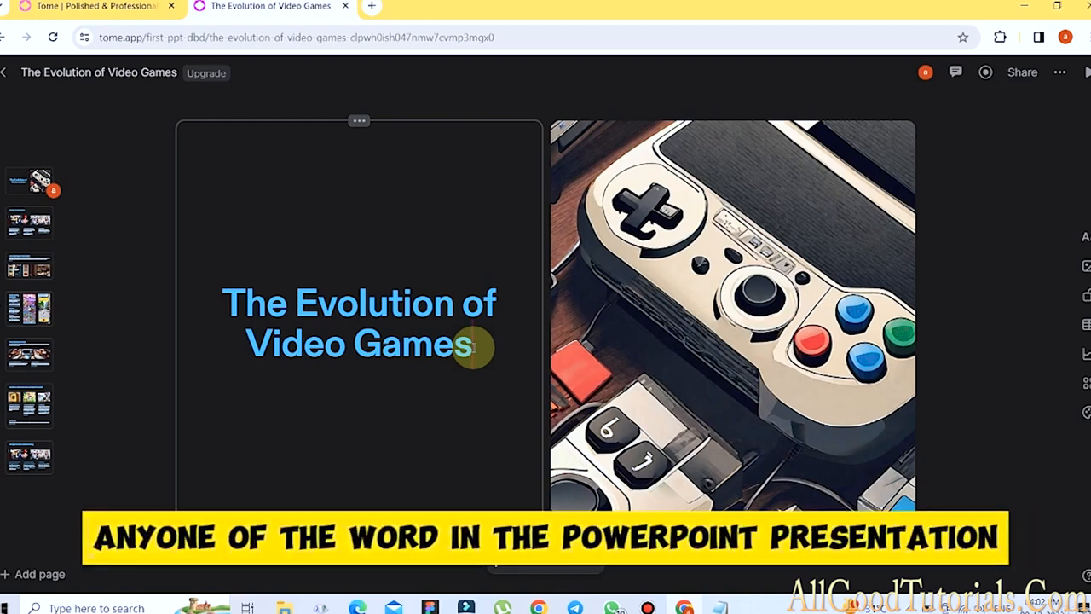
key("BackSpace")
key("BackSpace")
key("BackSpace")
key("BackSpace")
key("BackSpace")
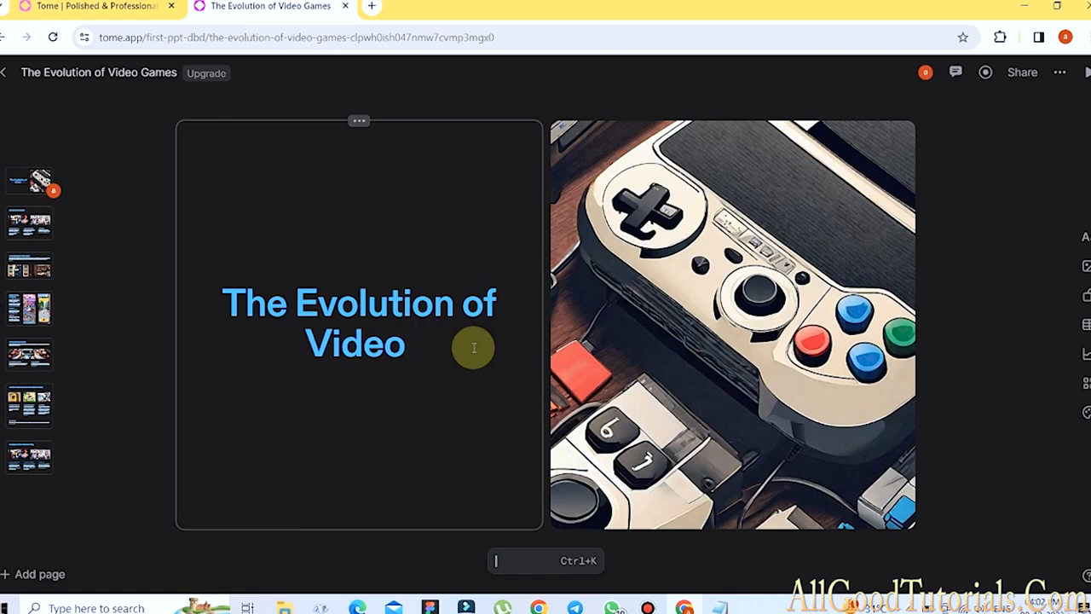
type("GAMES")
- Keep the Title text style for the whole heading and set its text colour to purple
key("ctrl+a")
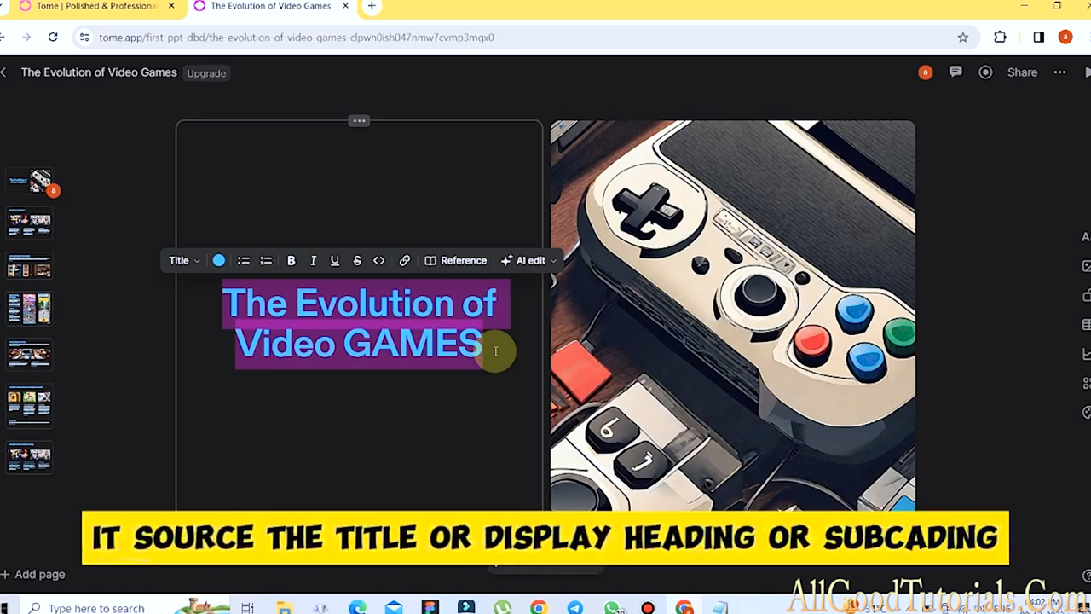
left_click(179, 260)
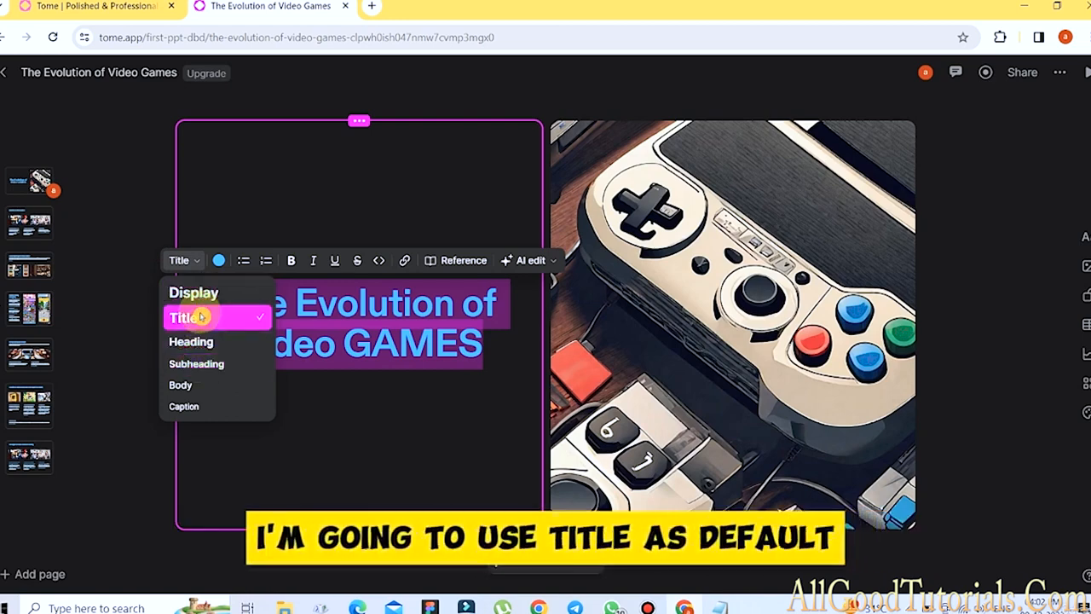
left_click(219, 262)
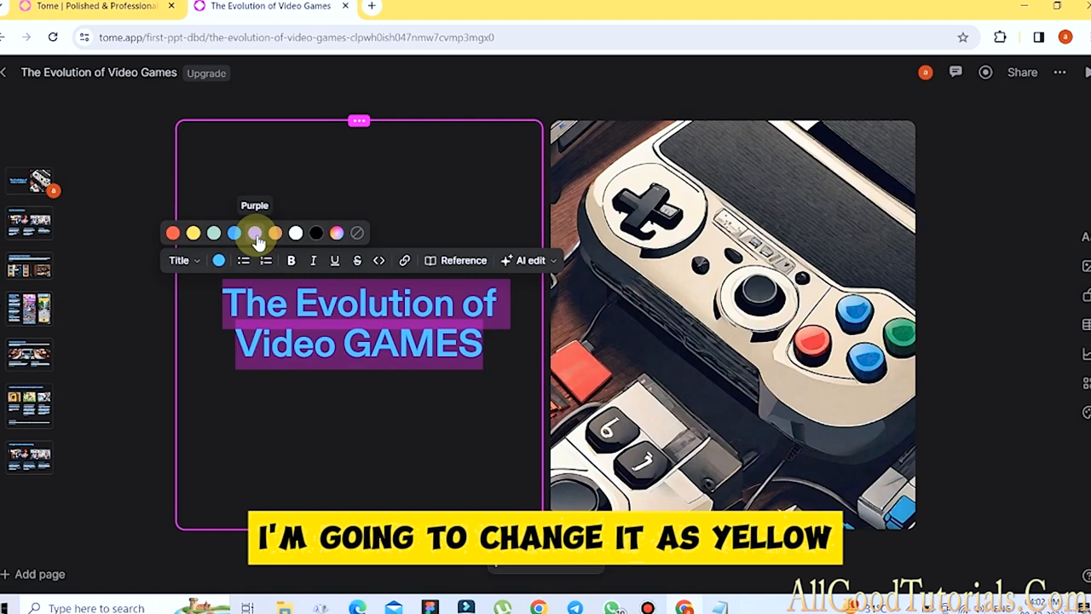
left_click(193, 233)
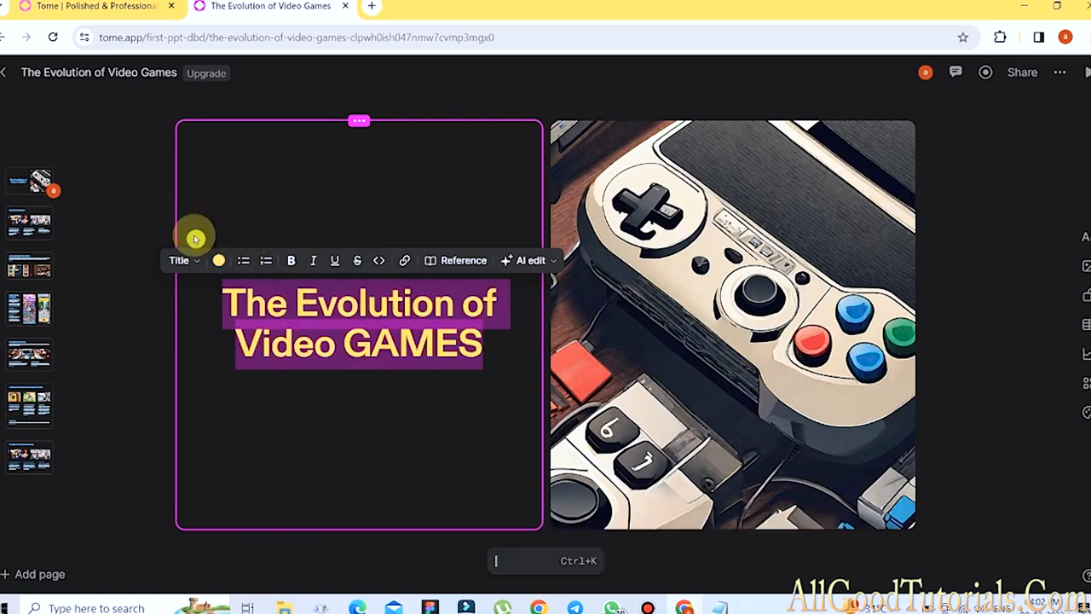
left_click(219, 262)
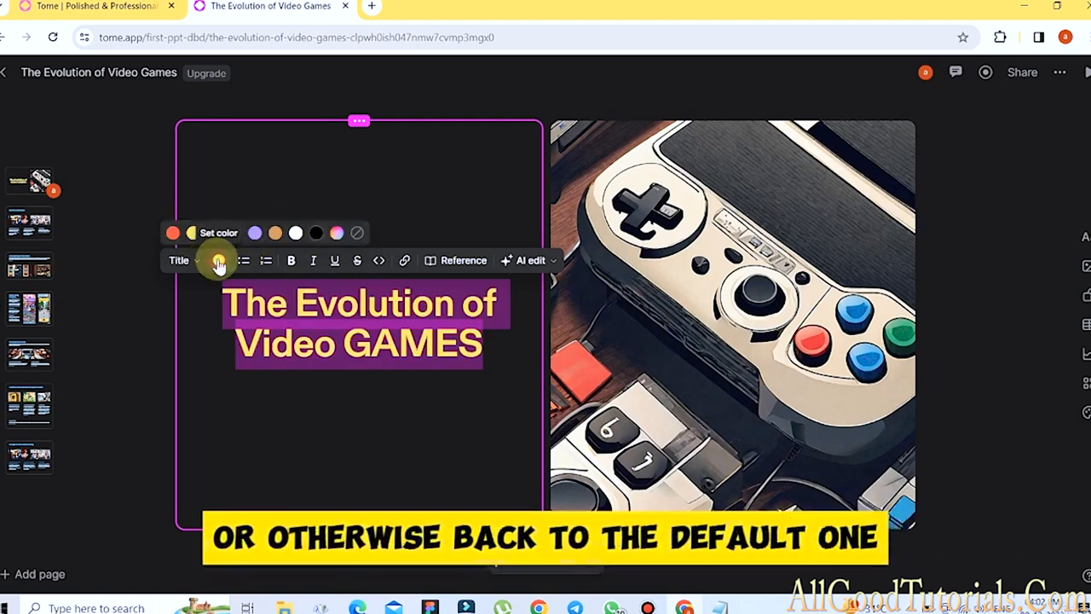
left_click(254, 234)
- Format the whole title in bold and italics, without a bulleted list
left_click(244, 260)
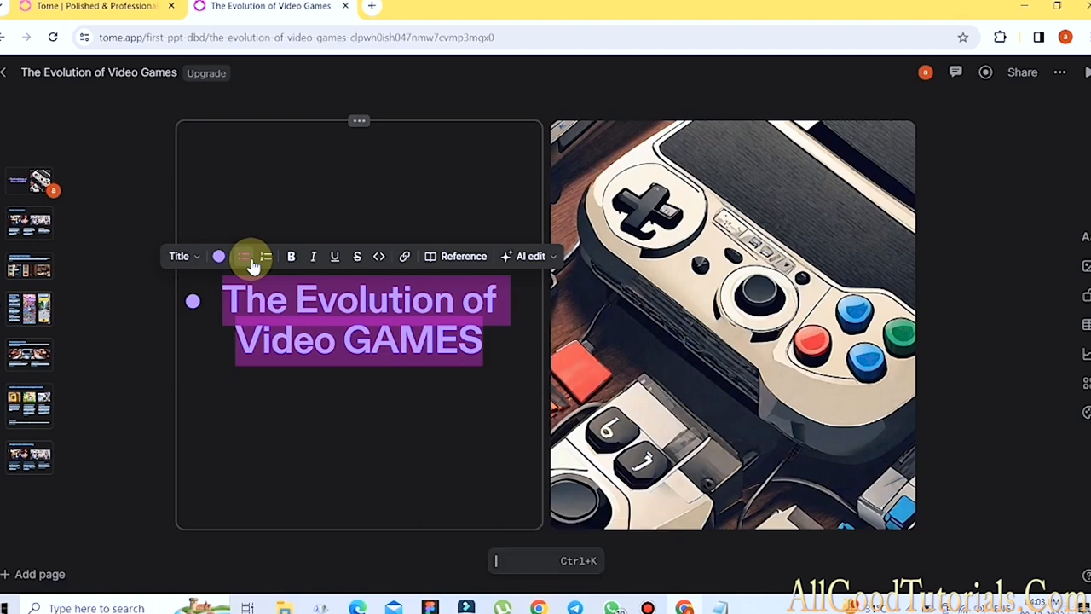
key("ctrl+z")
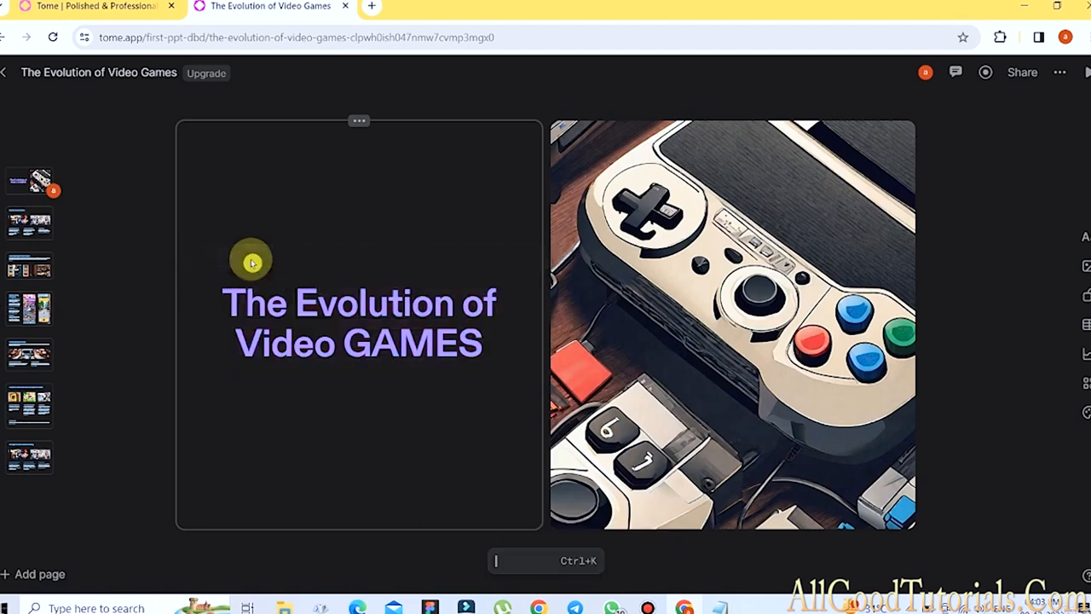
left_click_drag(220, 281, 487, 346)
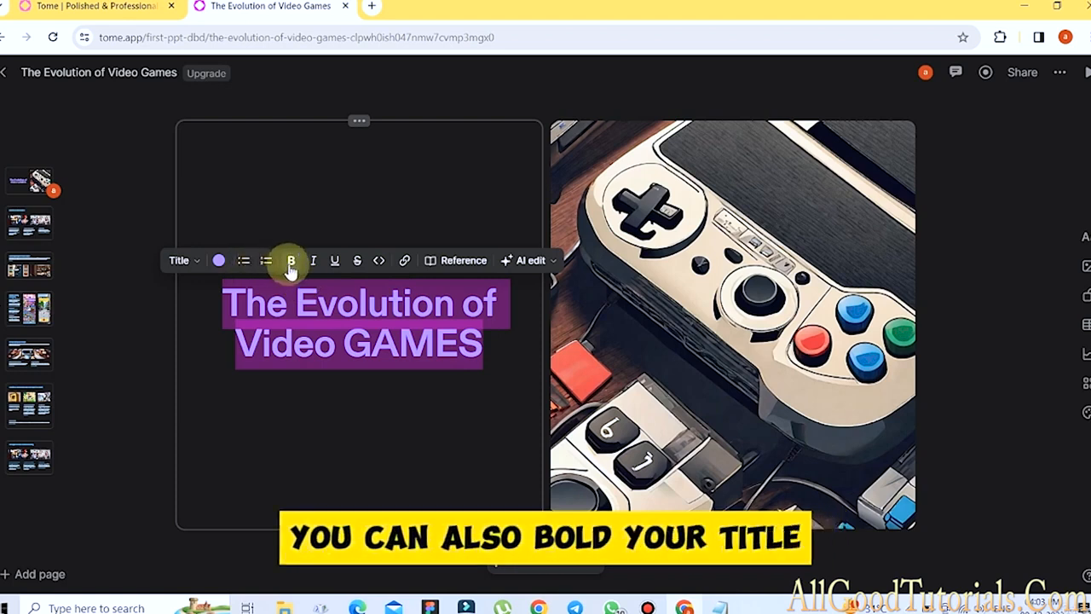
left_click(290, 263)
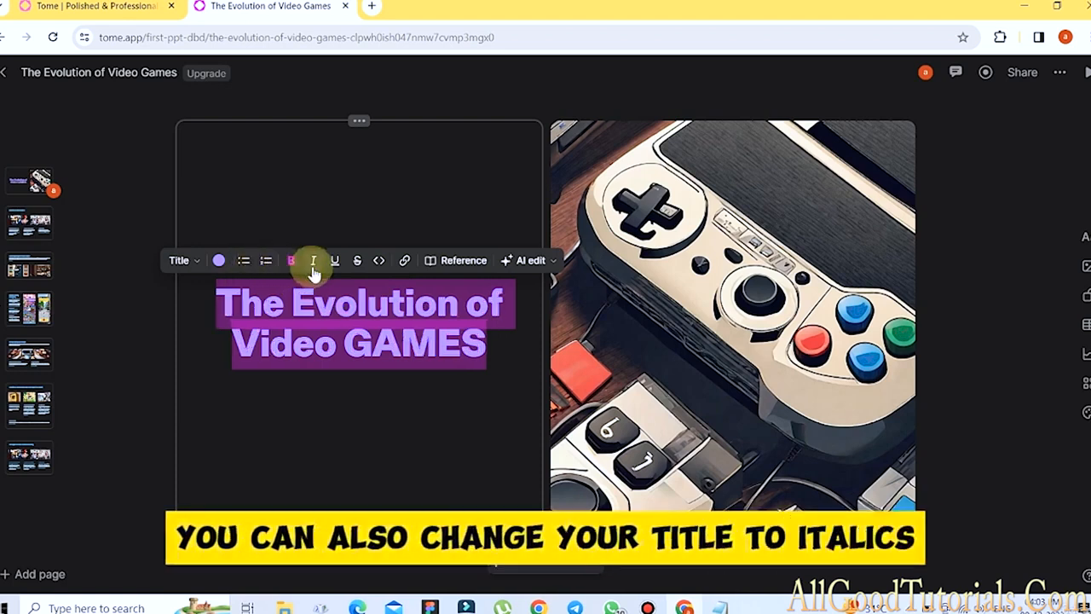
left_click(314, 264)
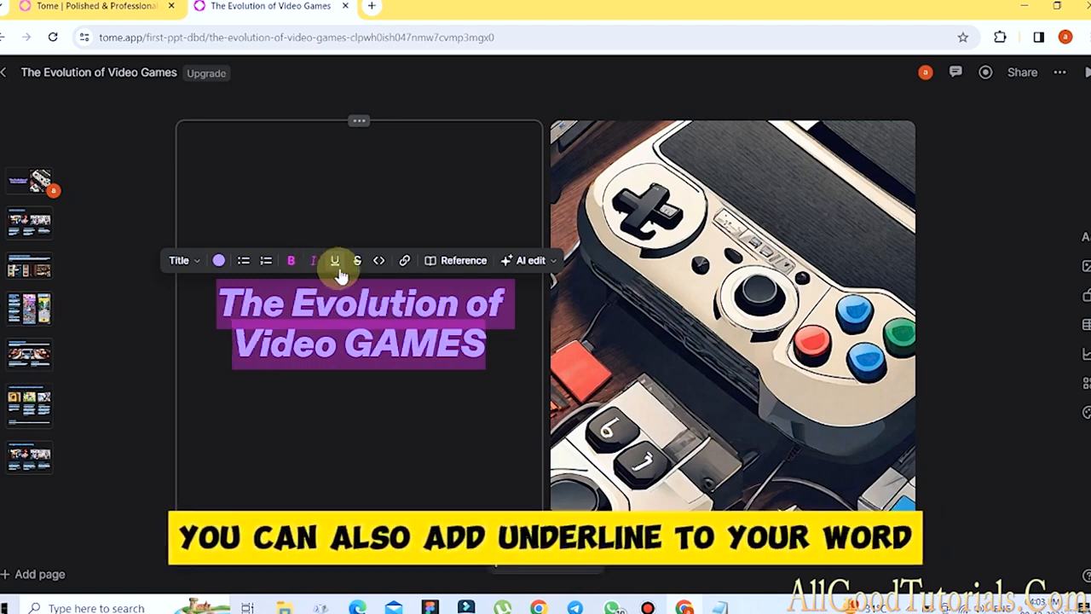
left_click(338, 270)
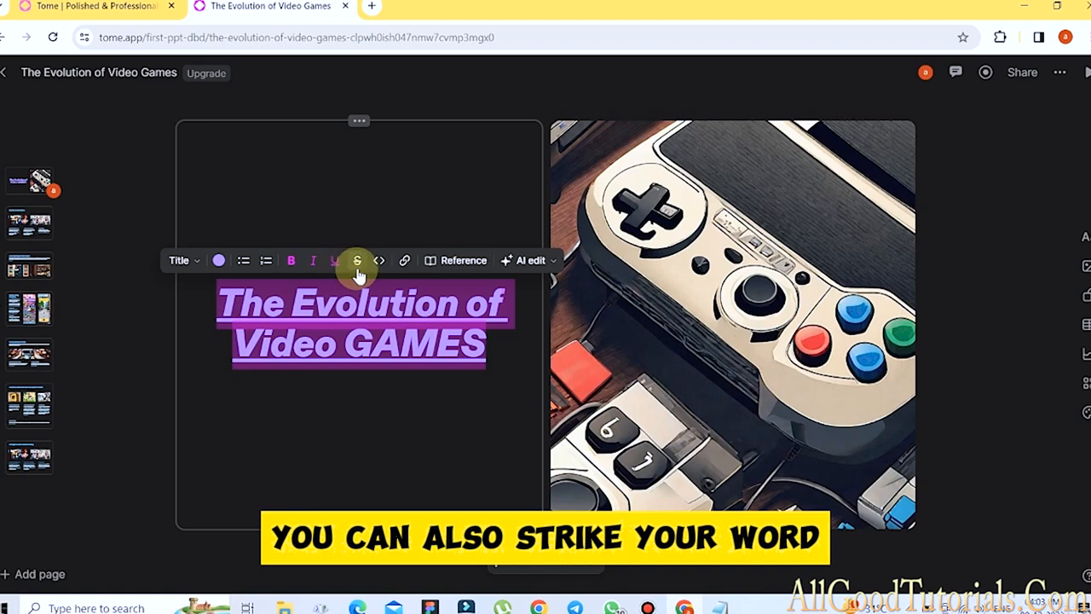
left_click(358, 266)
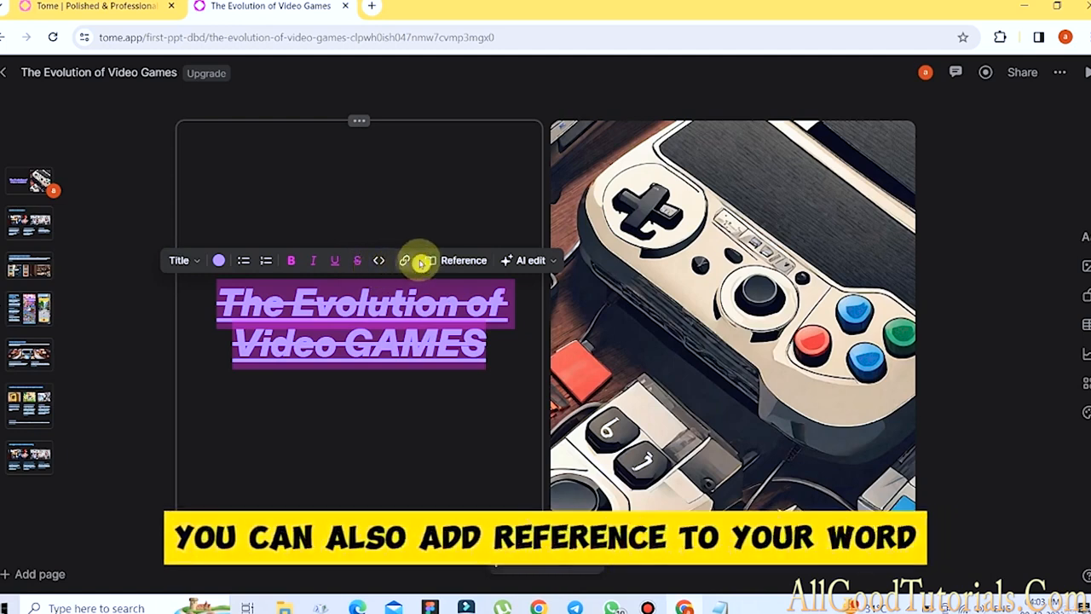
left_click(406, 260)
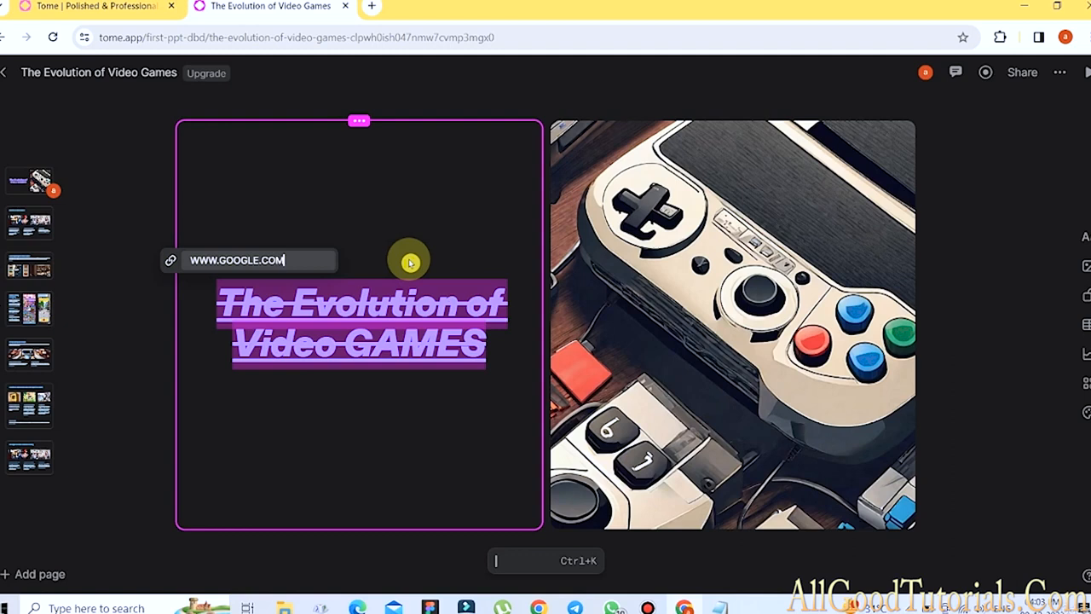
key("Return")
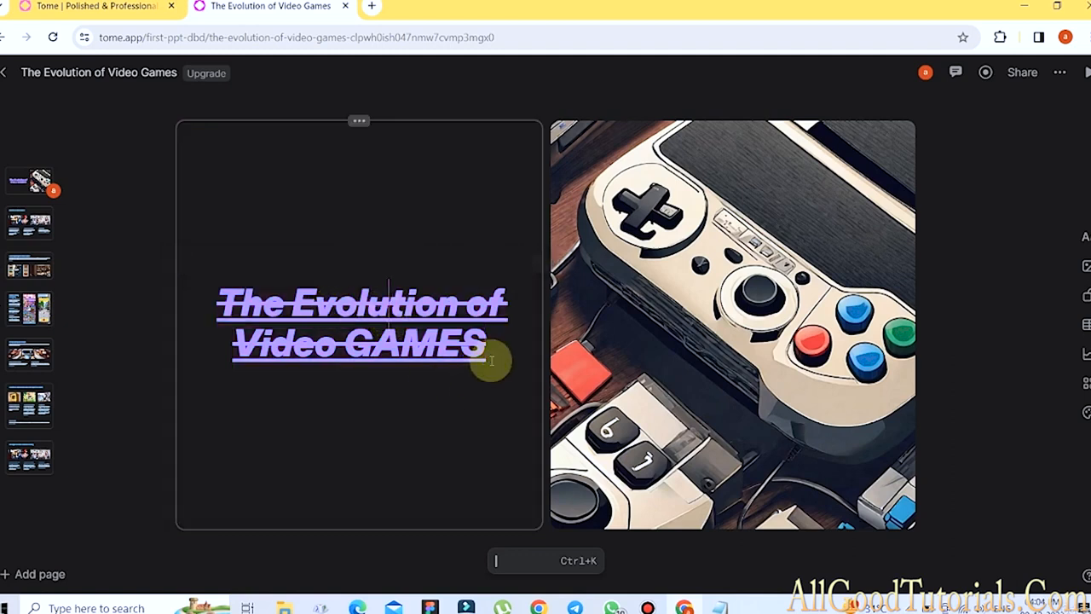
- Undo the link, strikethrough and underline on the title
left_click_drag(479, 369, 207, 277)
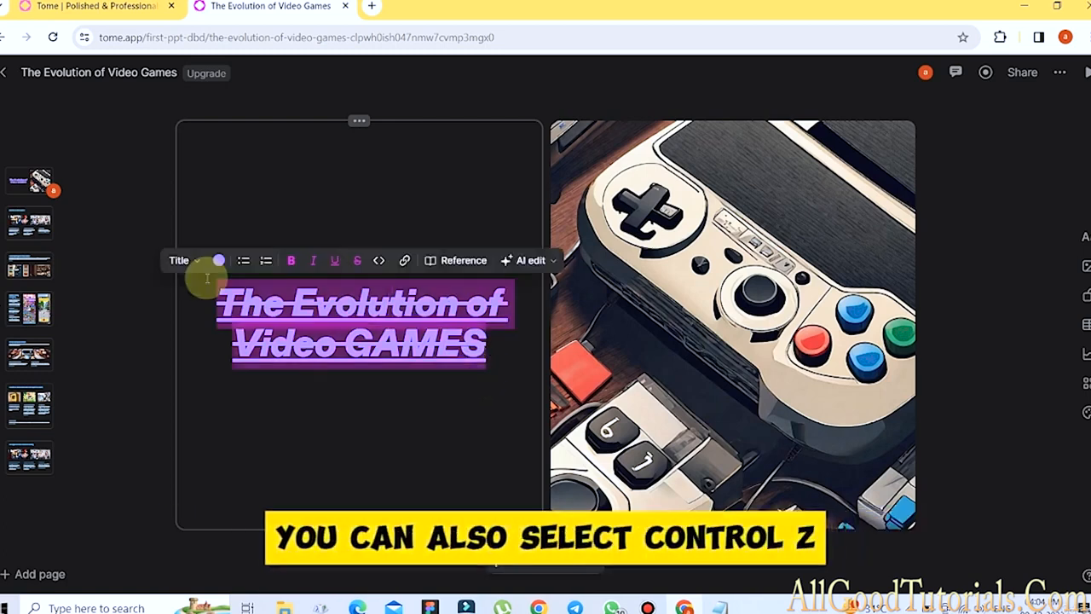
key("ctrl+z")
key("ctrl+z")
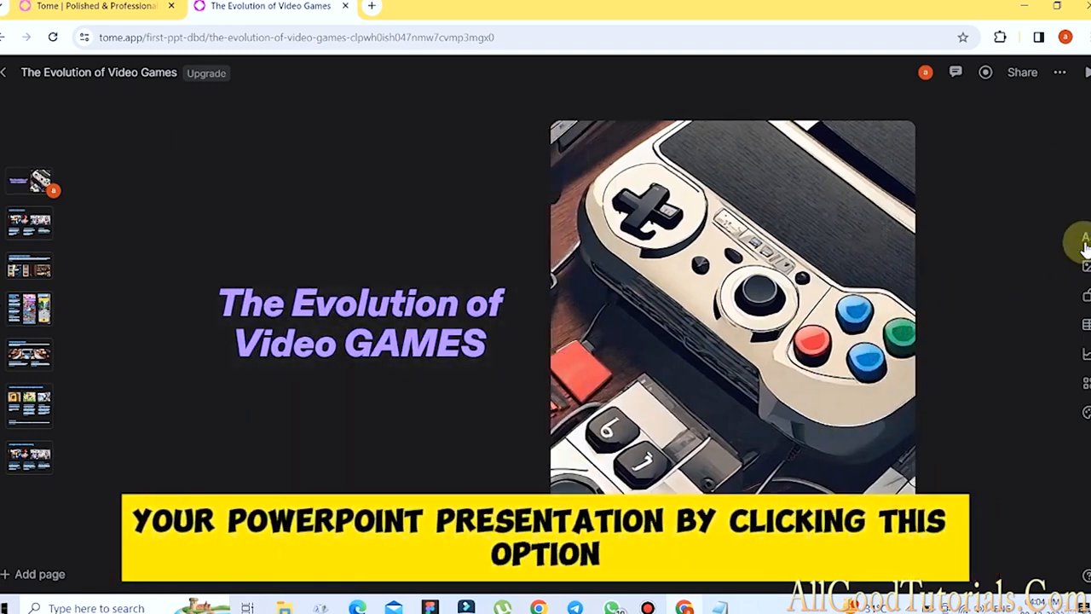
- Add a heading block reading "TOME AI PPT" between the title and the image, and delete that block again
left_click(1084, 240)
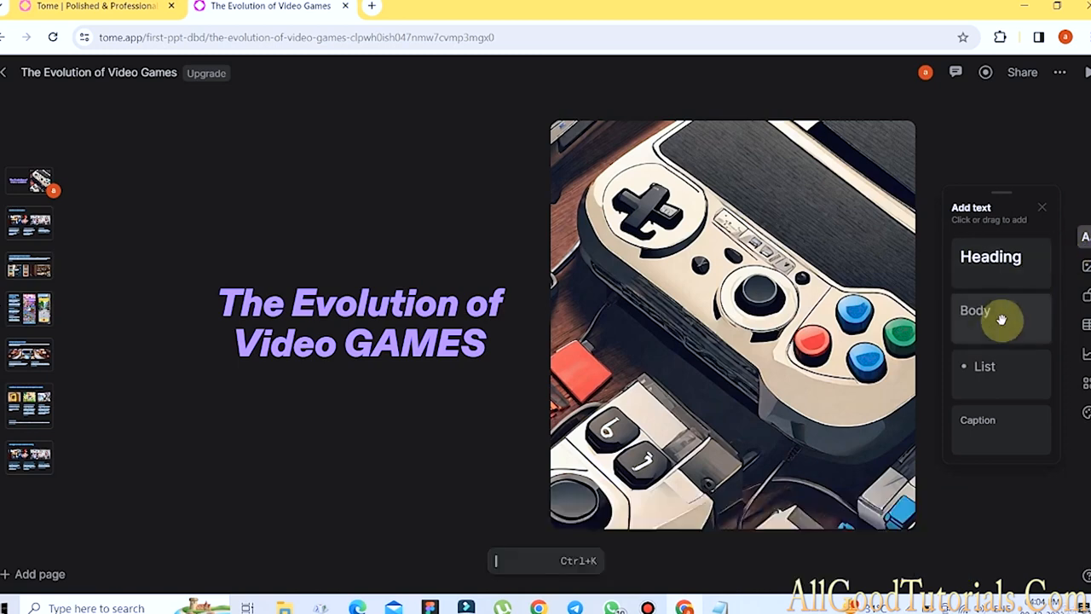
left_click_drag(993, 270, 371, 441)
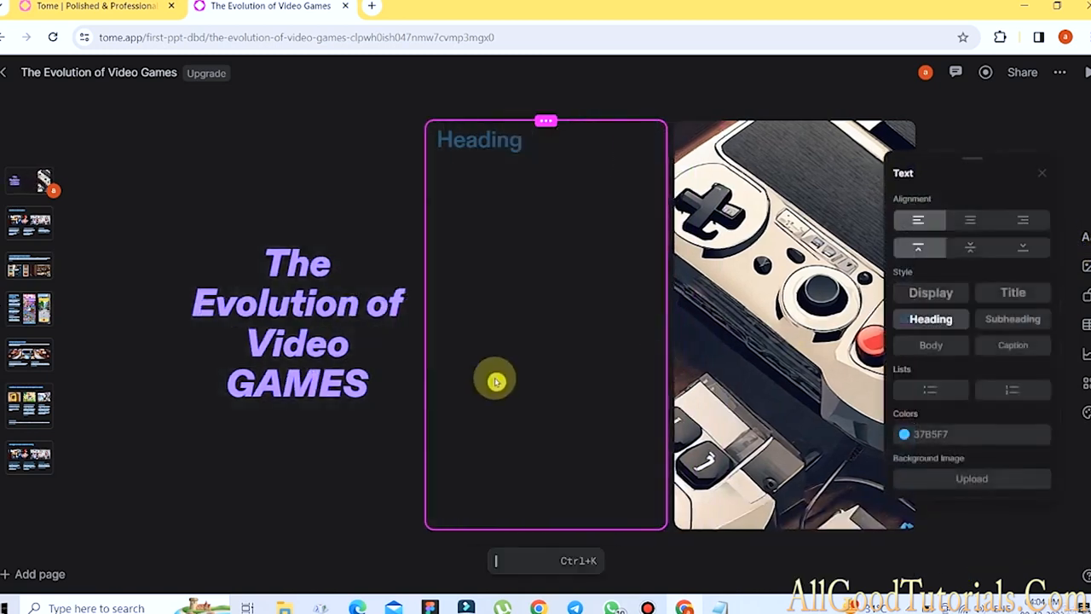
left_click(518, 152)
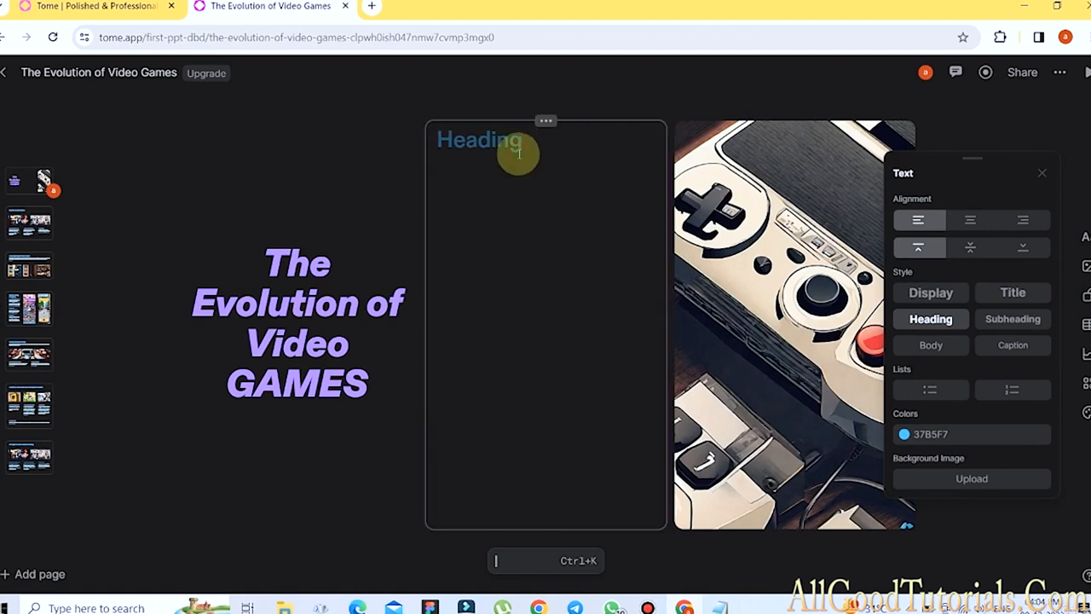
type("TOME A")
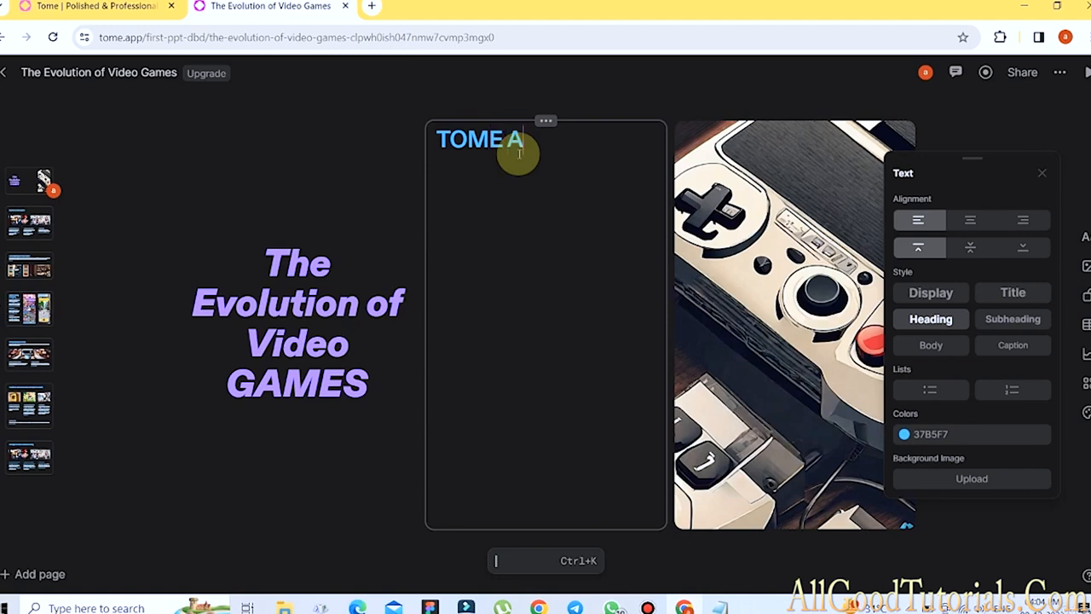
type("I PPT")
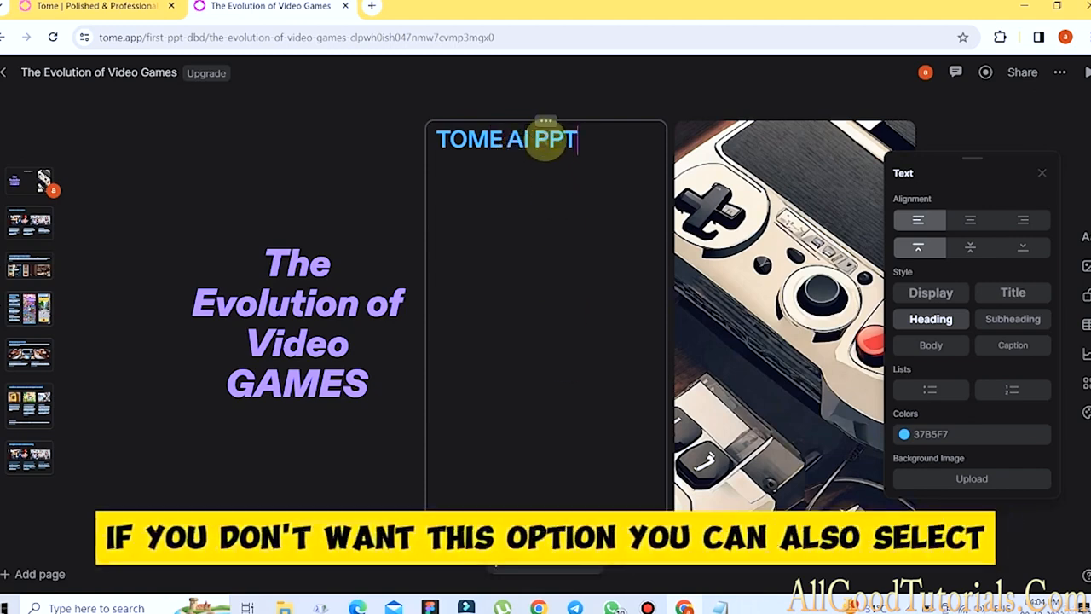
left_click(546, 122)
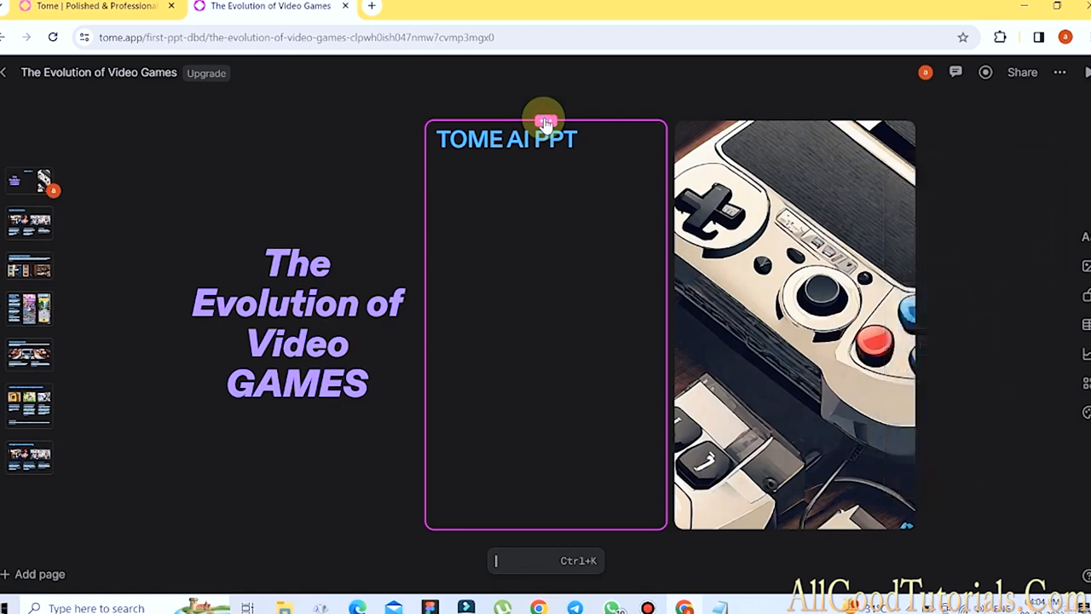
key("Delete")
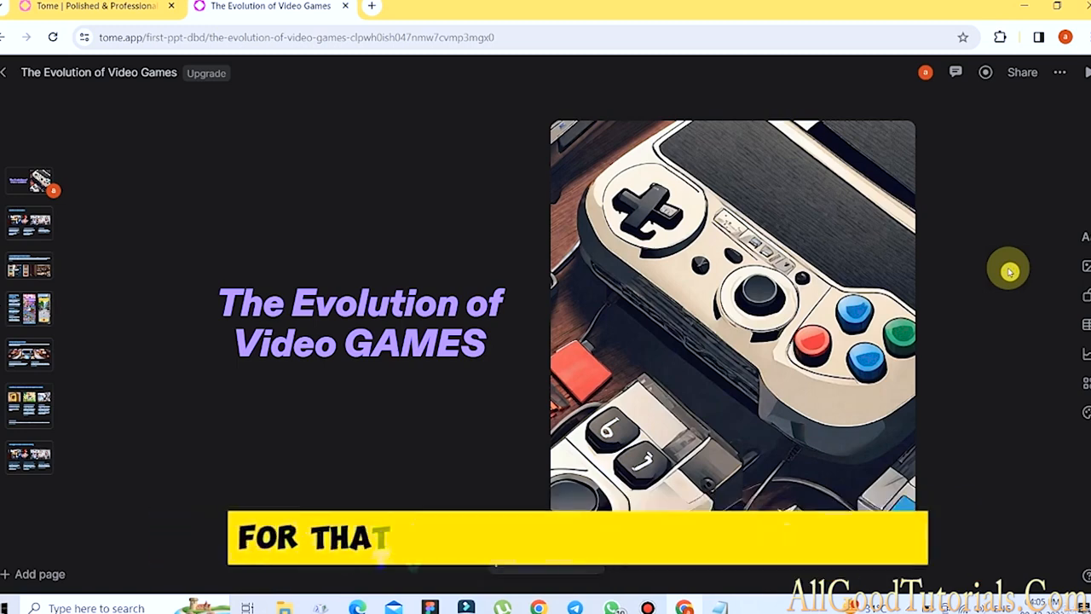
- Generate alternatives for the title page's image from its existing prompt and replace it with the black controller on a wooden surface
left_click(751, 292)
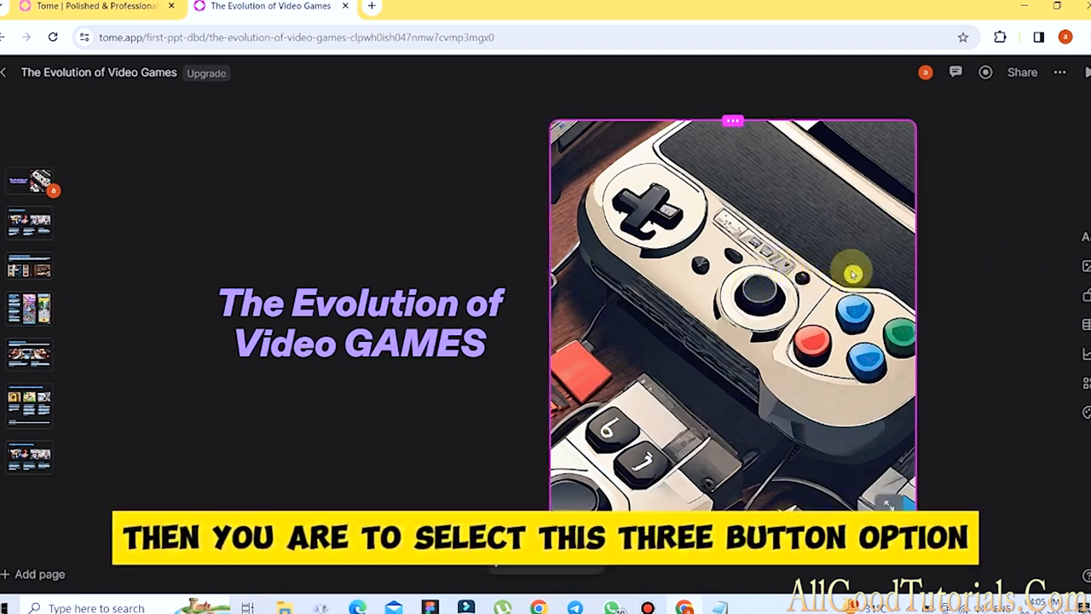
left_click(732, 123)
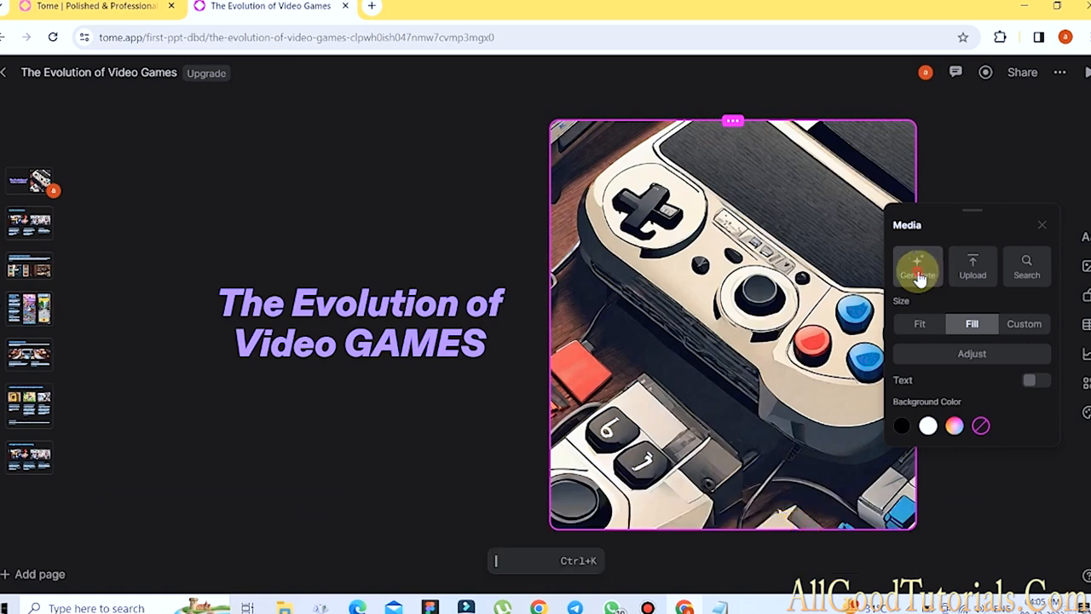
left_click(918, 271)
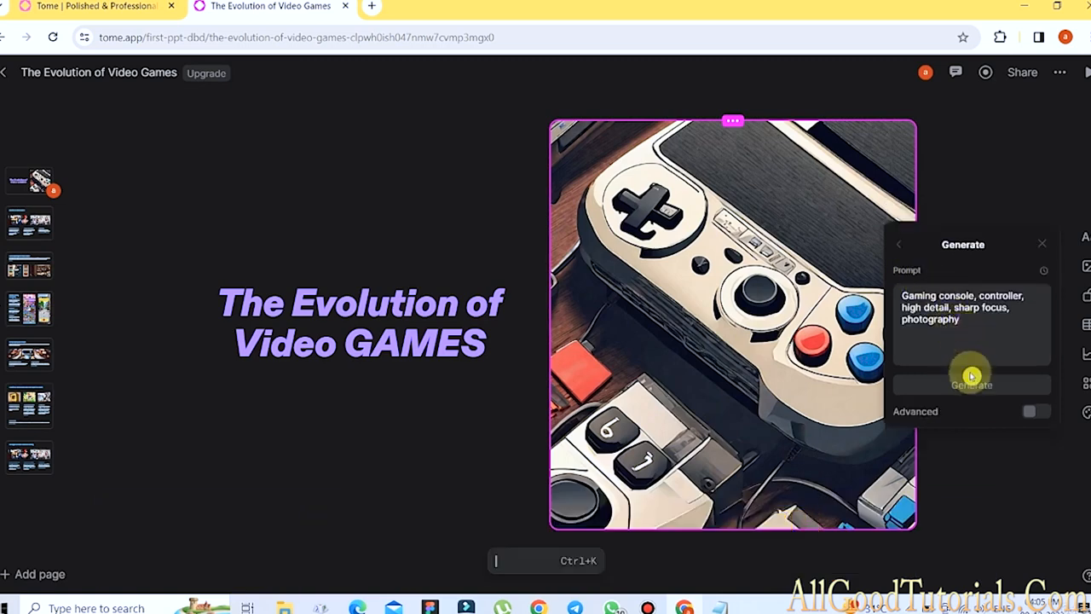
left_click(971, 384)
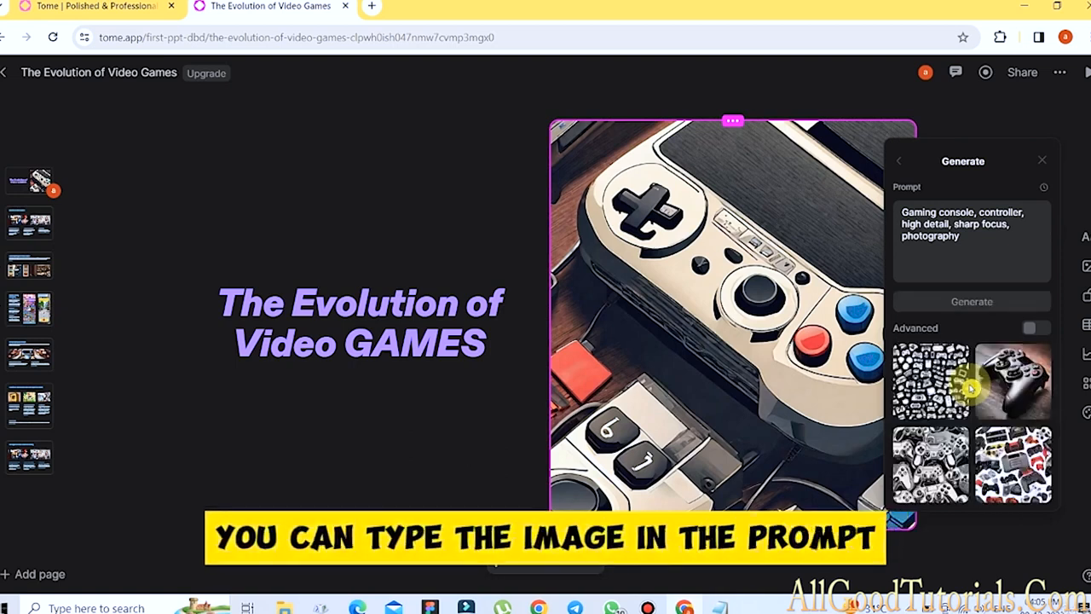
left_click(1029, 394)
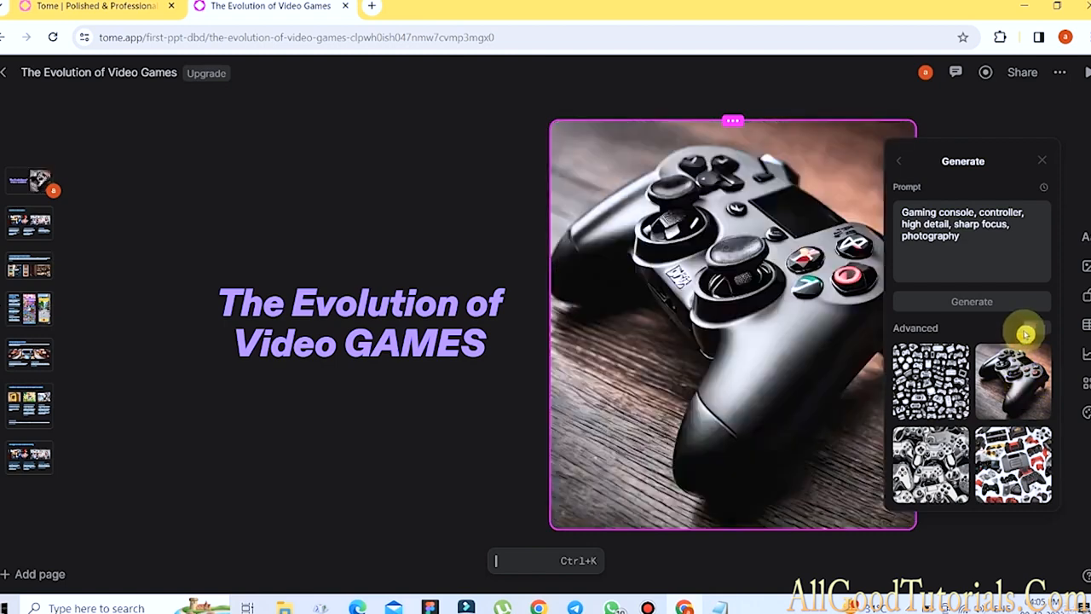
- Replace the title page's image by uploading logo-logomark.png from the Music folder
left_click(900, 162)
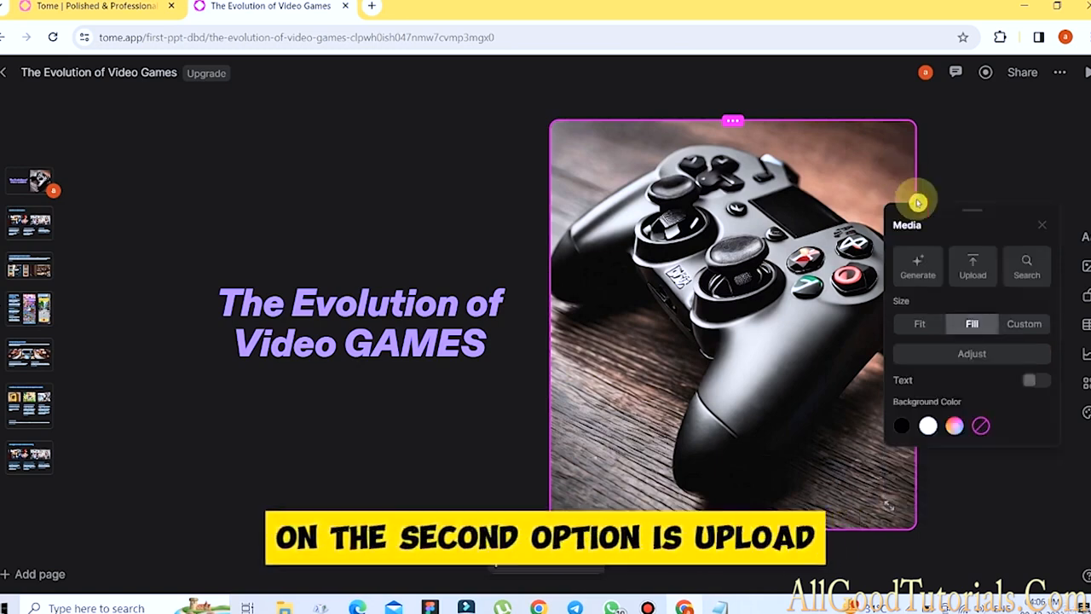
left_click(984, 263)
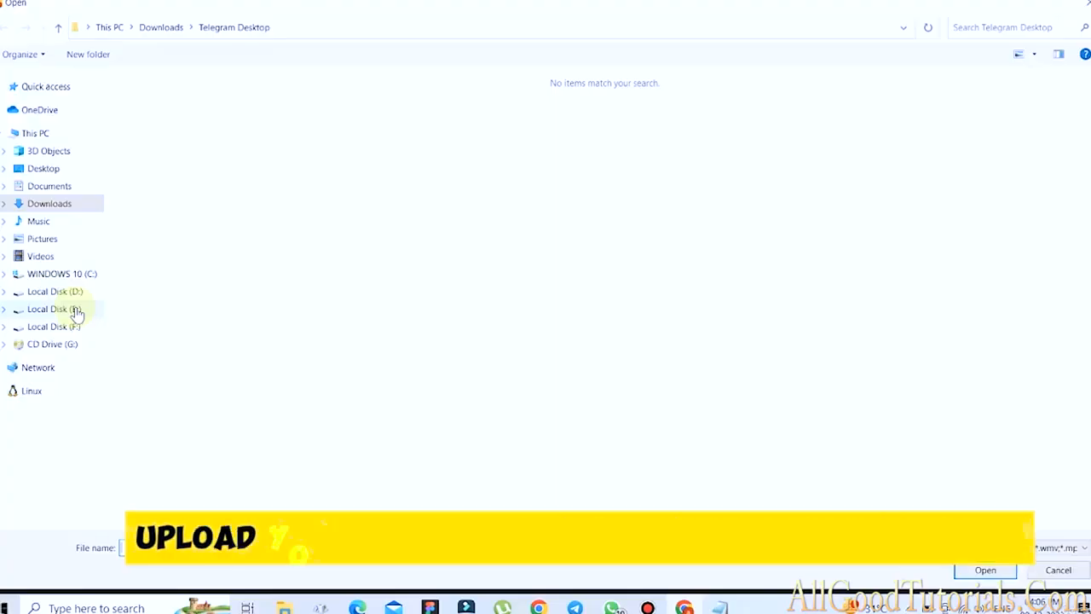
left_click(39, 224)
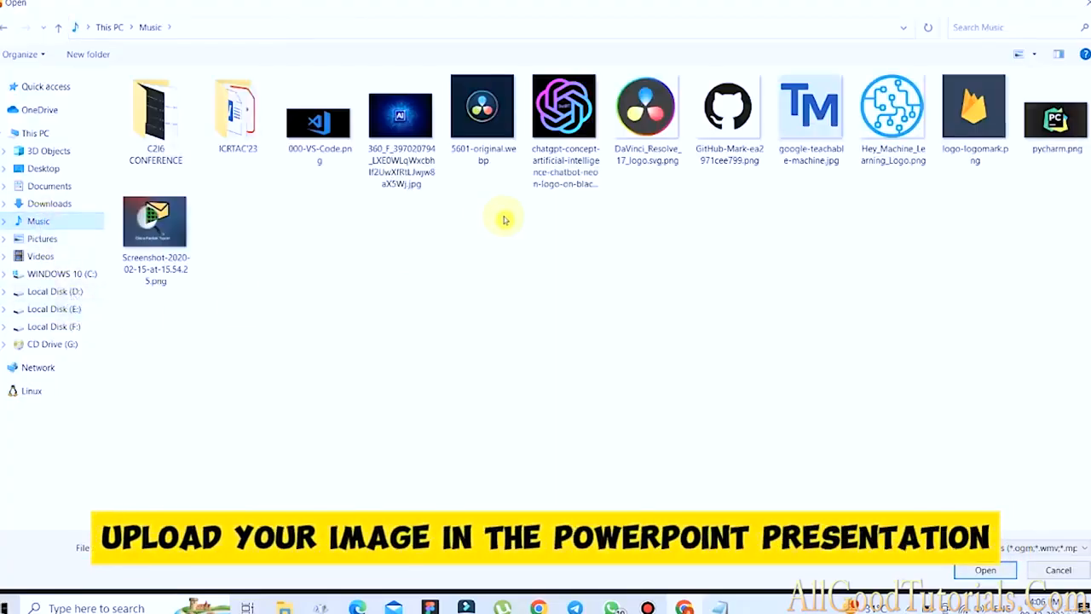
double_click(994, 124)
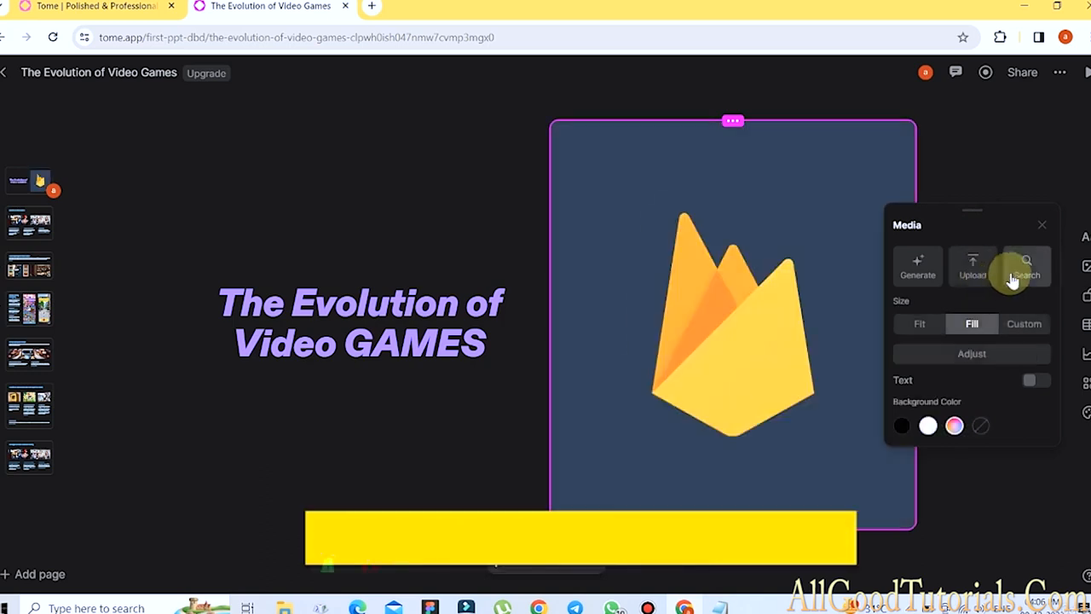
- Search Unsplash for "GAMES" and replace the title page's image with the photo of hands holding controllers before a football game
left_click(1025, 274)
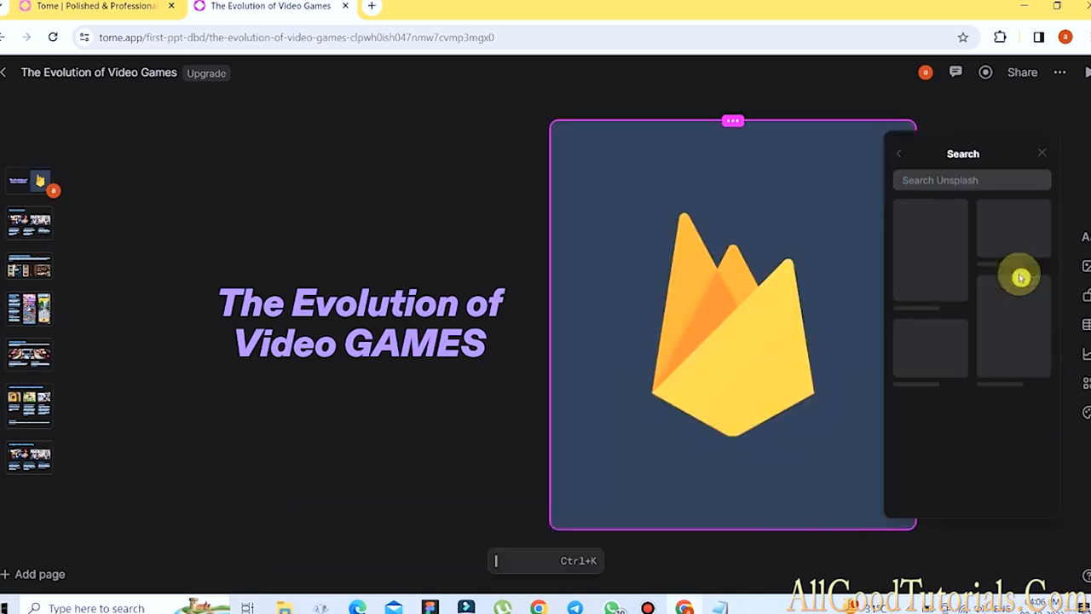
left_click(937, 186)
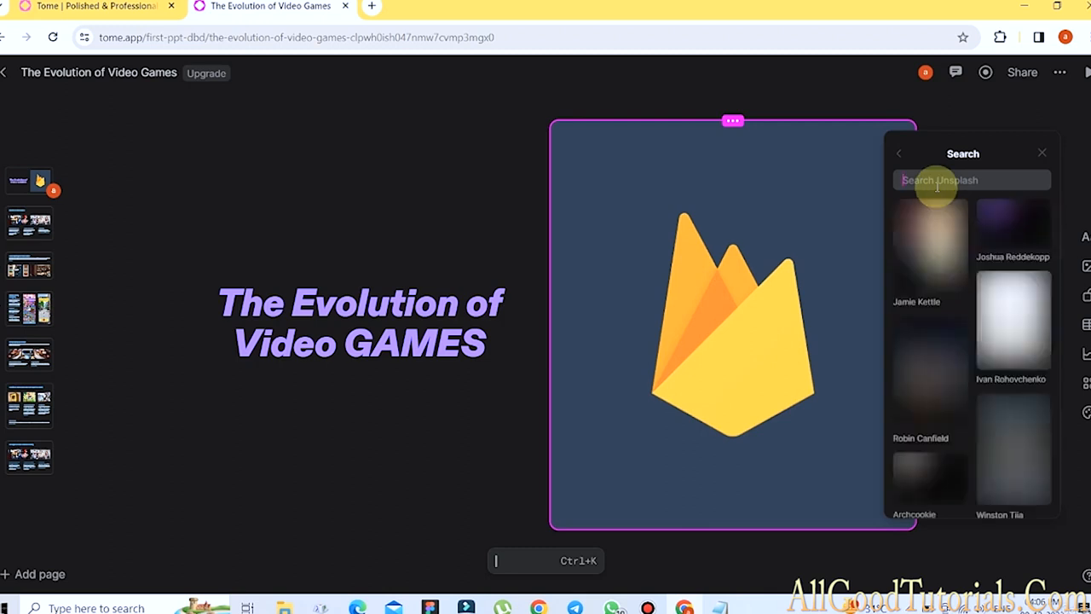
type("GAMES")
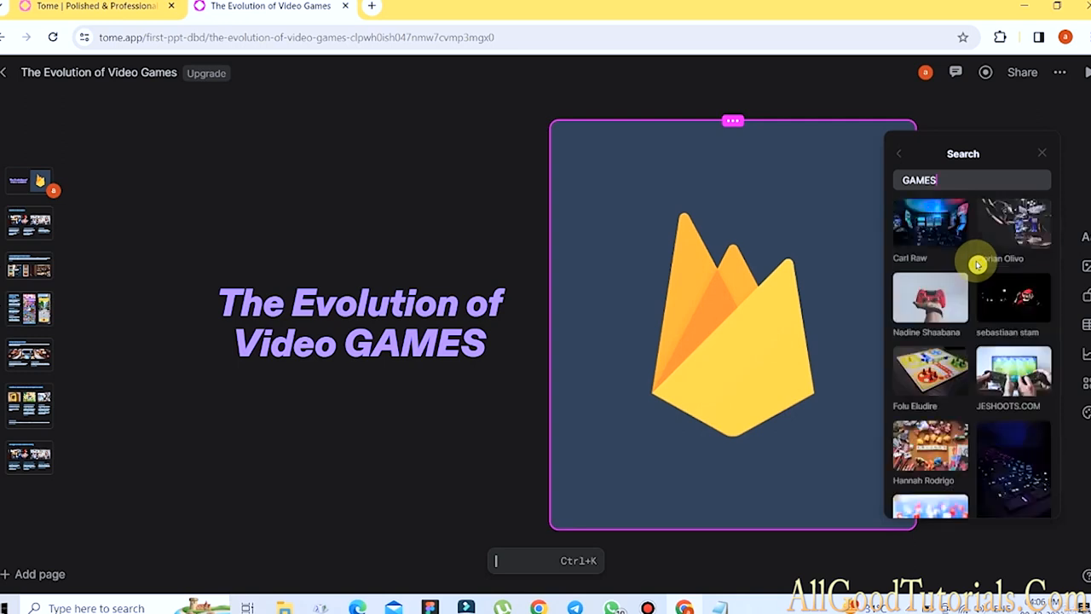
left_click(1008, 371)
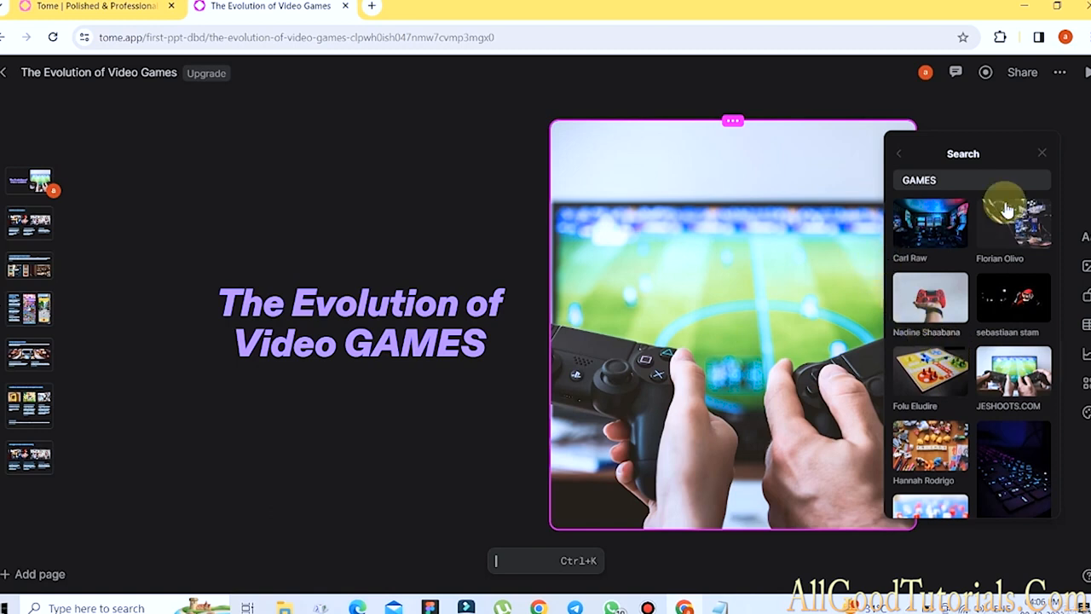
- Try the Fit and Fill sizes on the title page's photo, and apply a Custom size with the photo scaled down slightly
left_click(844, 262)
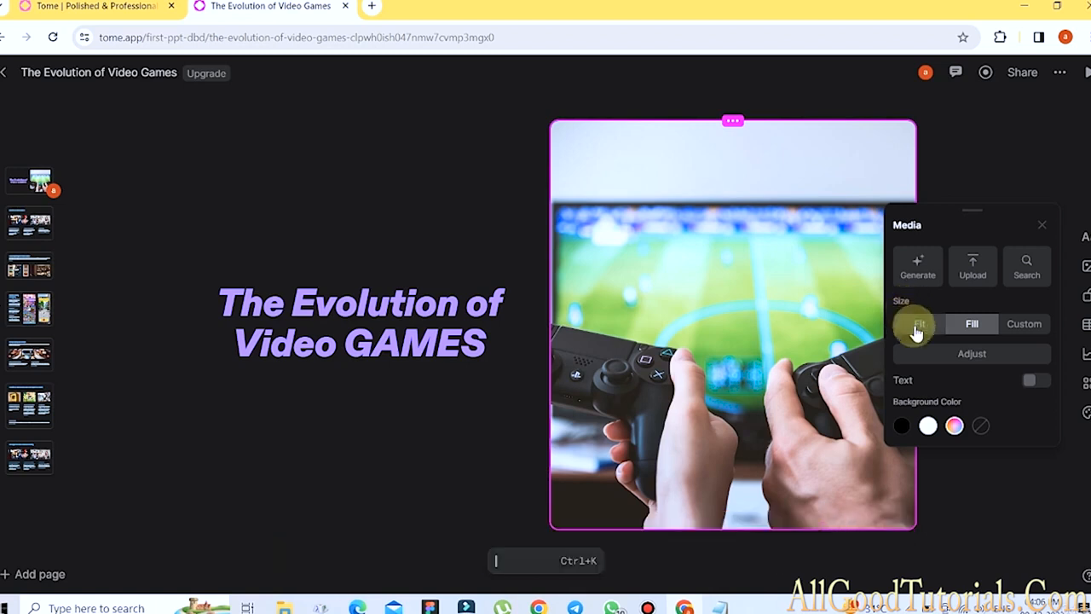
left_click(916, 331)
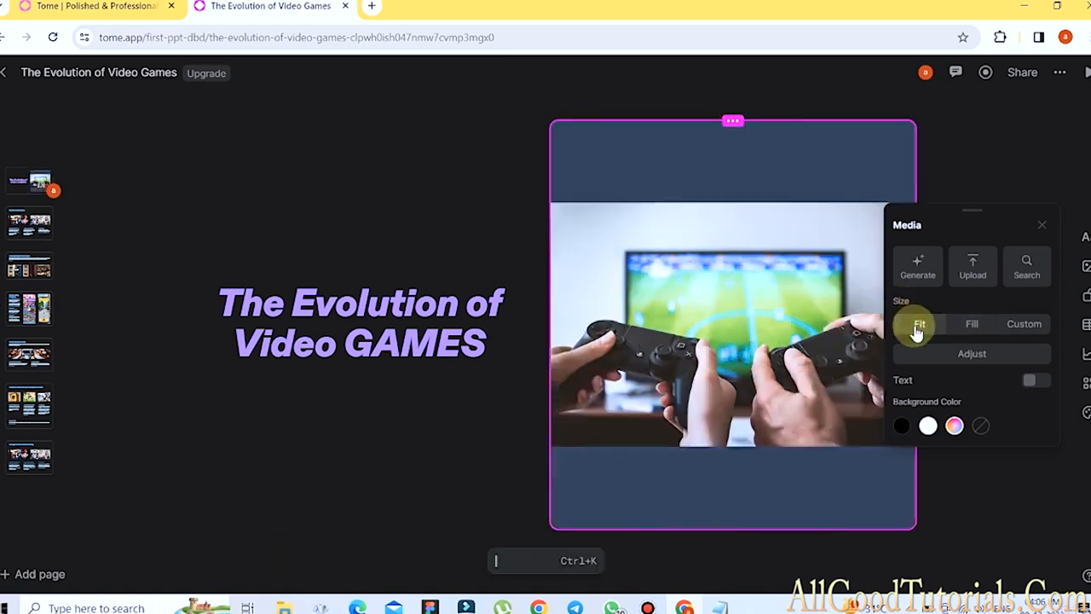
left_click(970, 328)
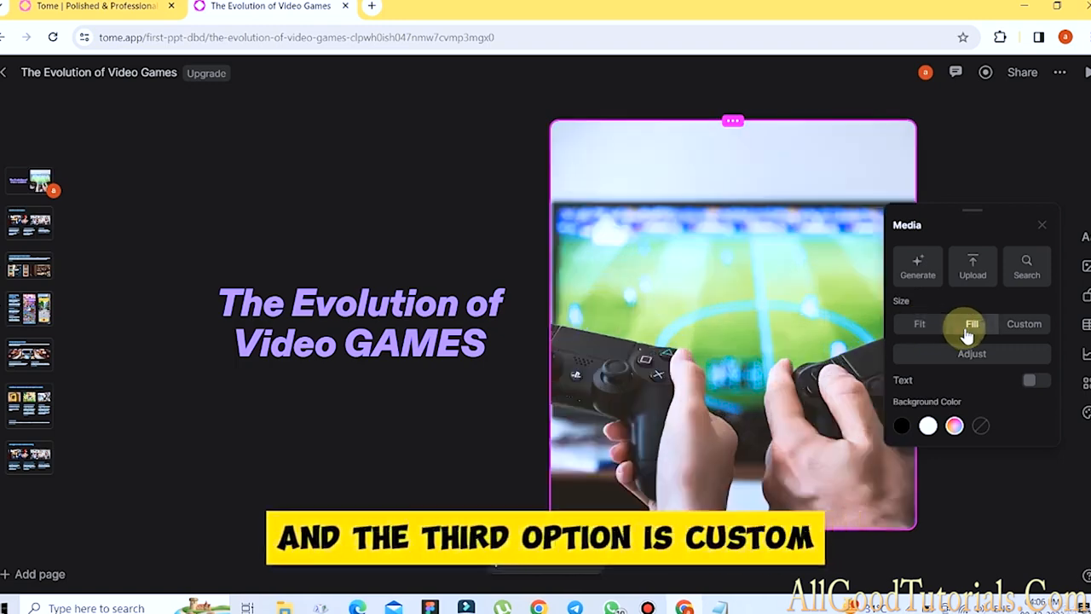
left_click(1026, 331)
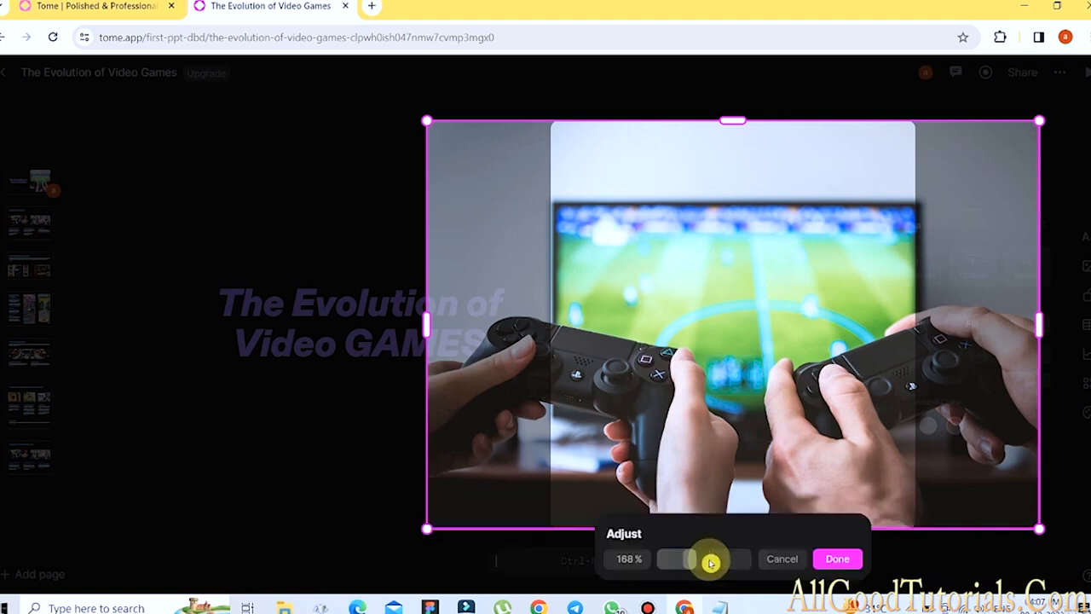
mouse_move(692, 561)
left_mouse_down()
mouse_move(722, 563)
mouse_move(687, 560)
left_mouse_up()
left_click(836, 560)
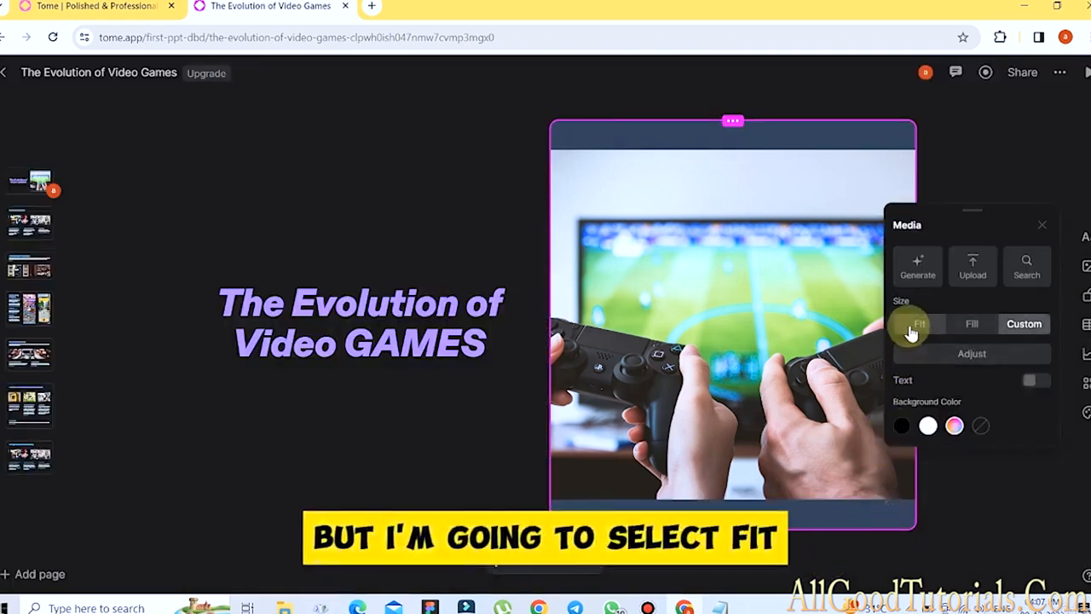
- Set the title page's photo to the Fit size and give it a black background after trying white
left_click(910, 331)
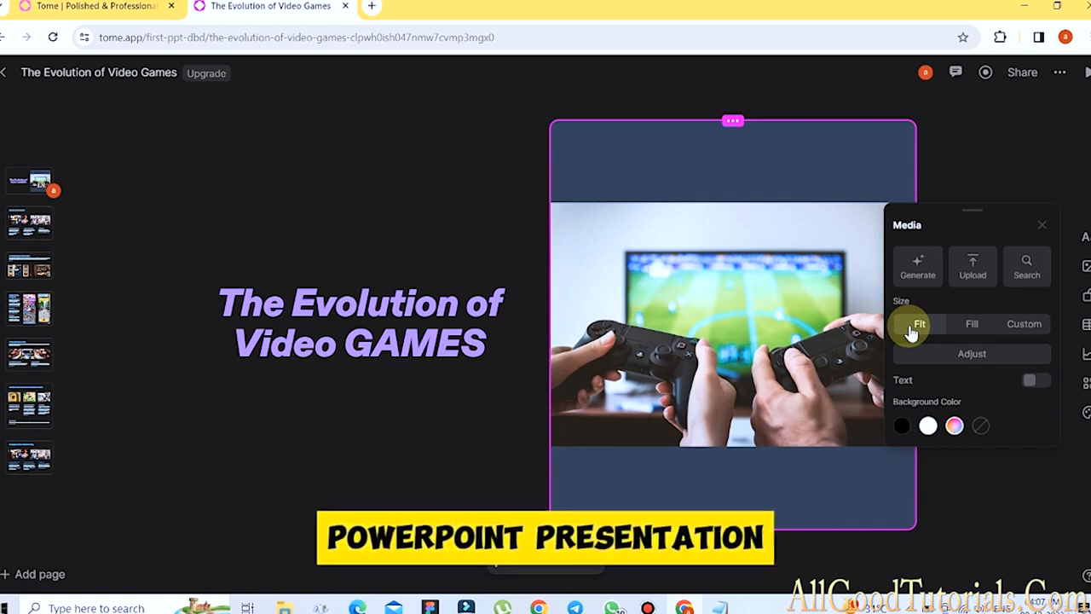
left_click(930, 428)
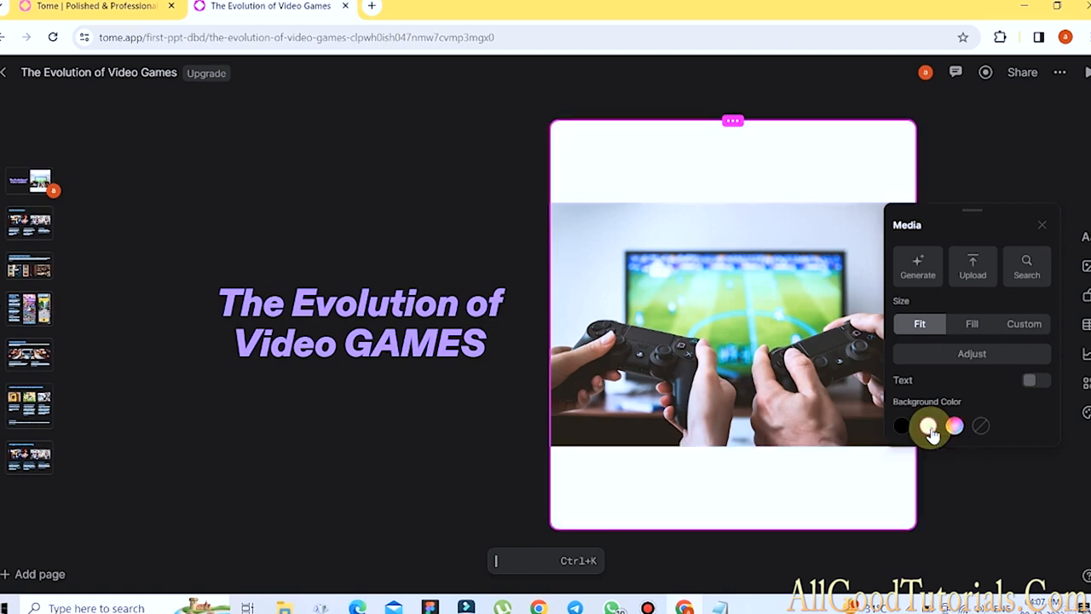
left_click(902, 428)
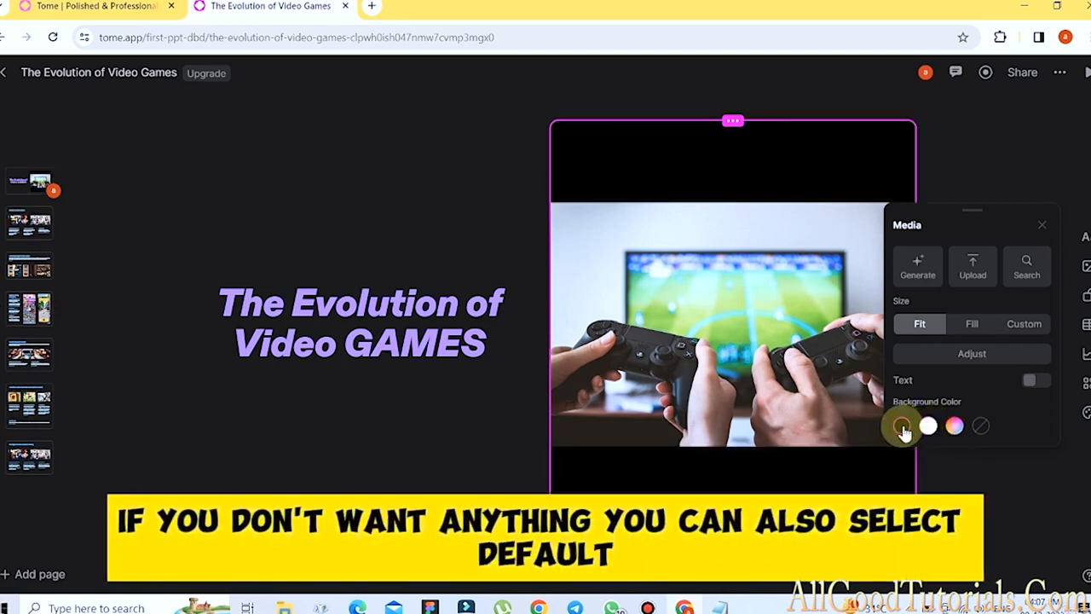
left_click(988, 458)
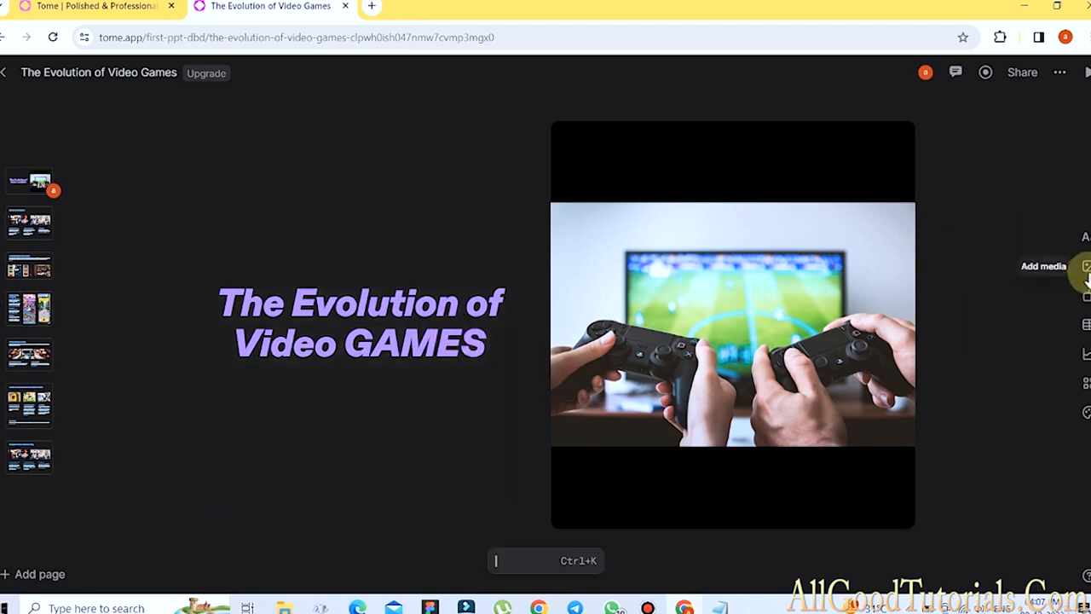
- Add an image generated from the prompt "GAME" beside the photo on the title page, and delete that image again
left_click(1086, 271)
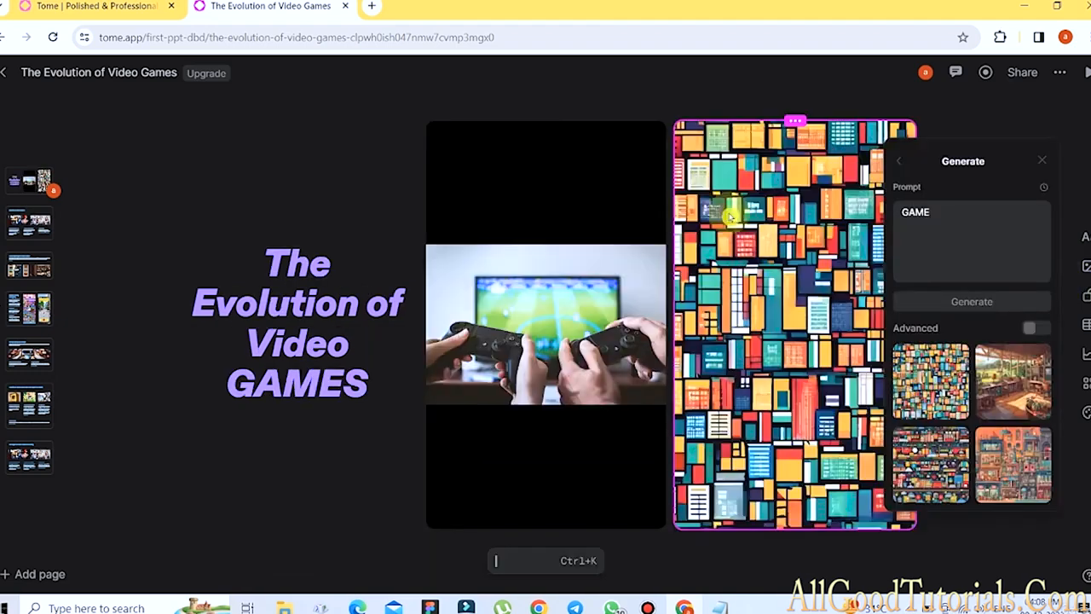
left_click(653, 93)
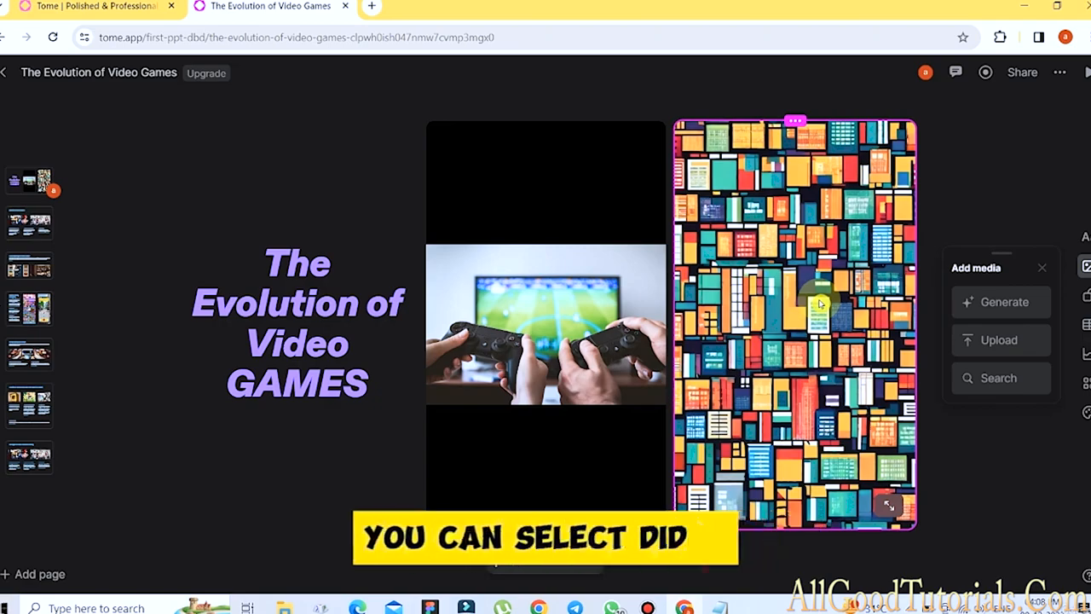
key("Delete")
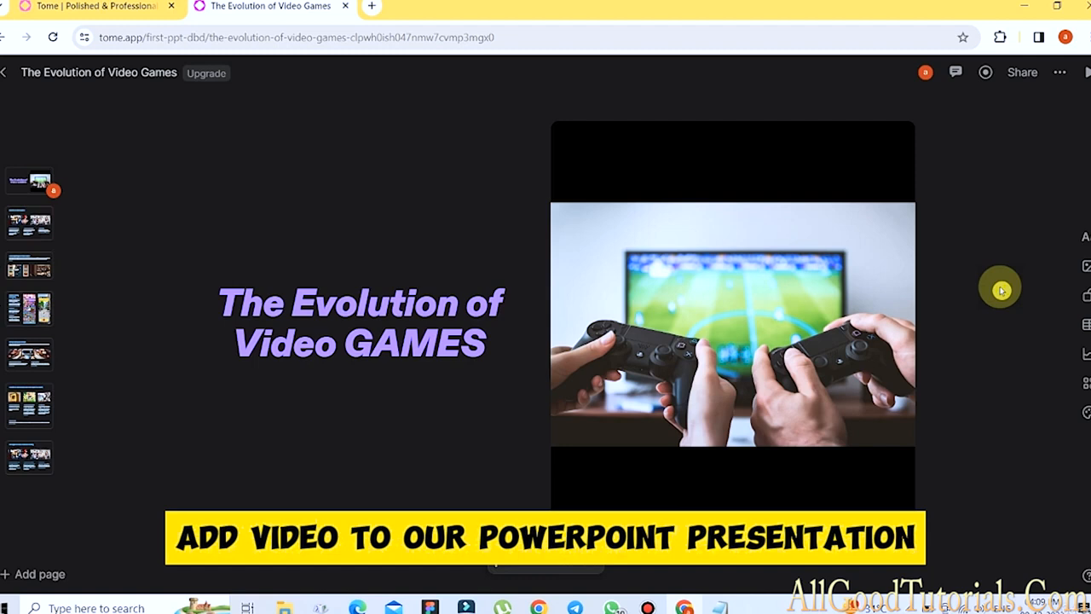
- Upload the video 2024 PC.mp4 from the yt folder on Local Disk (E:) beside the photo and play it
left_click(1086, 268)
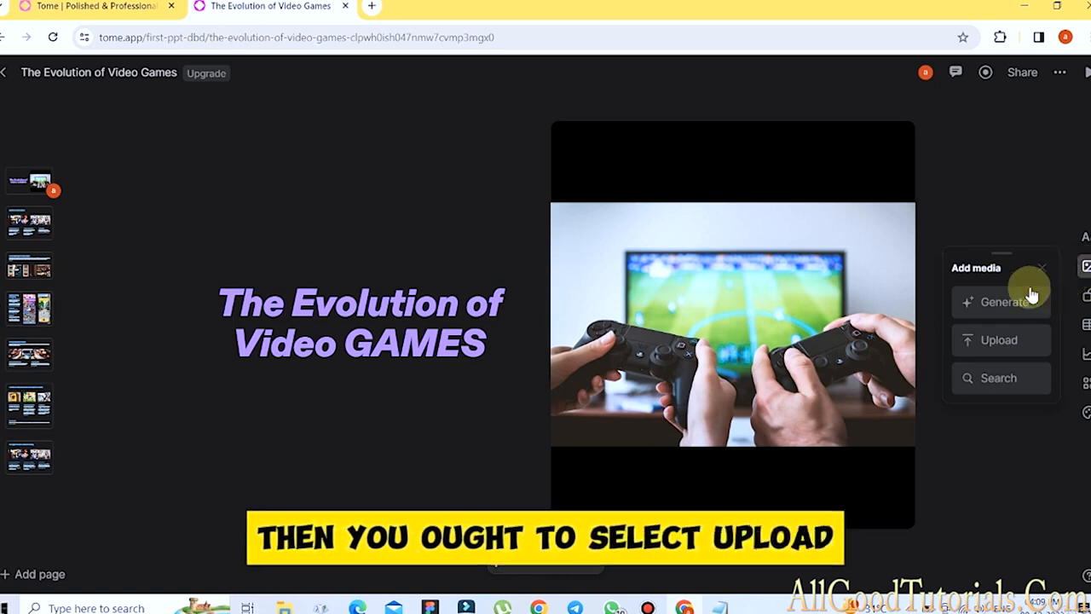
left_click(999, 343)
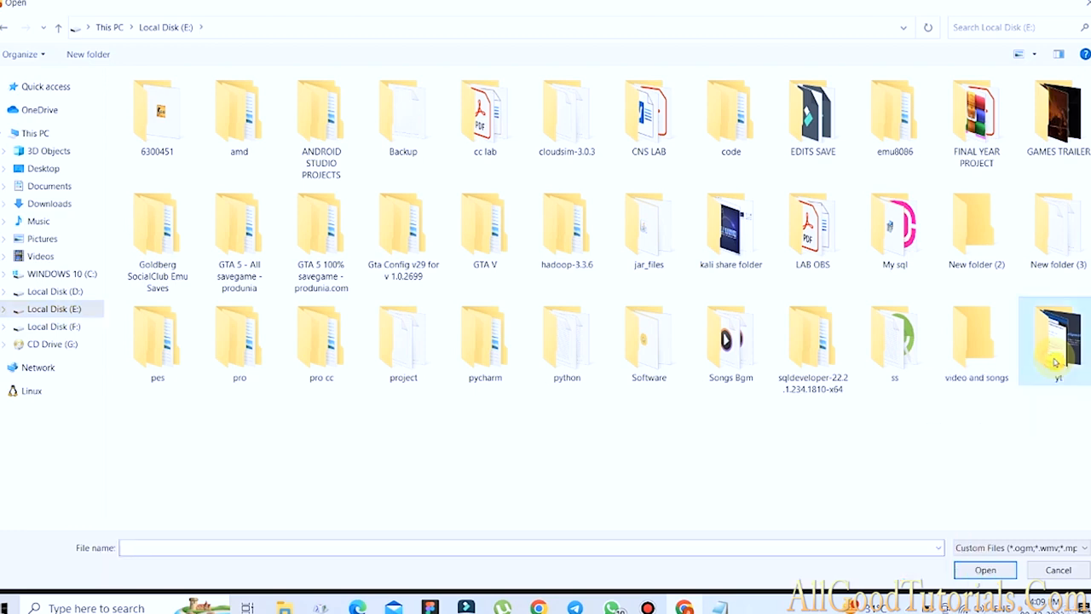
double_click(1054, 358)
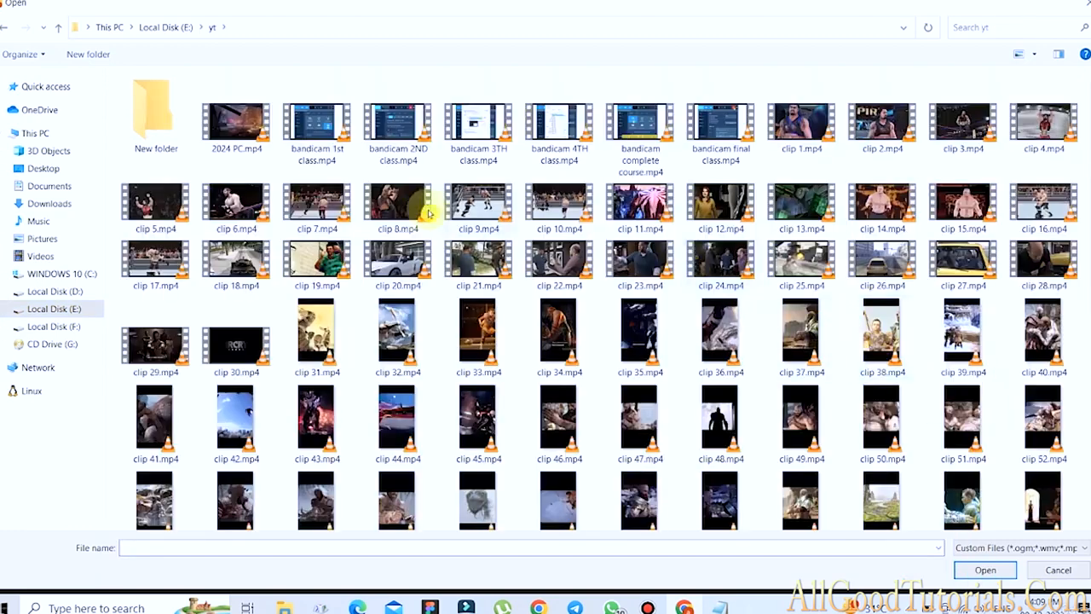
left_click(237, 137)
double_click(237, 136)
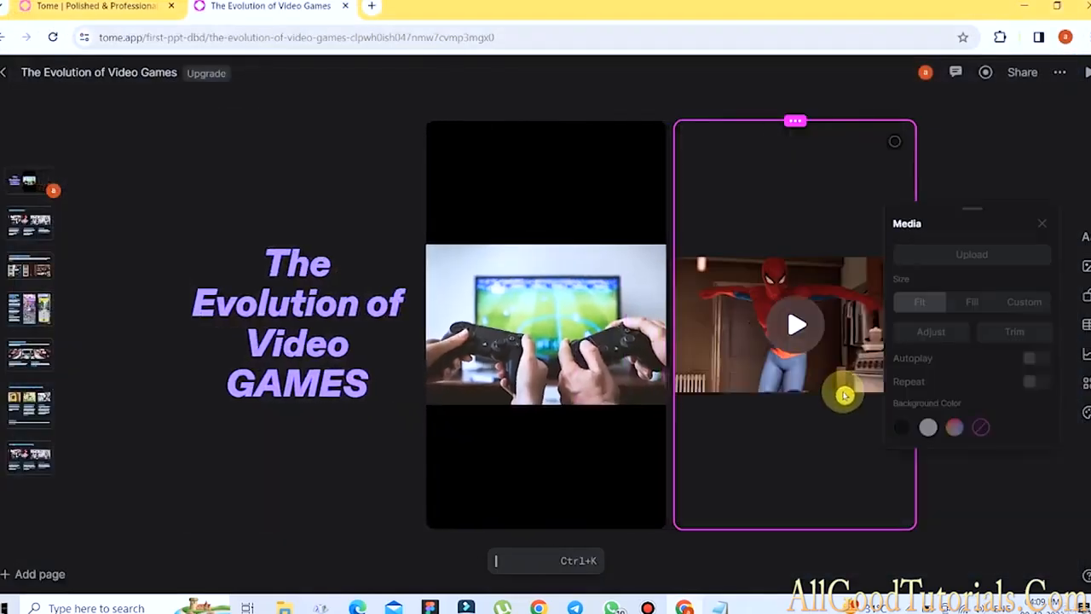
left_click(977, 461)
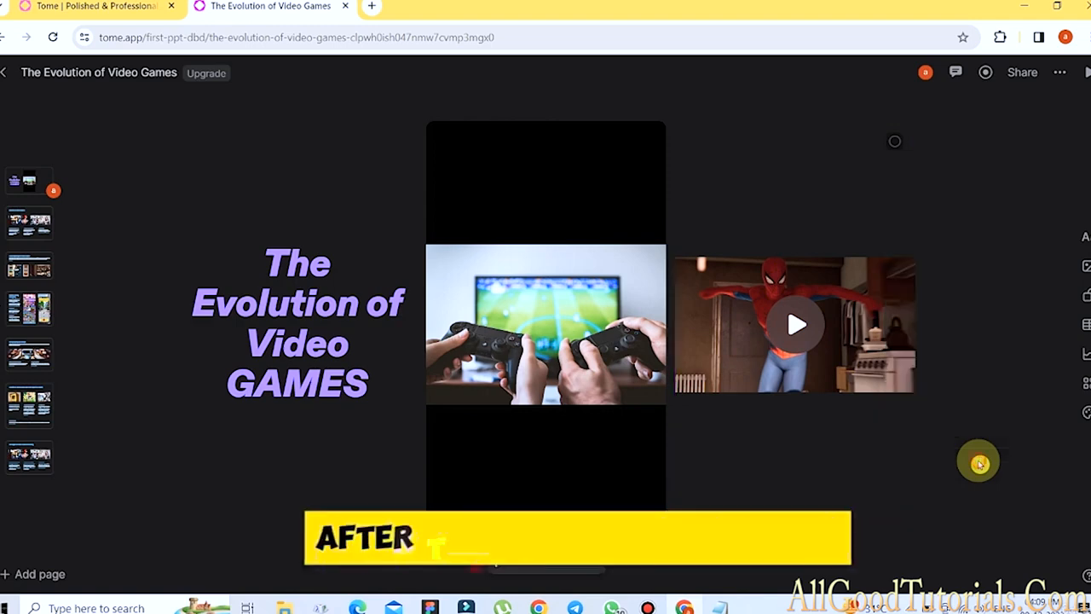
left_click(810, 328)
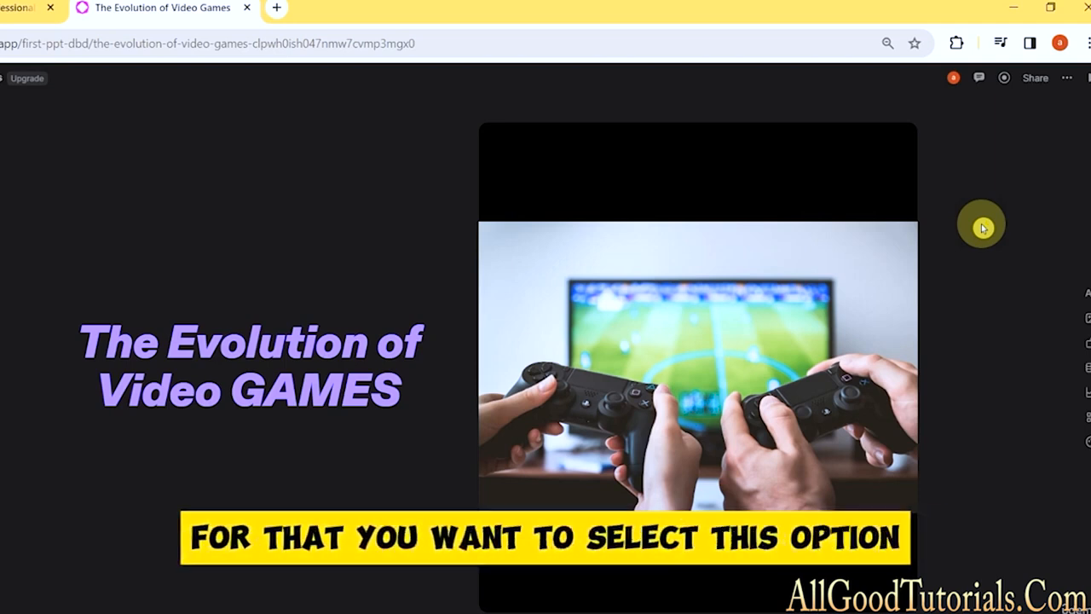
- Look through the presentation's further options for a way to export it to PDF
left_click(1067, 79)
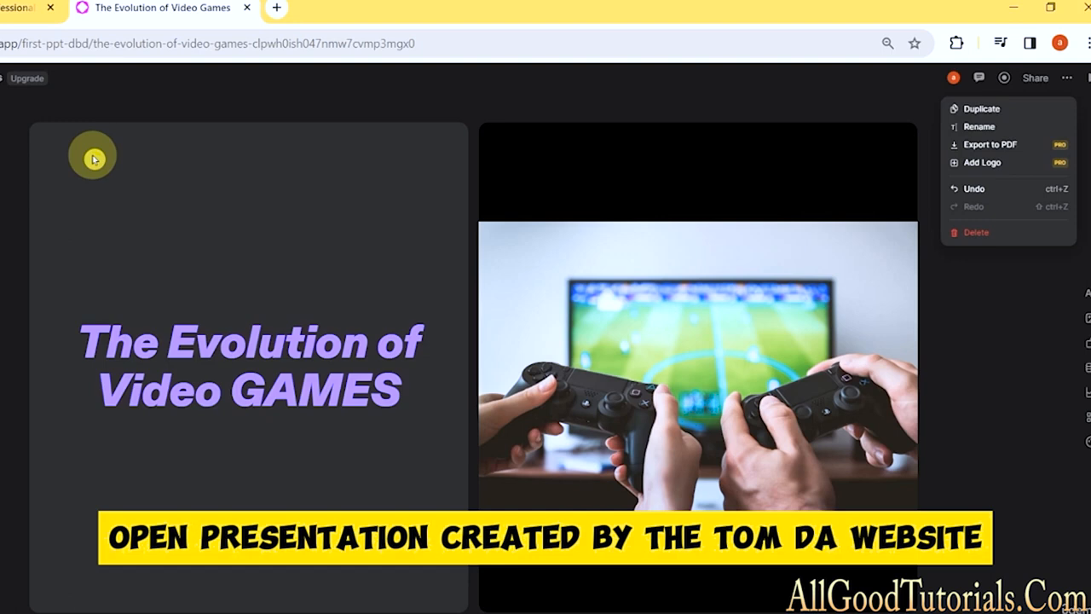
key("Escape")
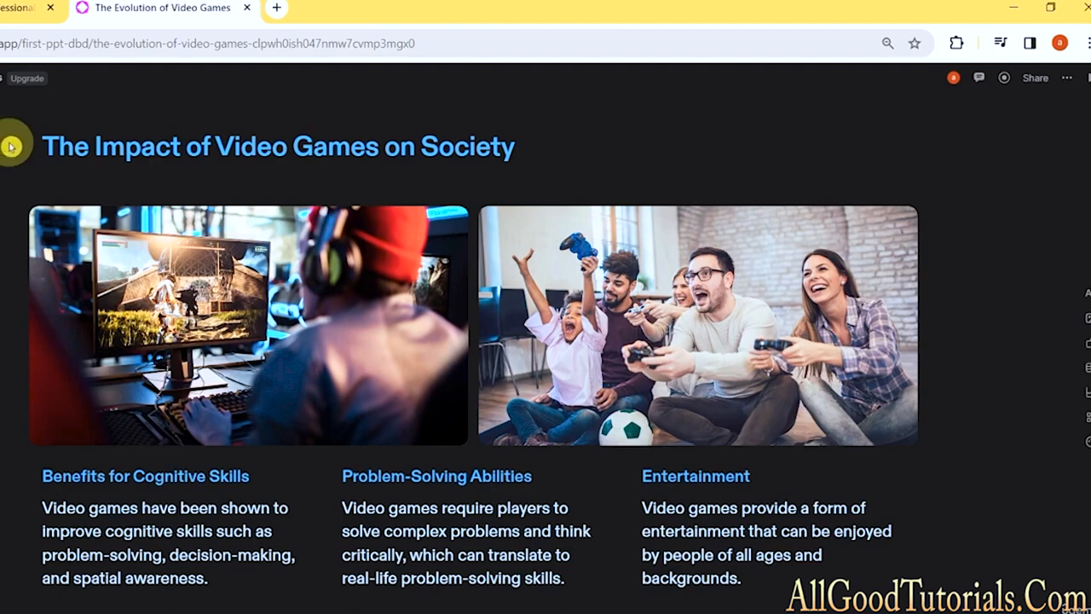
- Capture a screenshot of the page "The Impact of Video Games on Society", about 1446x734 pixels, and copy it
key("Print")
mouse_move(10, 121)
left_mouse_down()
mouse_move(624, 534)
mouse_move(809, 613)
mouse_move(976, 594)
mouse_move(965, 607)
left_mouse_up()
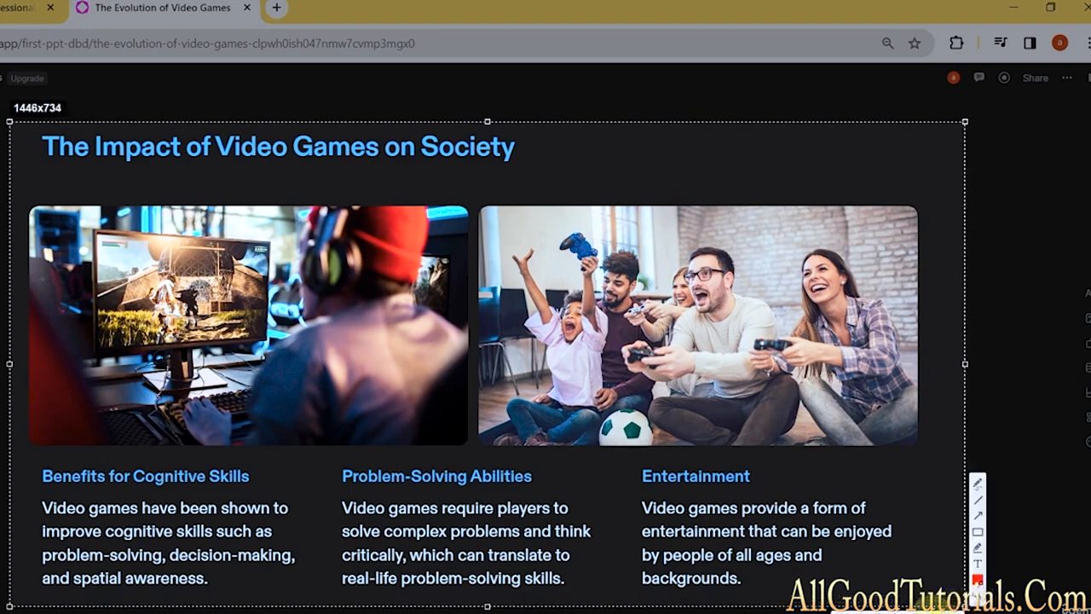
left_click(933, 612)
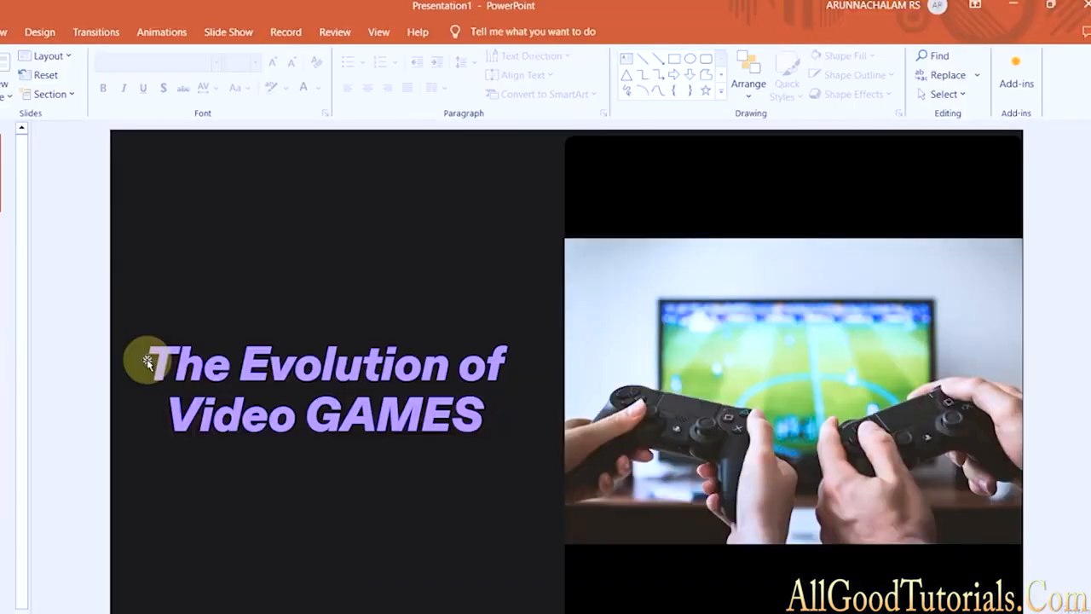
- Switch to PowerPoint, paste the captured page onto the blank slide after the existing ones, and enlarge it to cover the slide
scroll(147, 362, "down", 6)
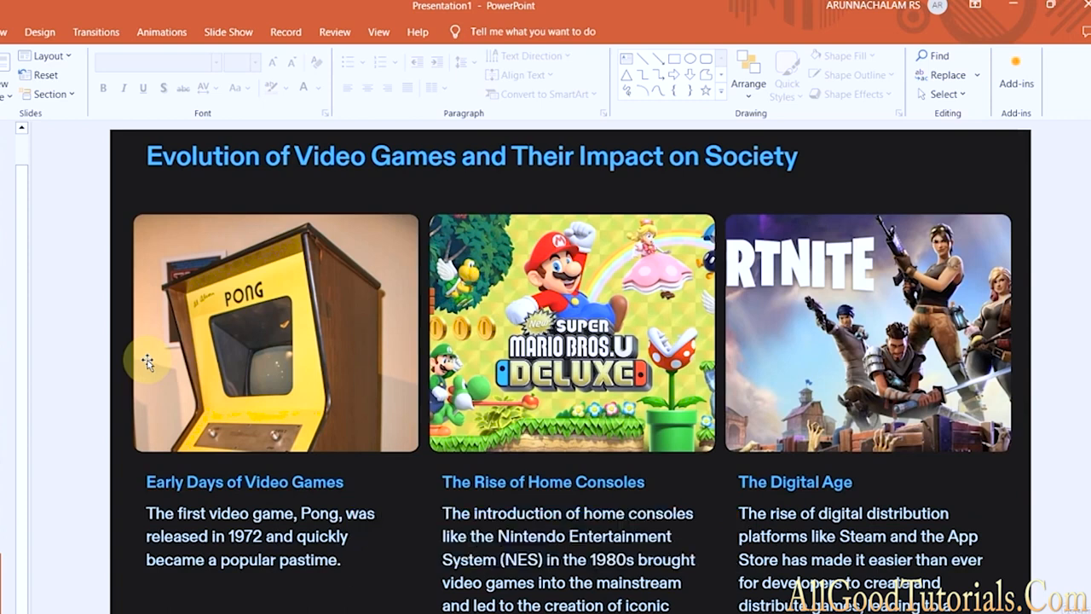
scroll(147, 362, "down", 1)
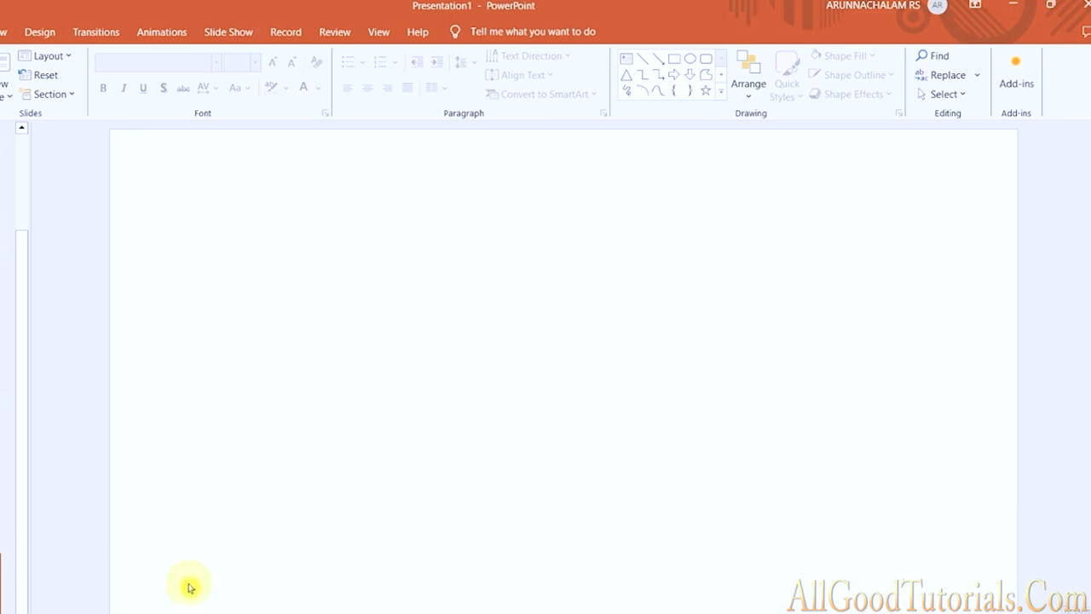
key("ctrl+v")
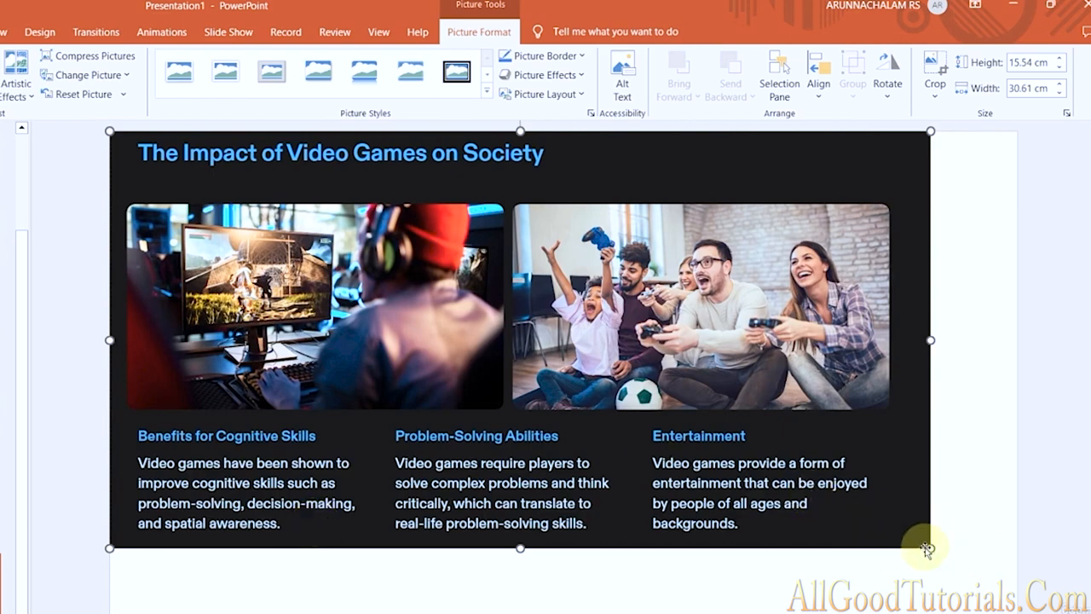
left_click_drag(930, 548, 1086, 610)
left_click(66, 352)
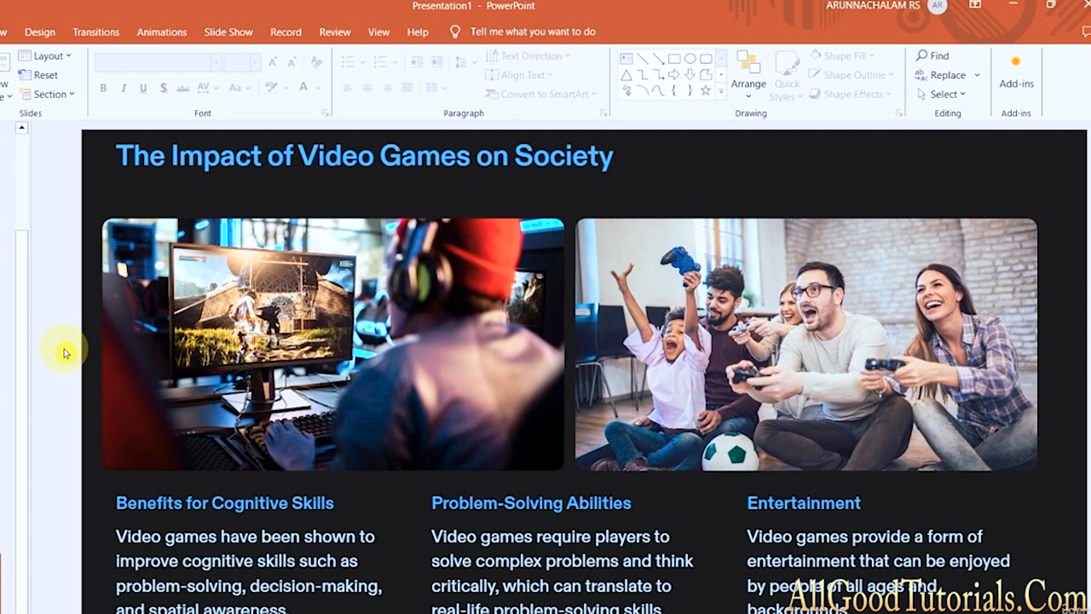